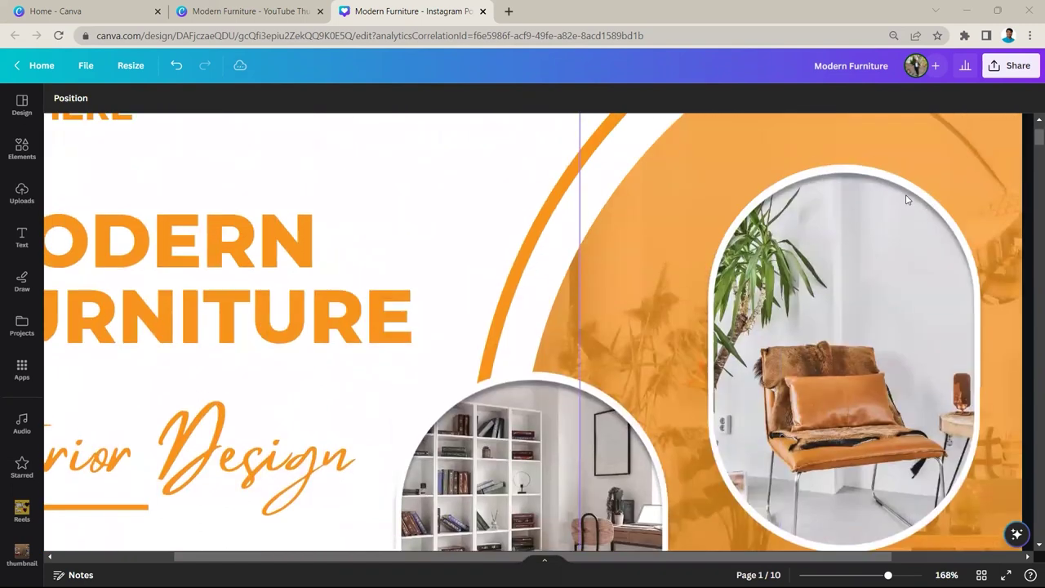
Step: Review the finished Modern Furniture post and the images, fonts, colours and elements collected on the assets page
scroll(771, 204, "down", 5)
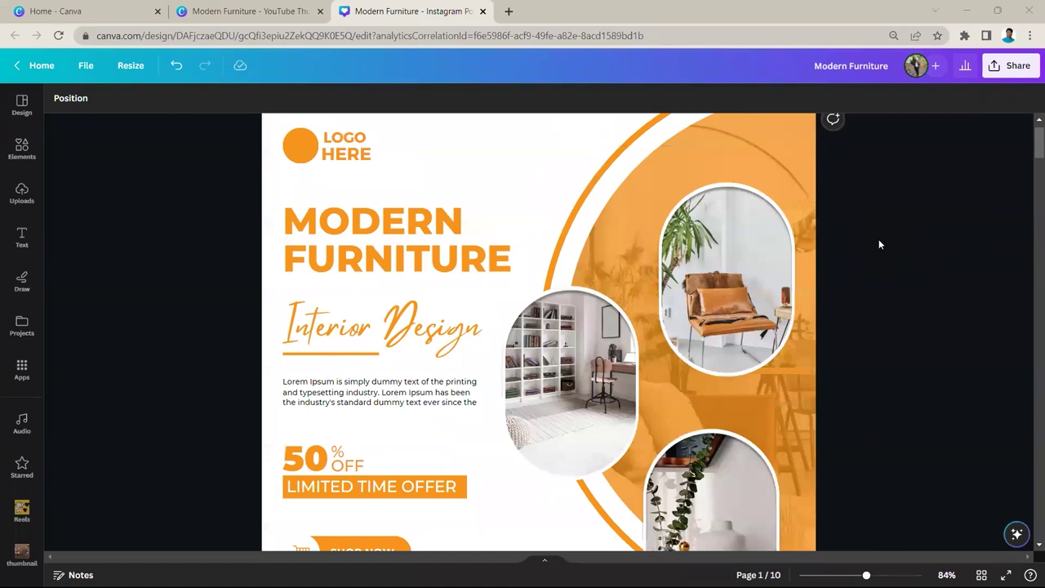
scroll(879, 245, "down", 1)
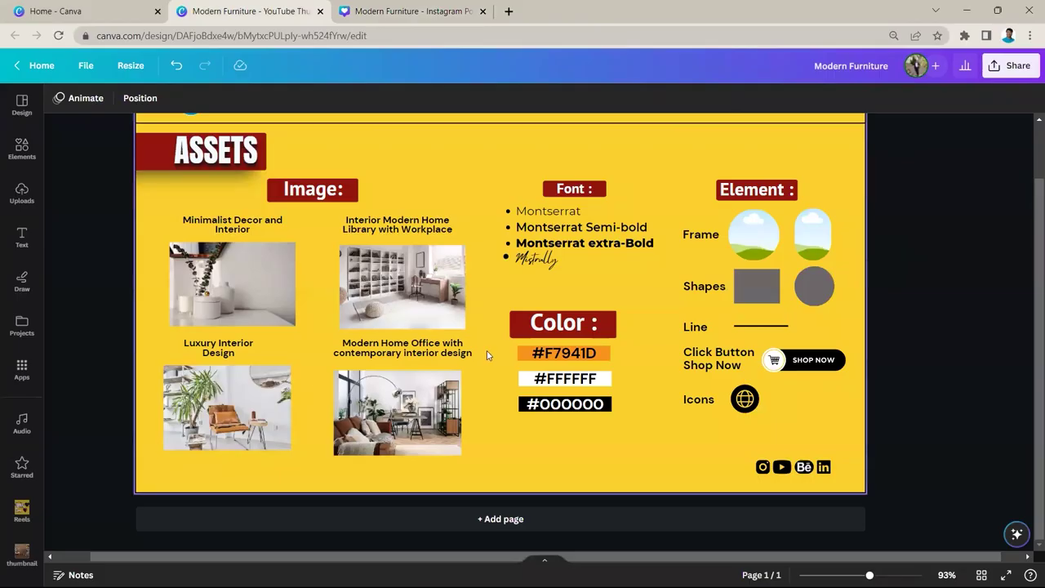
scroll(487, 354, "up", 2)
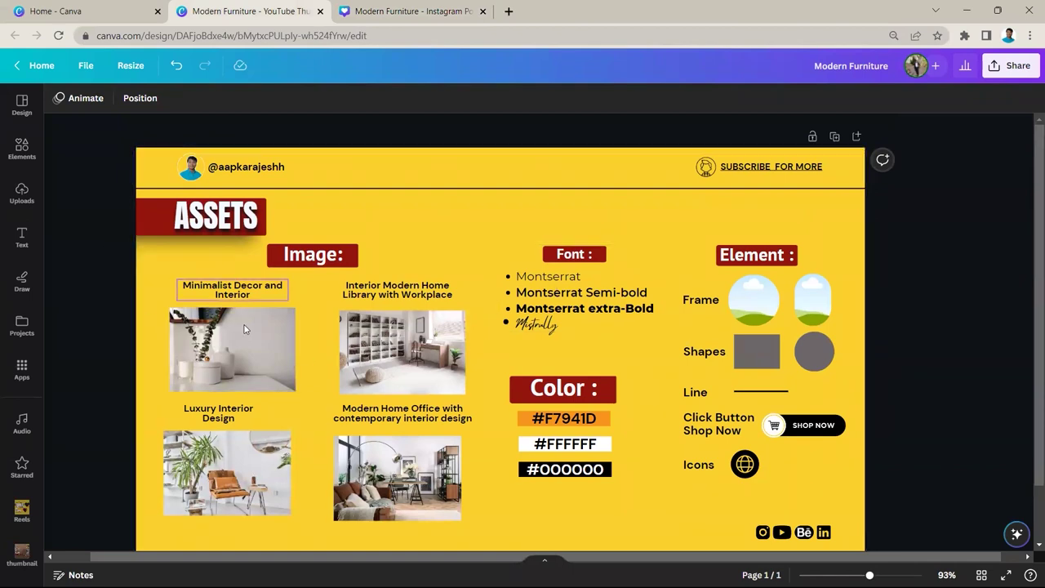
scroll(884, 226, "down", 2)
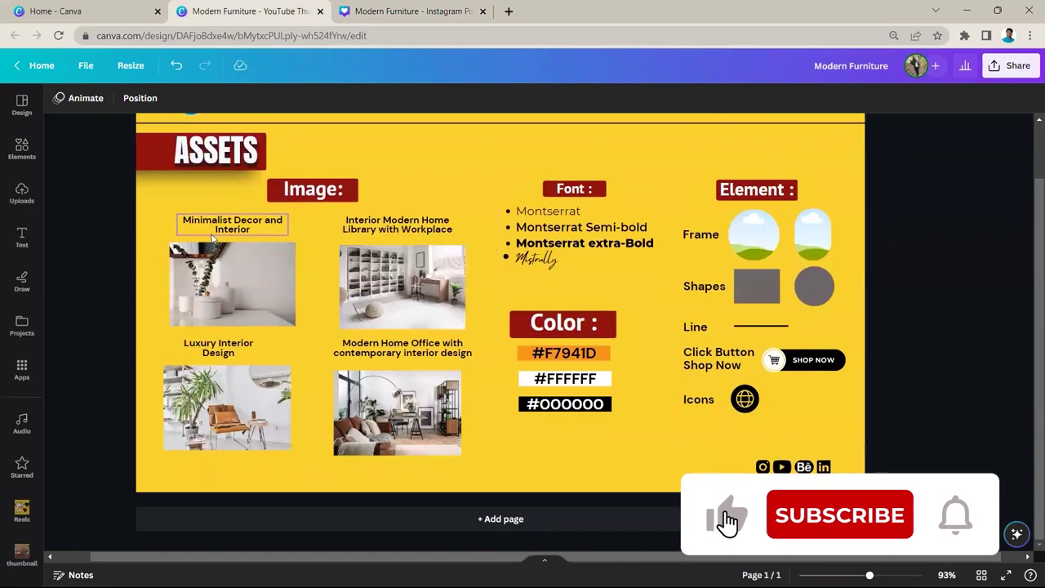
left_click(234, 222)
left_click(388, 292)
left_click(245, 286)
left_click(245, 409)
left_click(376, 414)
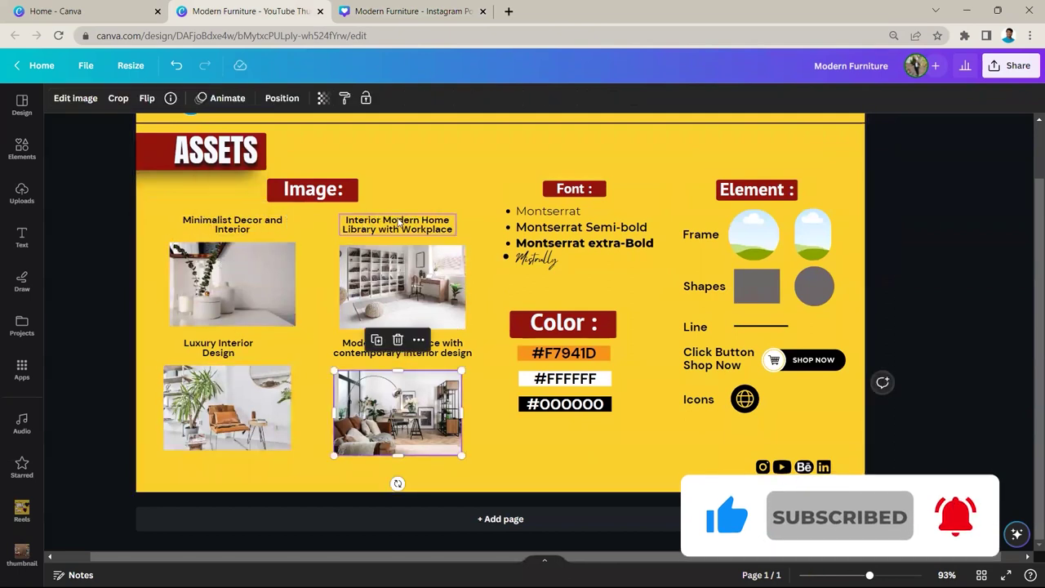
left_click(563, 353)
scroll(596, 337, "down", 1)
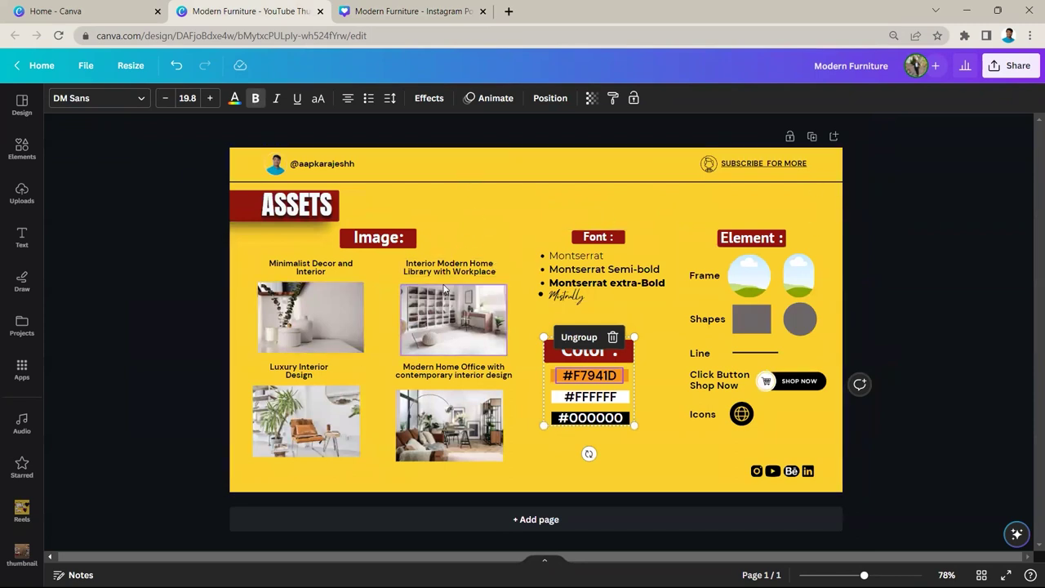
scroll(463, 251, "up", 3)
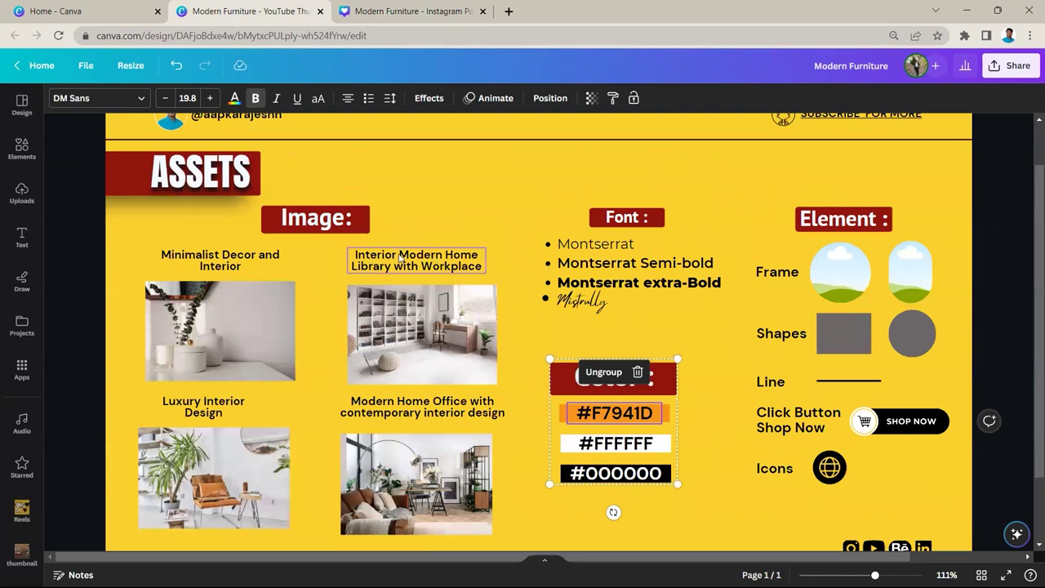
Step: Copy the image caption text "Minimalist Decor and Interior" from the assets page
left_click(270, 256)
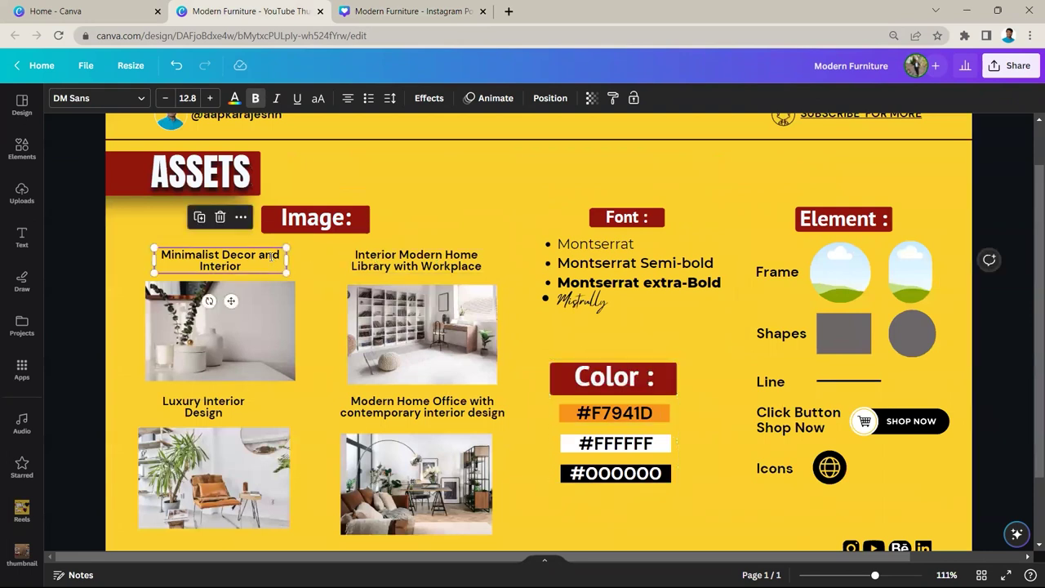
double_click(270, 256)
key("ctrl+c")
scroll(159, 296, "down", 2)
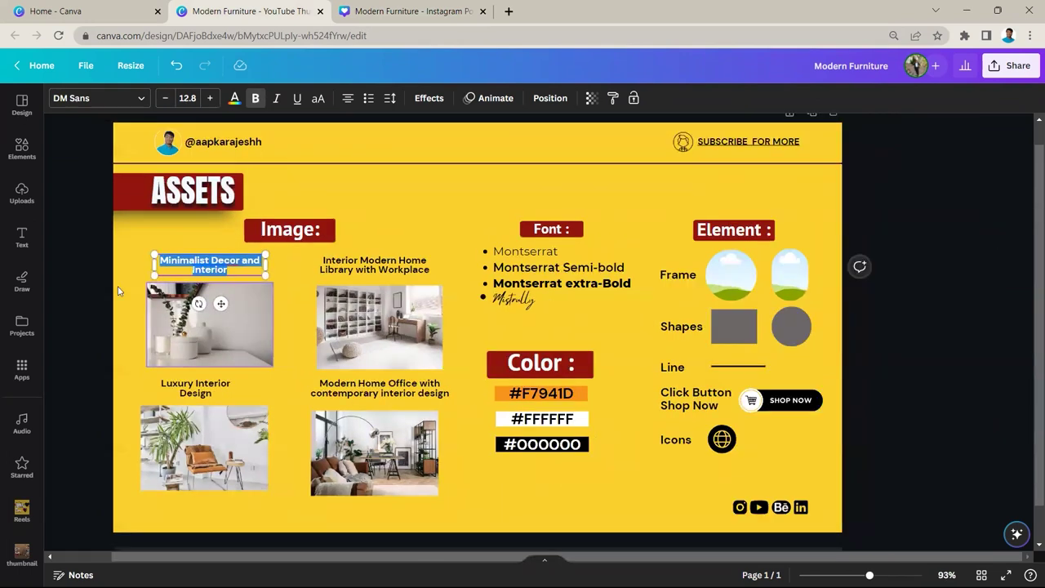
left_click(126, 287)
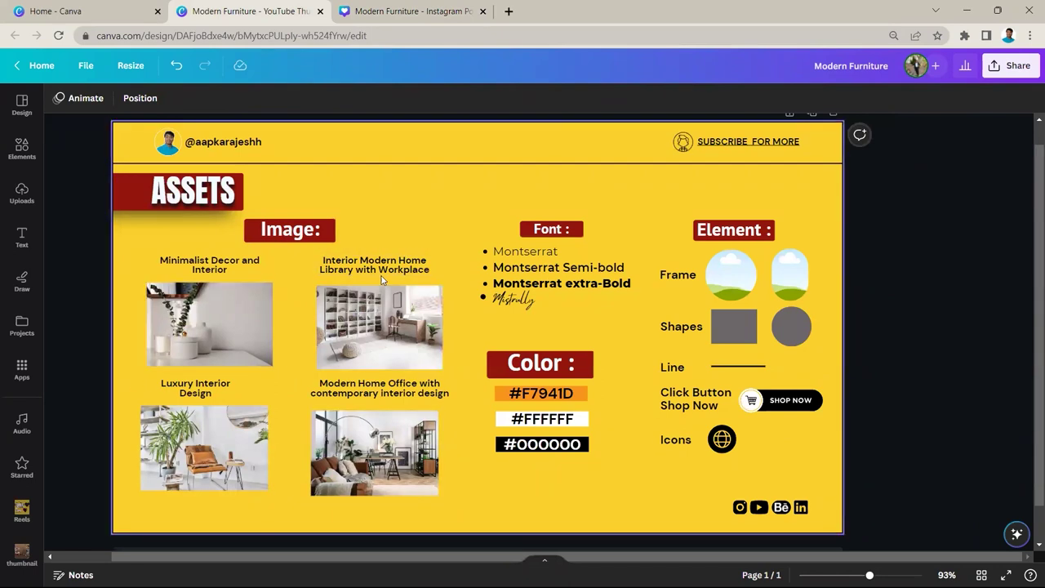
Step: Search the elements library for the copied text "Minimalist Decor and Interior" and show only photos
left_click(19, 148)
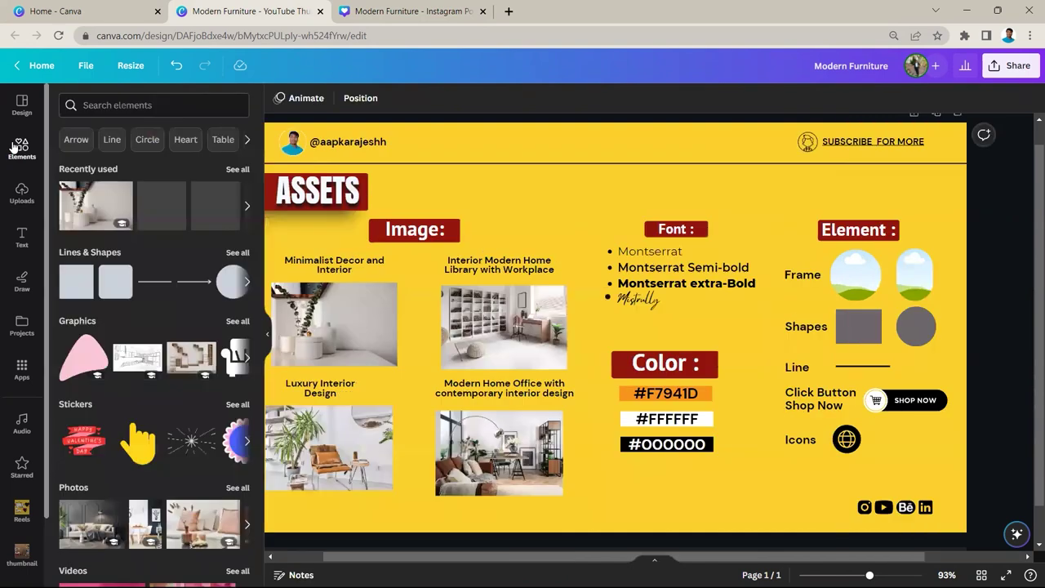
left_click(72, 107)
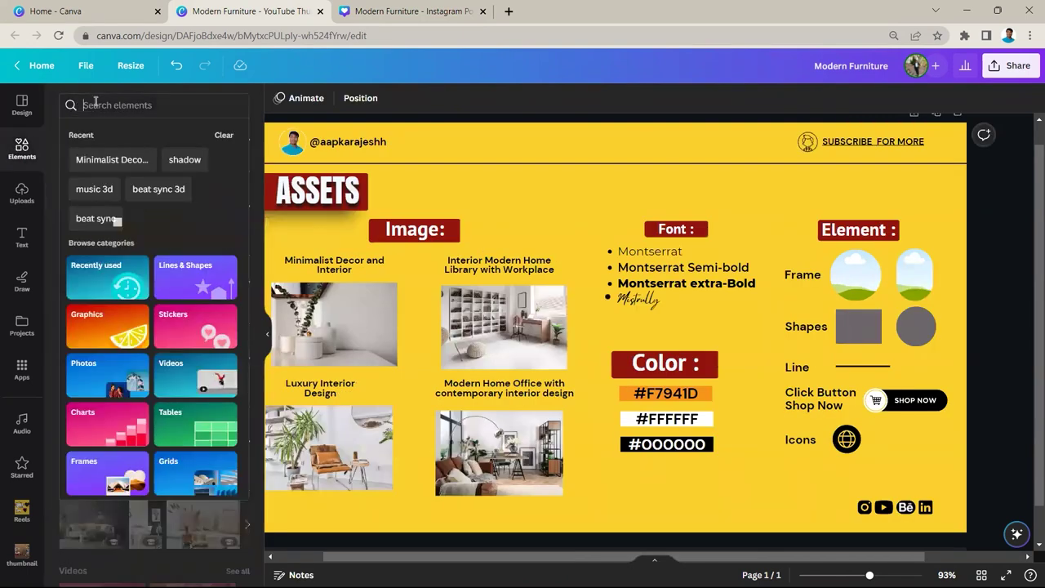
key("ctrl+v")
key("Return")
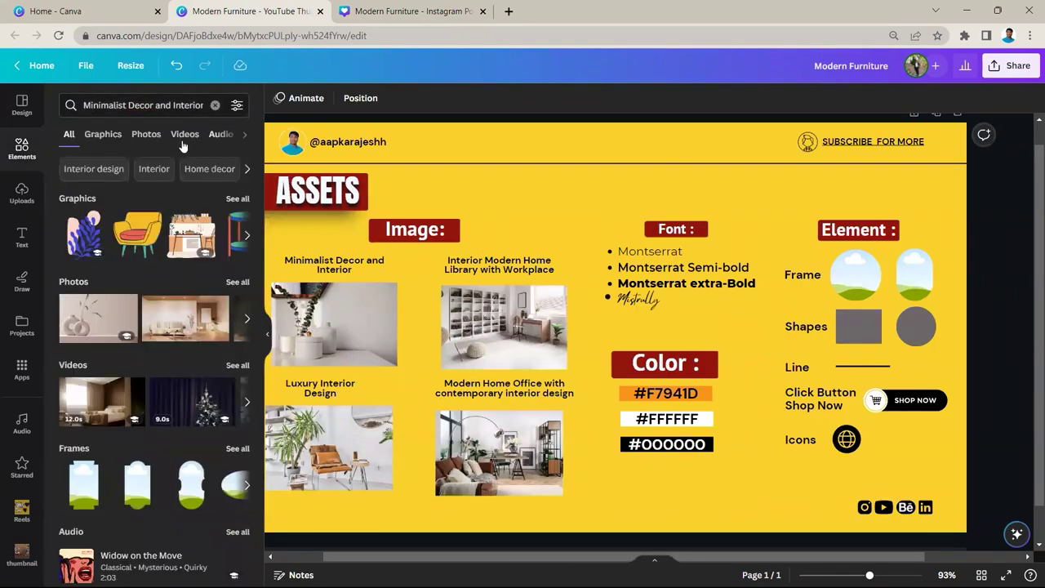
left_click(147, 134)
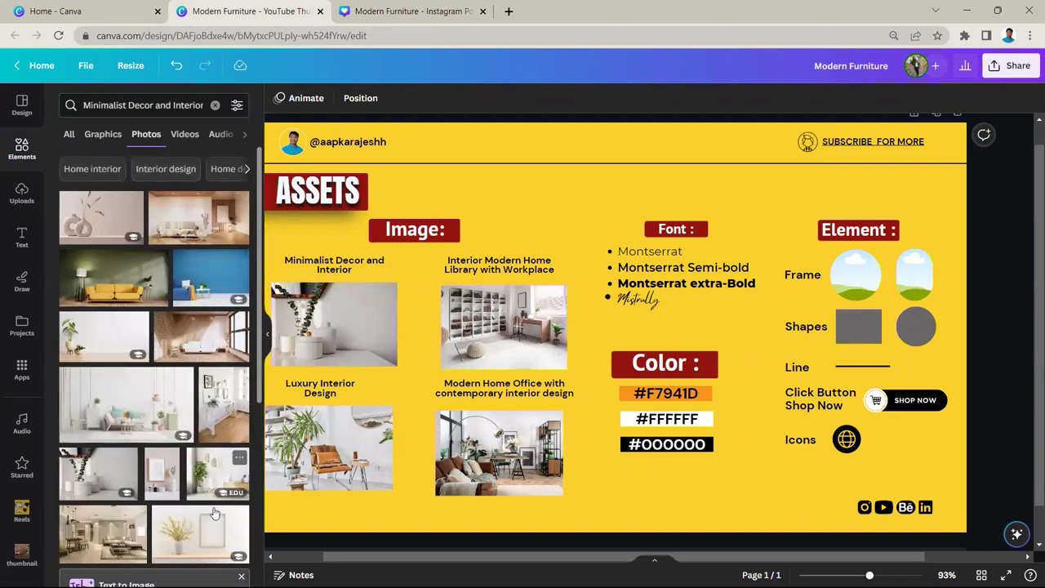
Step: Insert the photo of white vases with a hanging plant on the assets page, remove it again and close the photo results
scroll(109, 416, "down", 3)
left_click(109, 416)
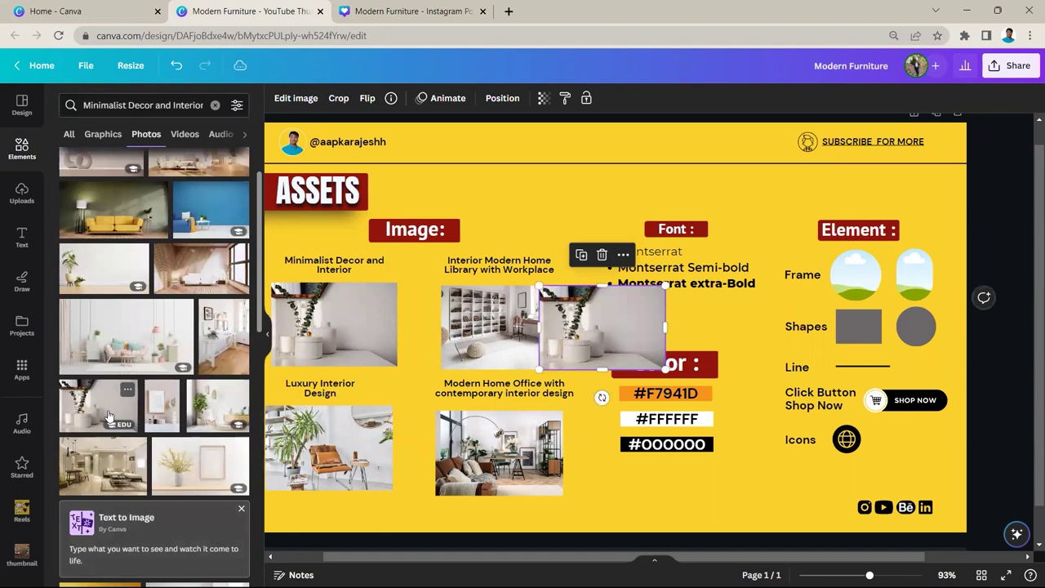
left_click_drag(333, 508, 313, 520)
left_click_drag(429, 472, 512, 429)
left_click(573, 212)
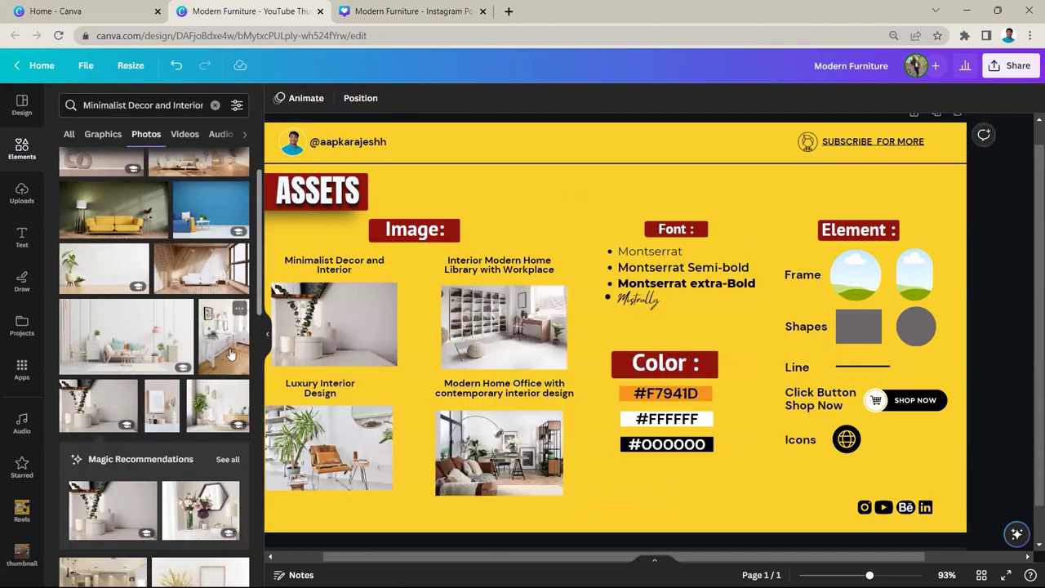
left_click(267, 333)
Step: Examine the font, colour code and element lists on the assets page
scroll(486, 248, "up", 5)
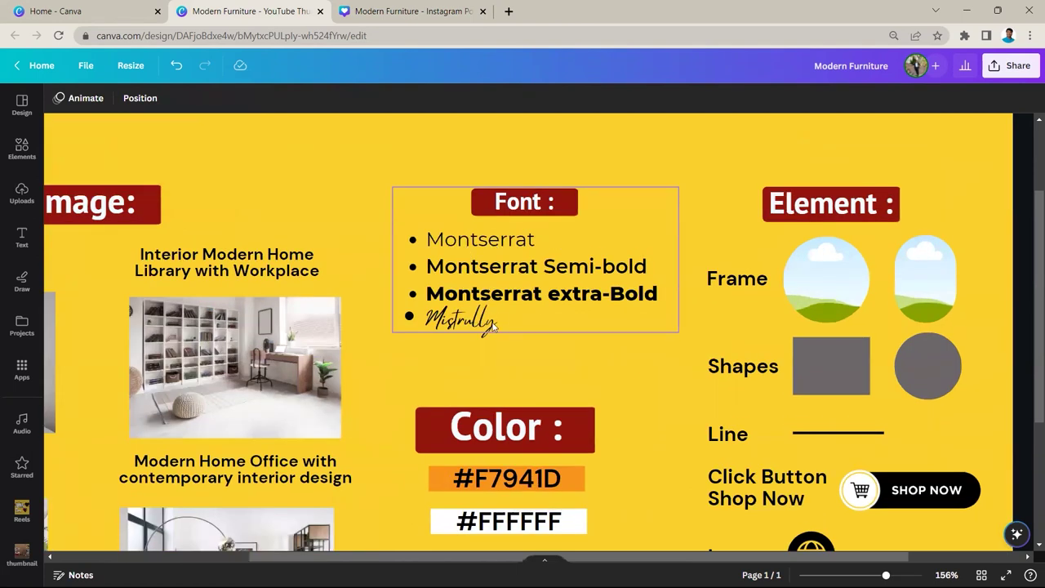
scroll(490, 316, "down", 2)
scroll(502, 352, "down", 2)
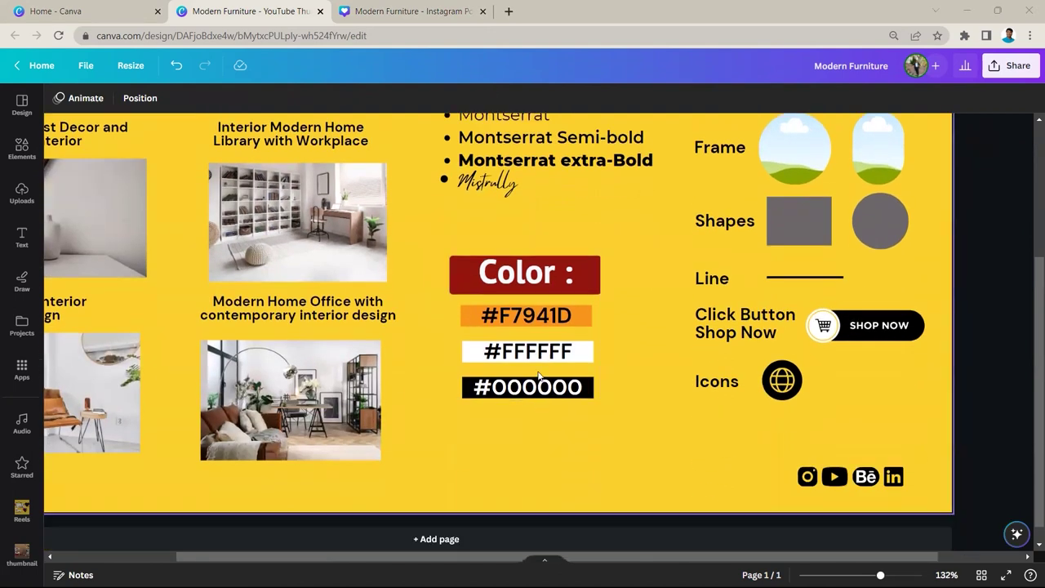
left_click(580, 318)
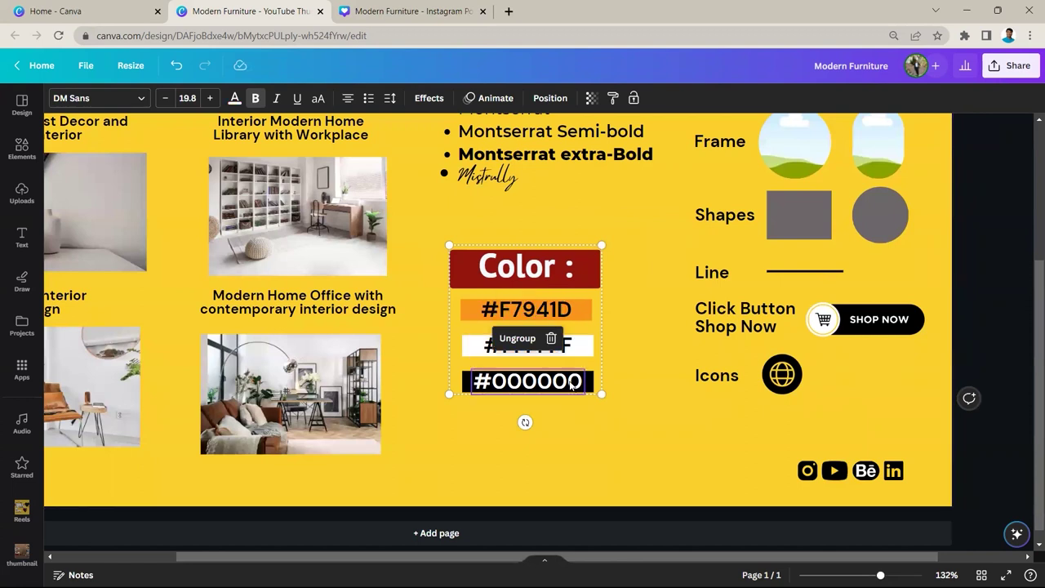
scroll(629, 385, "up", 3)
scroll(662, 388, "down", 2, "ctrl")
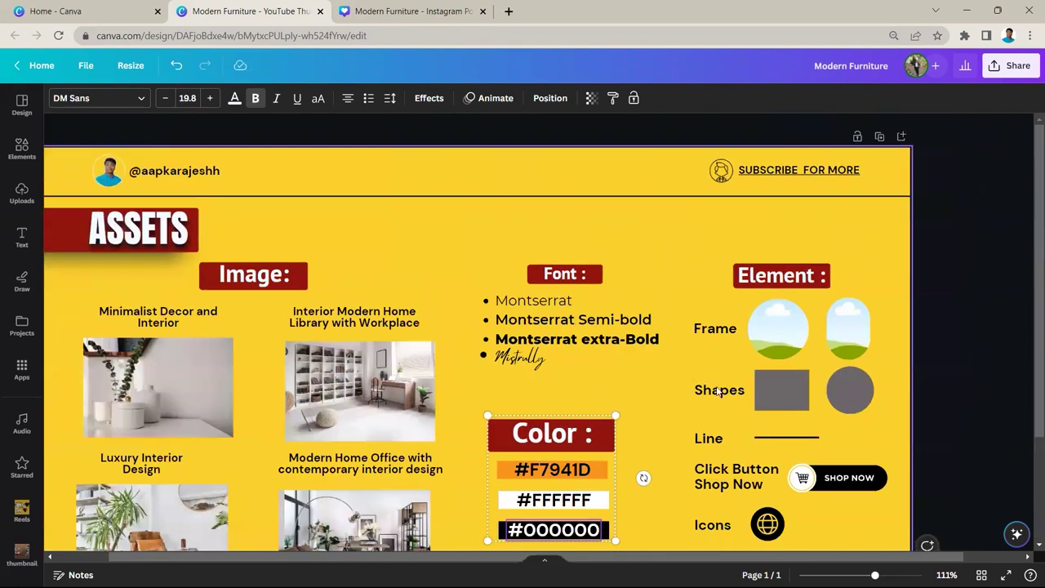
scroll(736, 384, "down", 1)
scroll(754, 381, "down", 1)
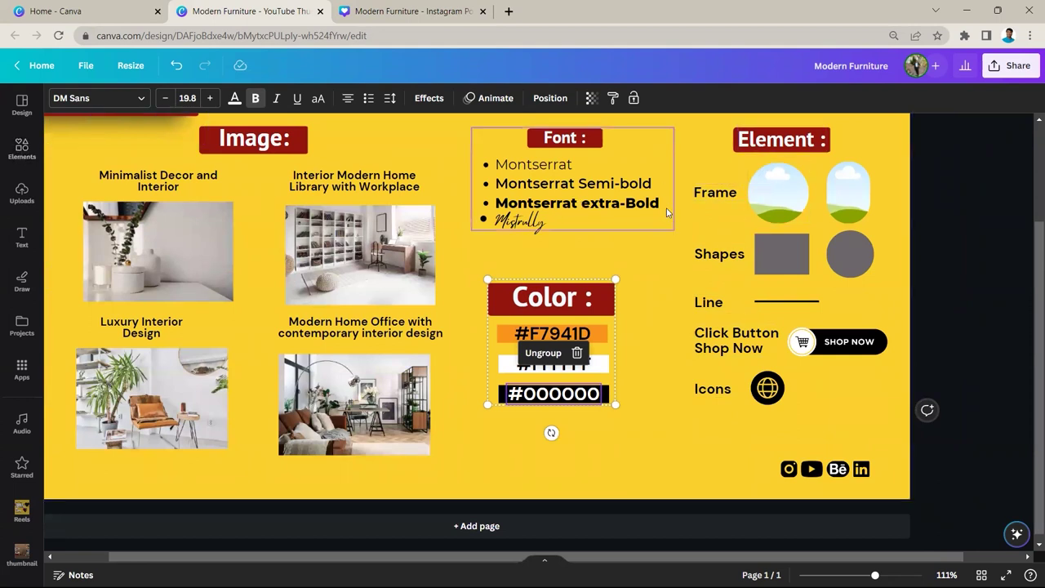
left_click(22, 151)
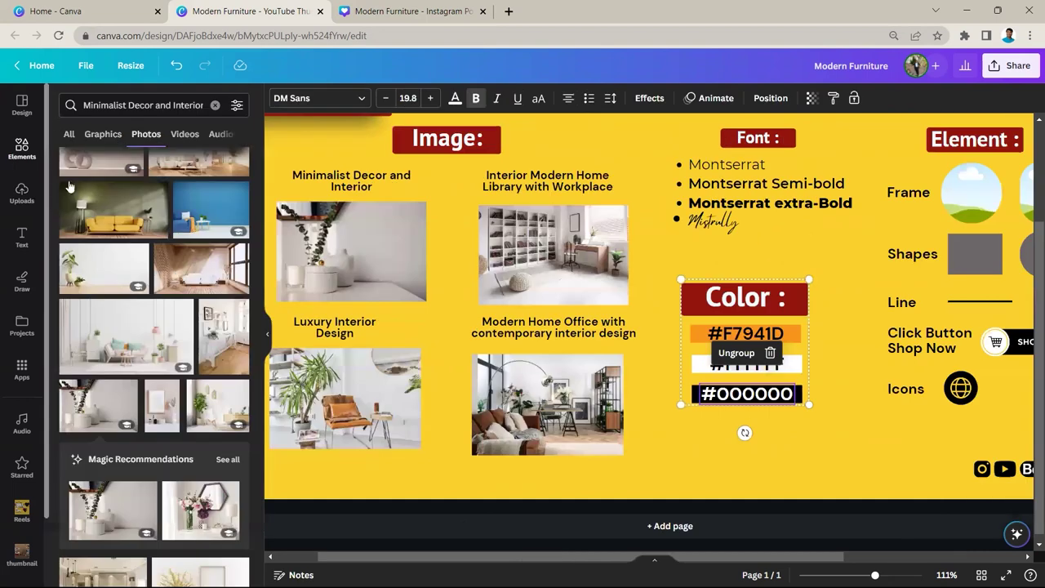
left_click(22, 147)
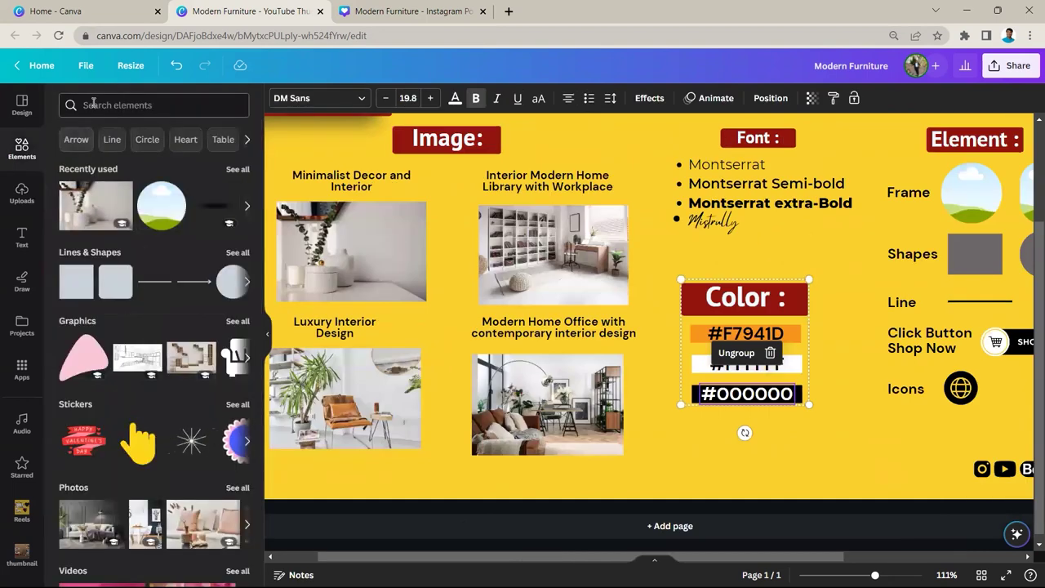
left_click(267, 334)
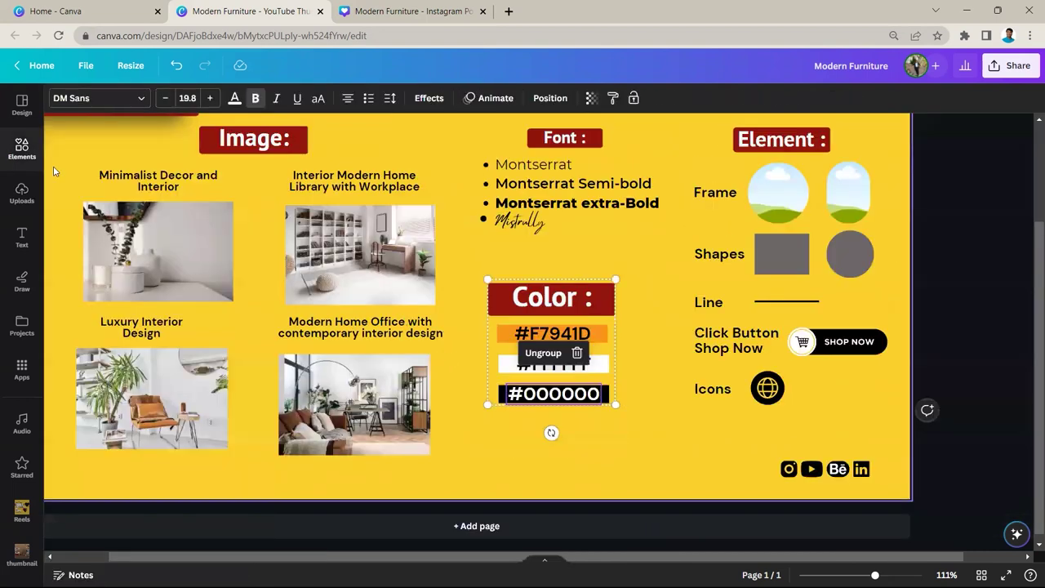
left_click(856, 435)
scroll(820, 441, "down", 5)
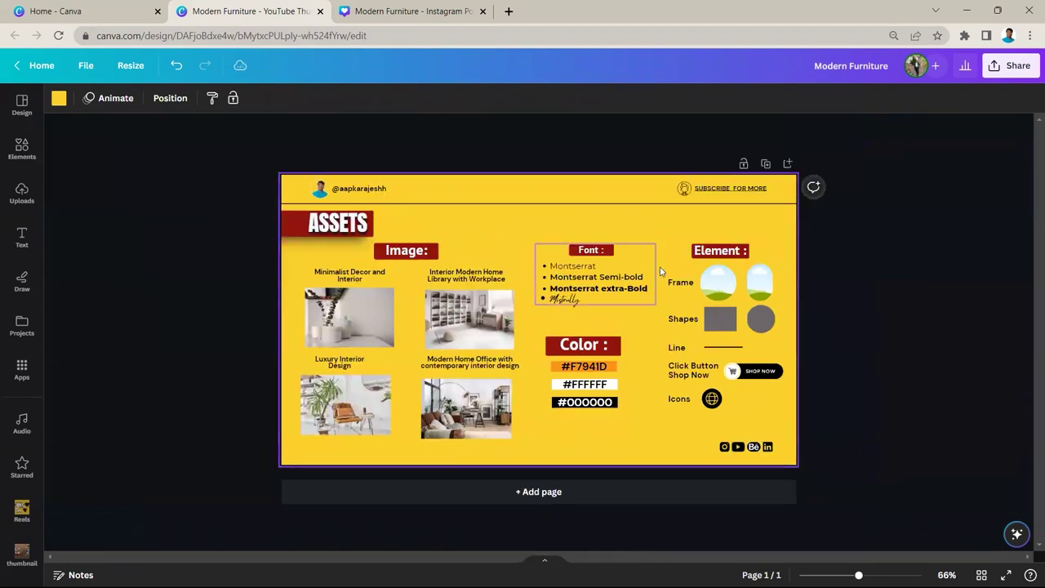
scroll(765, 253, "up", 2)
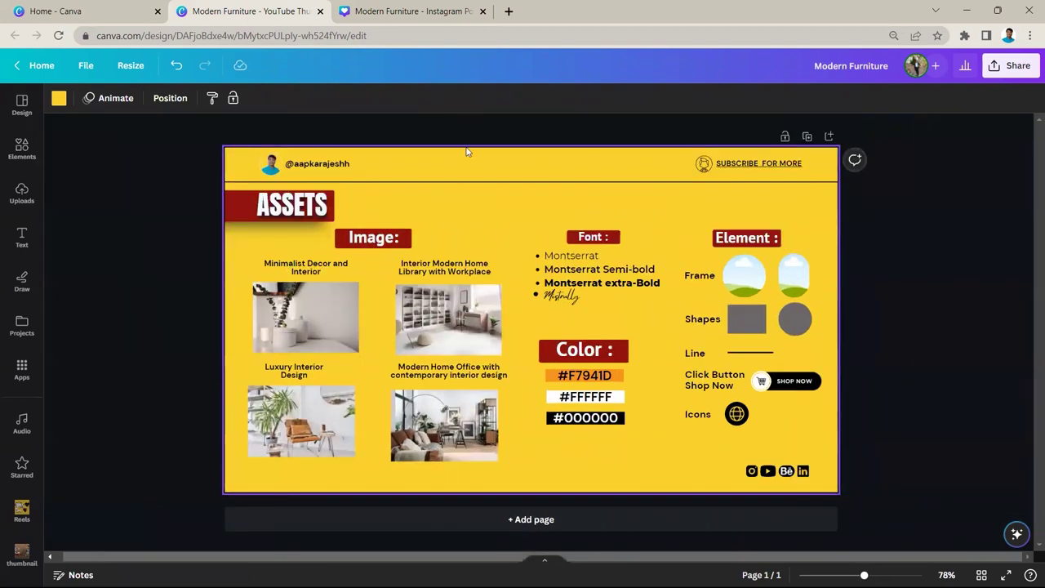
Step: Create a blank square Instagram post of 1080 × 1080 px from the home page
left_click(127, 13)
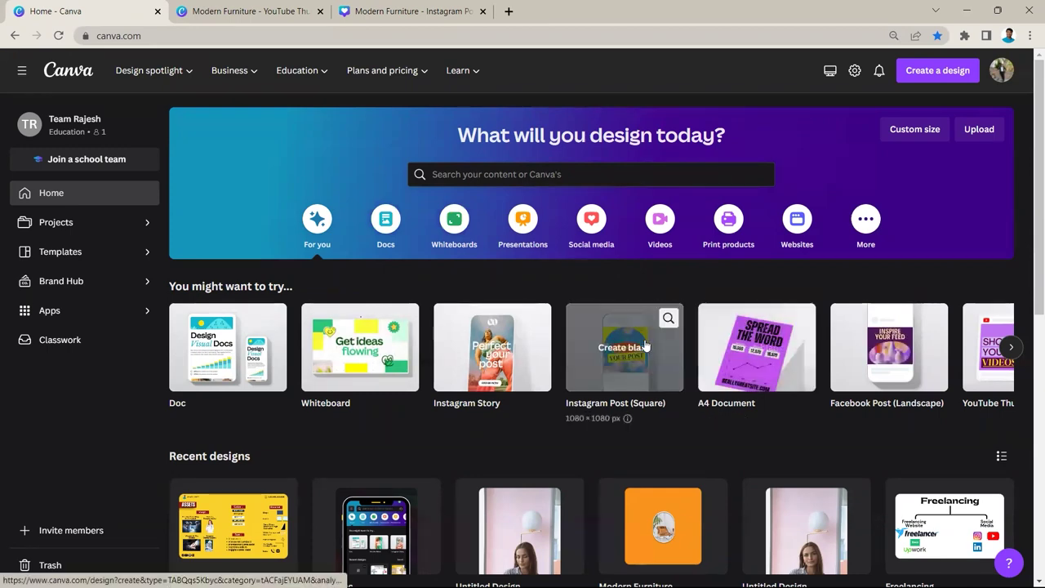
left_click(625, 350)
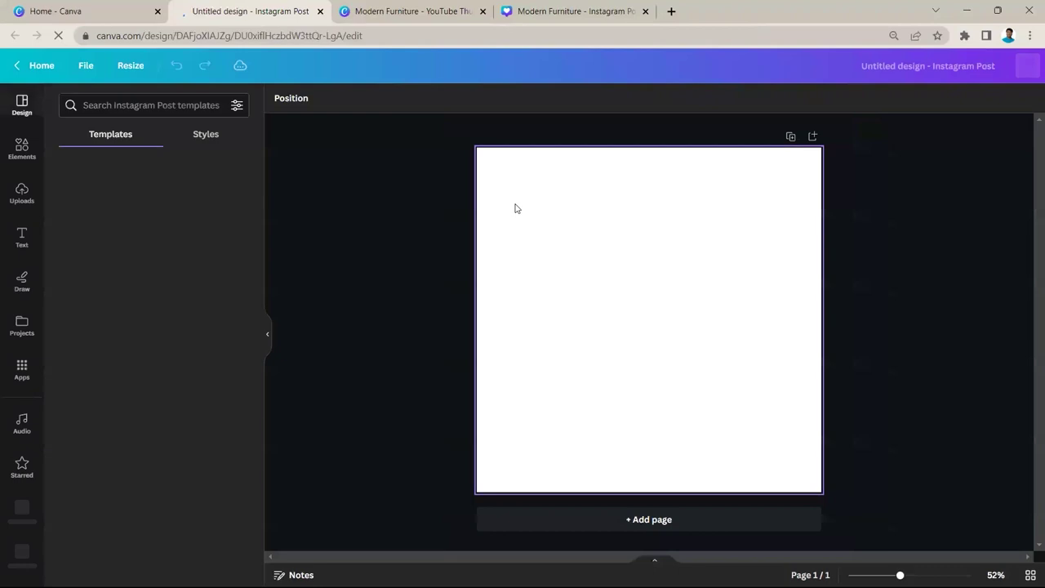
Step: Switch to the Modern Furniture Instagram post and add a blank page after page 1
left_click(576, 8)
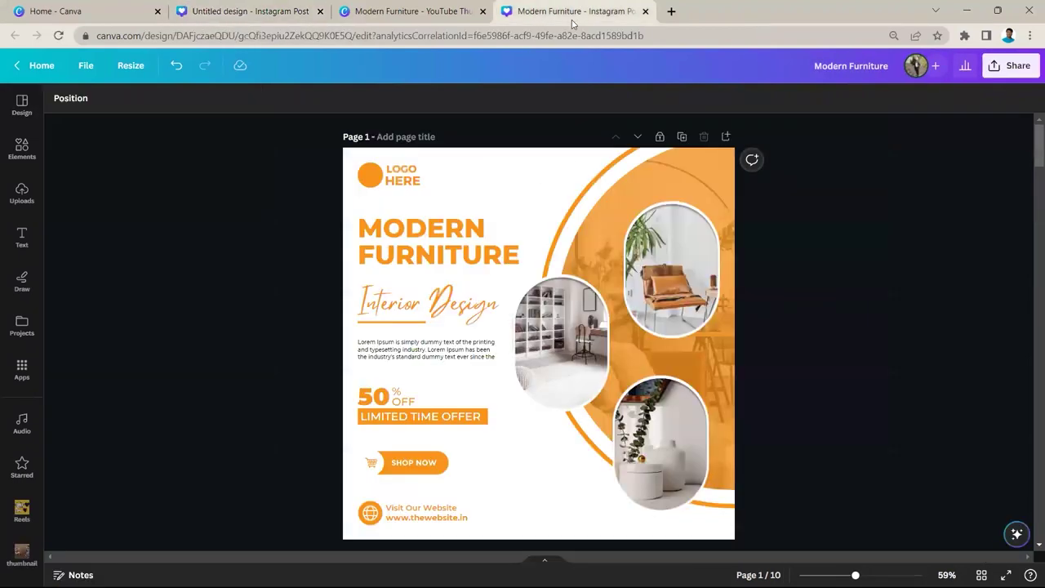
scroll(829, 234, "down", 20)
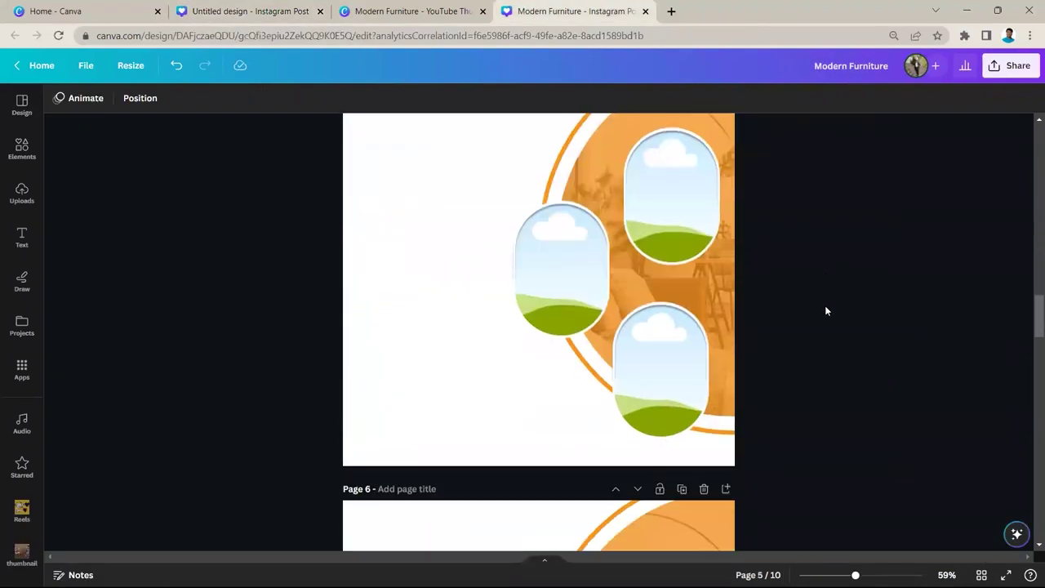
scroll(825, 310, "down", 3)
scroll(829, 343, "up", 16)
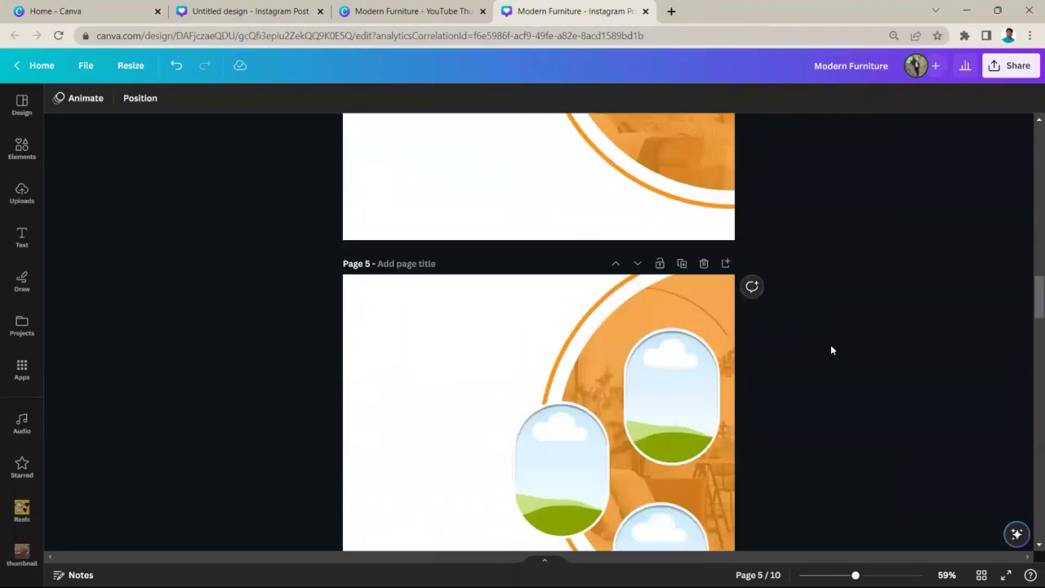
scroll(826, 383, "up", 10)
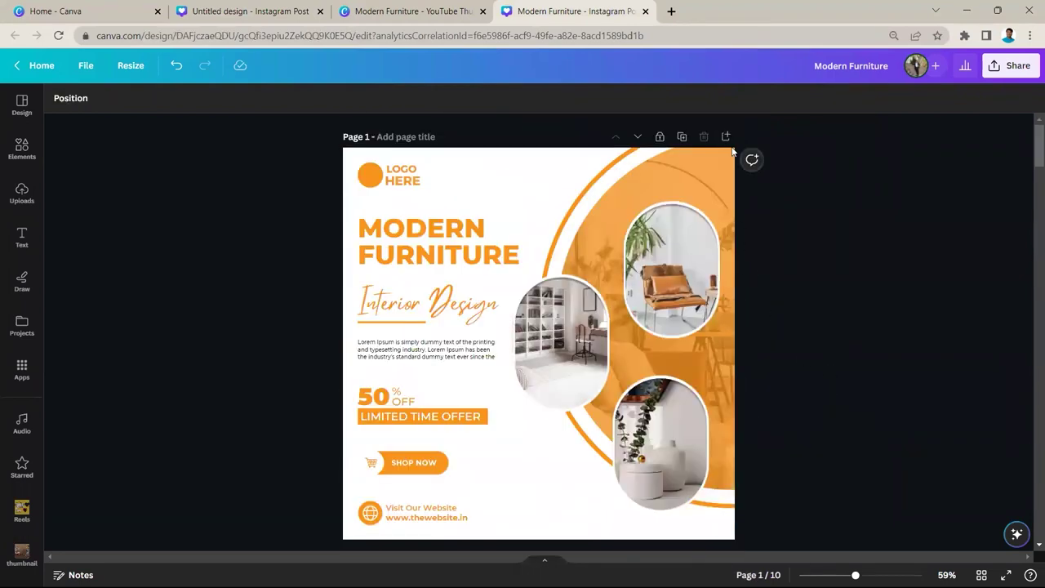
left_click(725, 135)
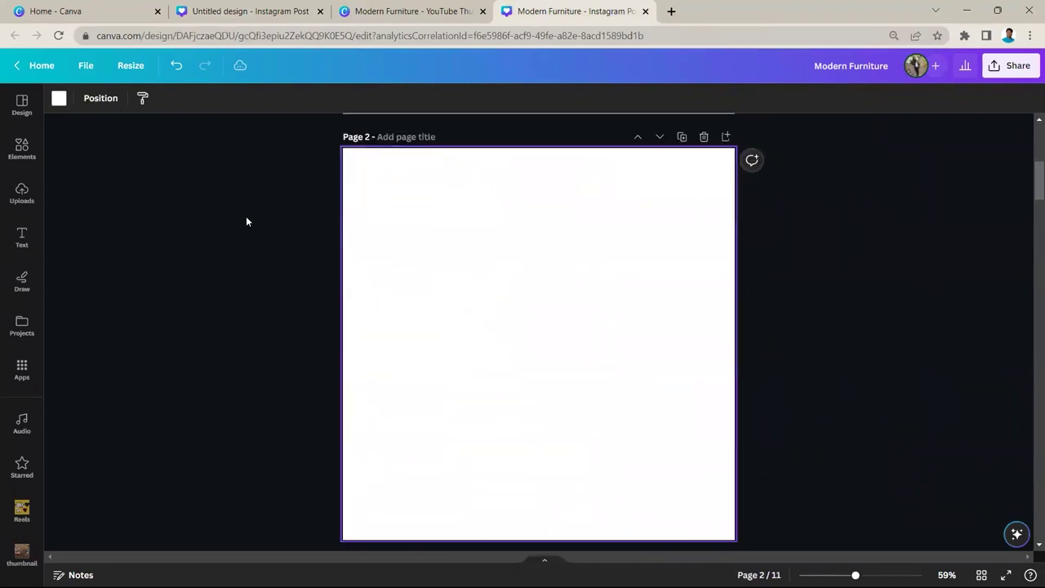
Step: Place a circular picture frame on the blank second page
left_click(7, 155)
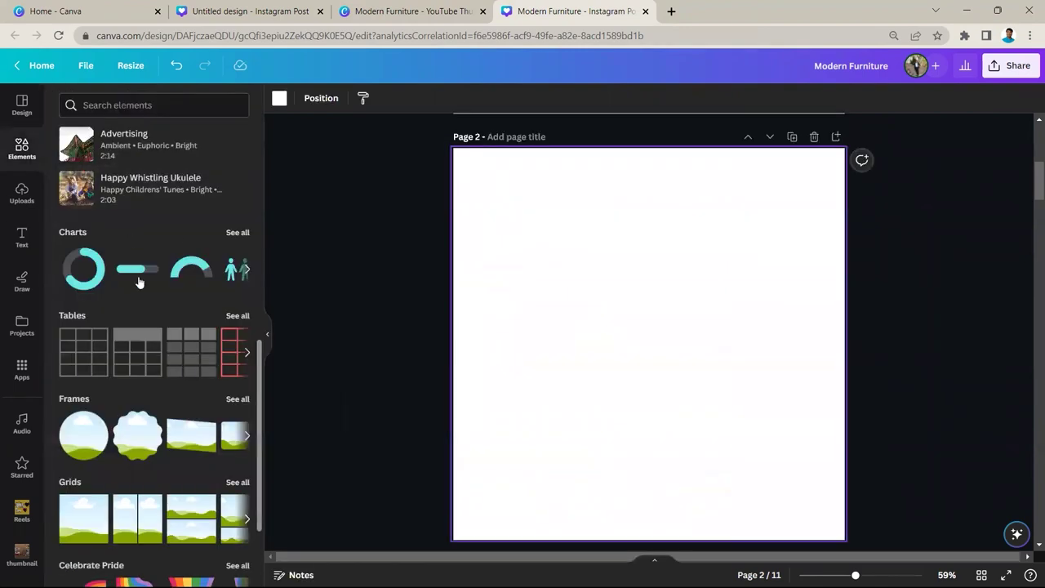
left_click(85, 433)
left_click(266, 335)
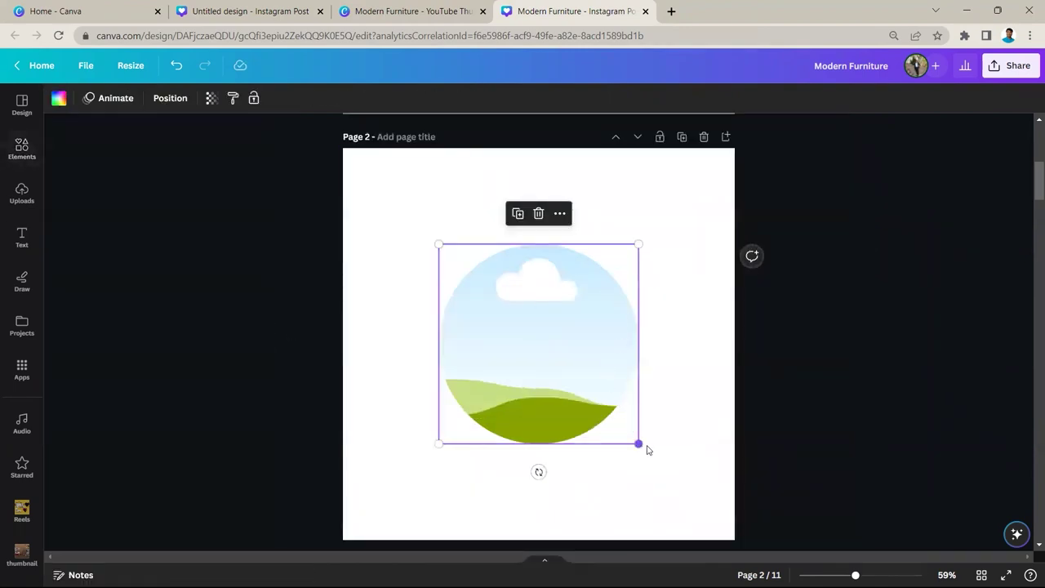
Step: Copy the Modern Home Office photo from the assets page and fill page 2's circular frame with it
left_click(443, 120)
left_click(413, 11)
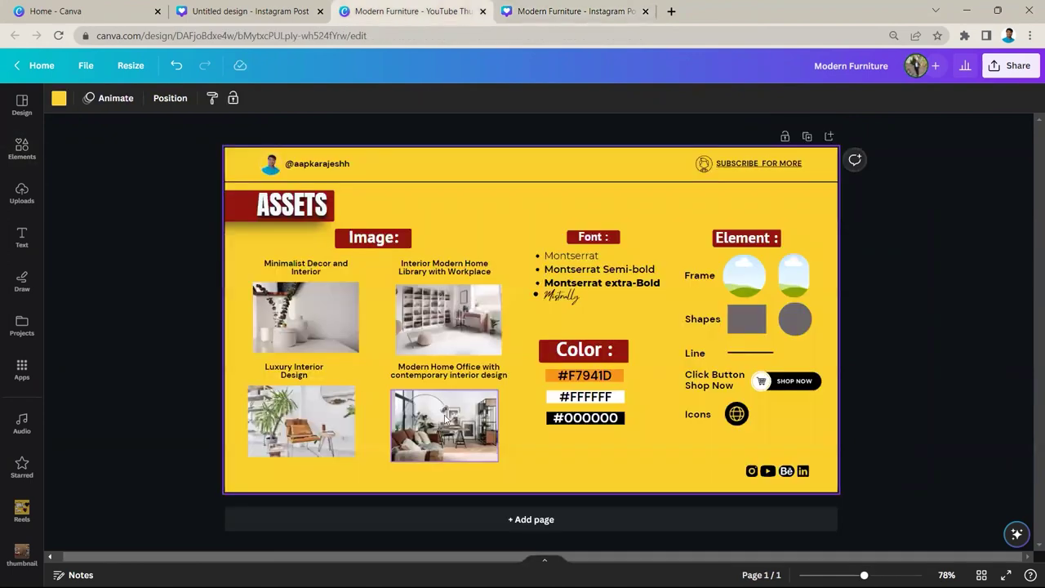
left_click(442, 395)
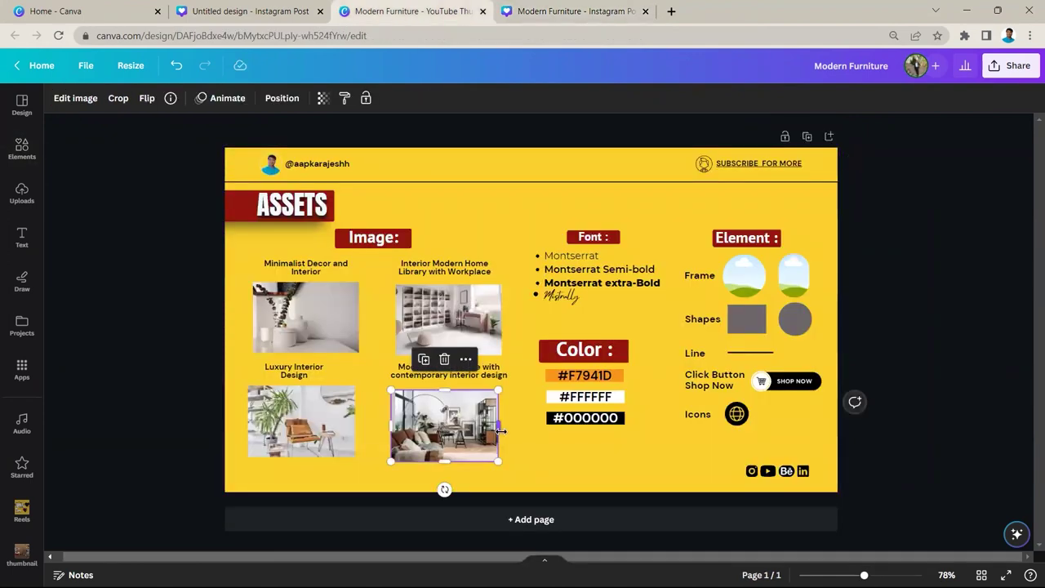
scroll(502, 408, "up", 5)
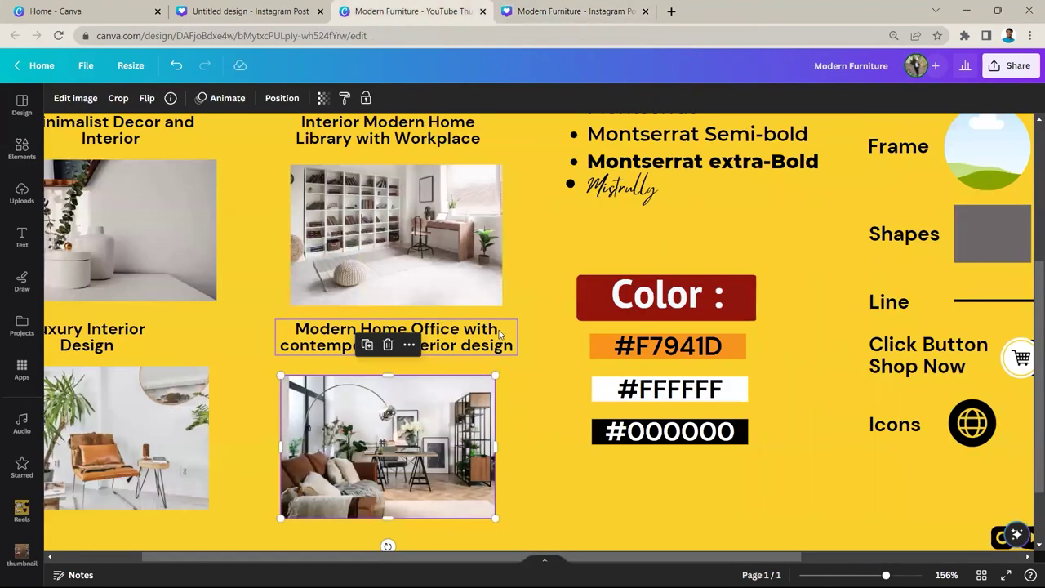
left_click(506, 351)
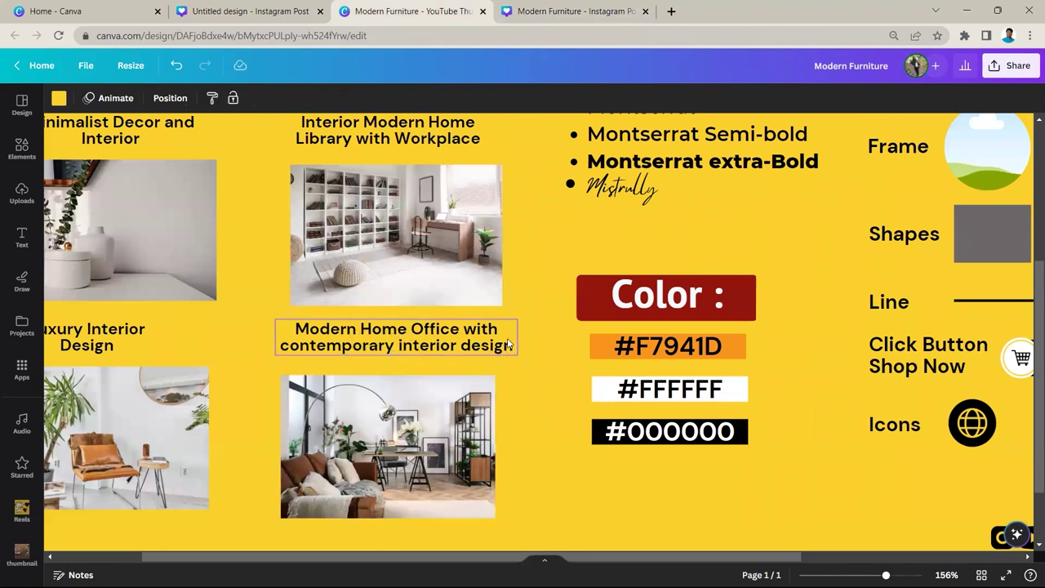
left_click(595, 6)
key("ctrl+v")
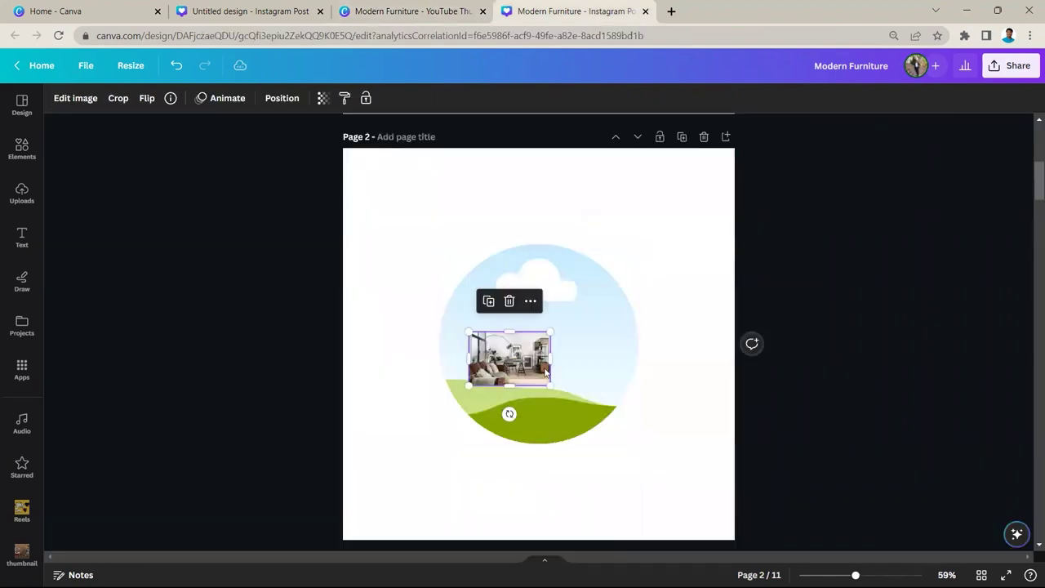
left_click_drag(518, 370, 544, 307)
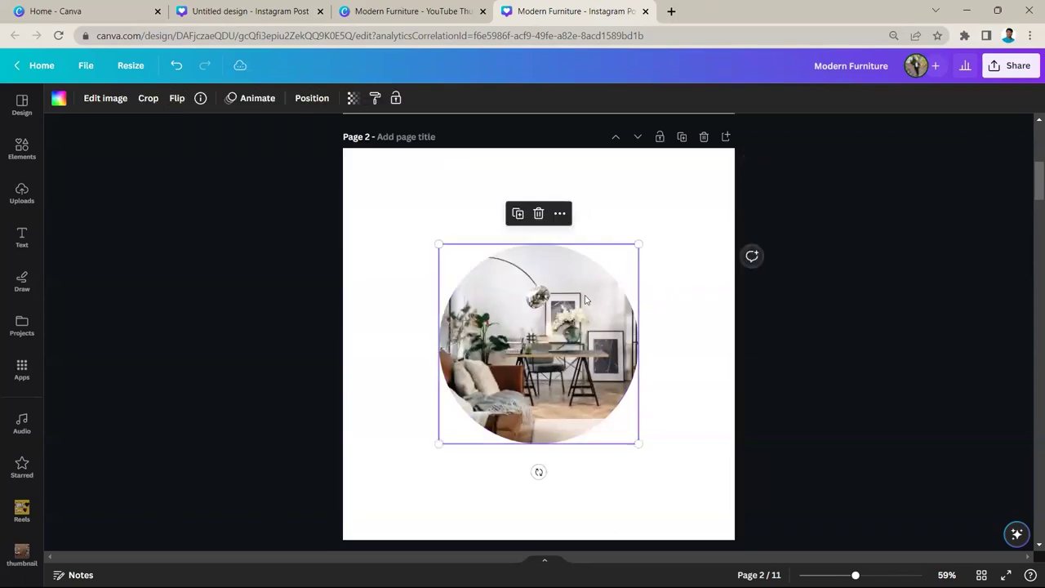
Step: Add a circle shape on page 2 and enlarge it to cover the circular photo
scroll(585, 299, "down", 3)
scroll(656, 346, "up", 3)
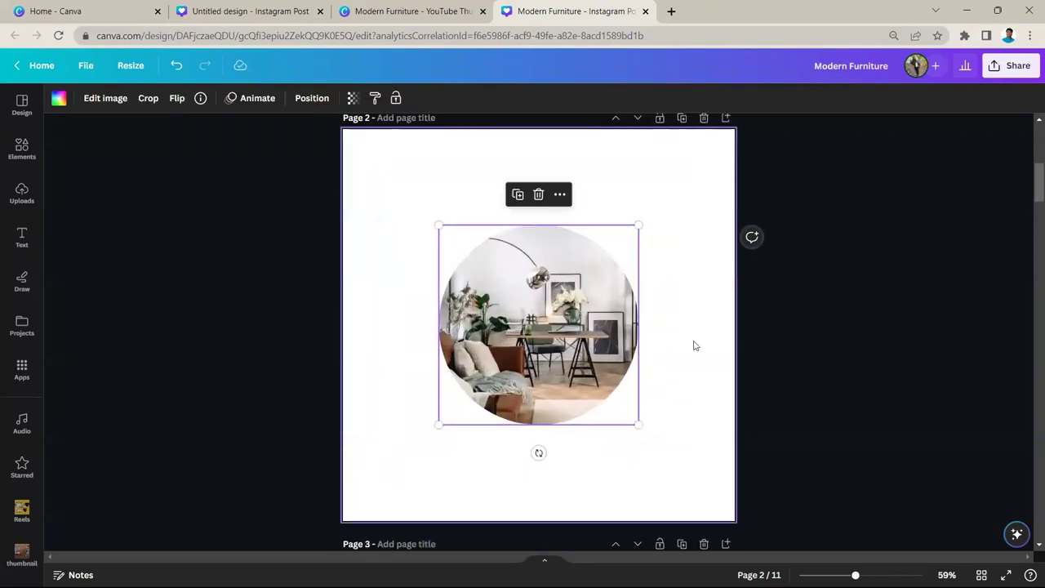
left_click(698, 346)
key("c")
left_click(633, 352)
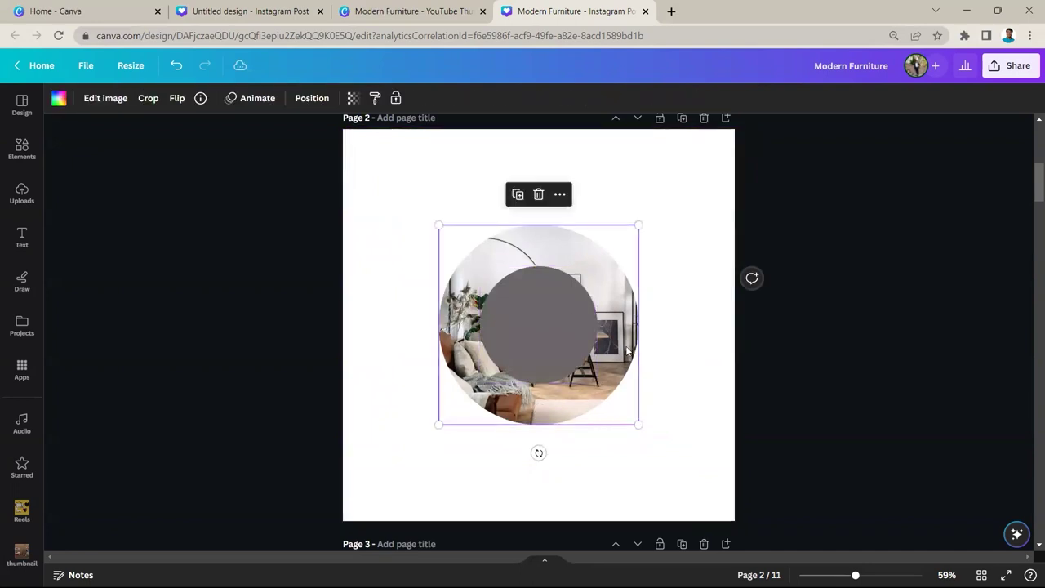
left_click(576, 343)
left_click_drag(598, 384, 636, 417)
left_click_drag(480, 266, 416, 224)
left_click_drag(573, 324, 576, 327)
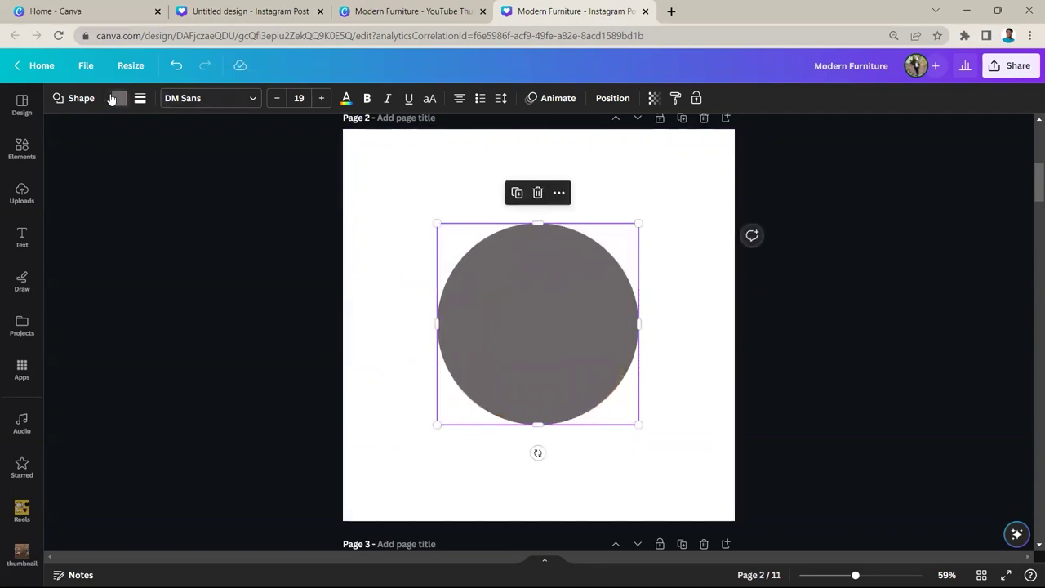
Step: Colour the circle shape orange #F7941D and set its transparency to 67
left_click(113, 98)
left_click(199, 172)
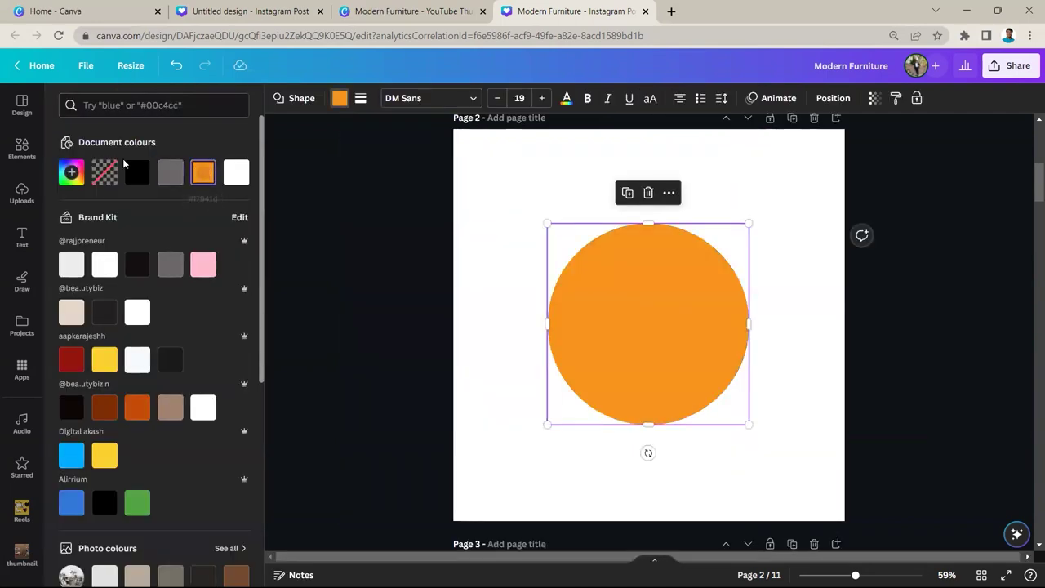
left_click(80, 172)
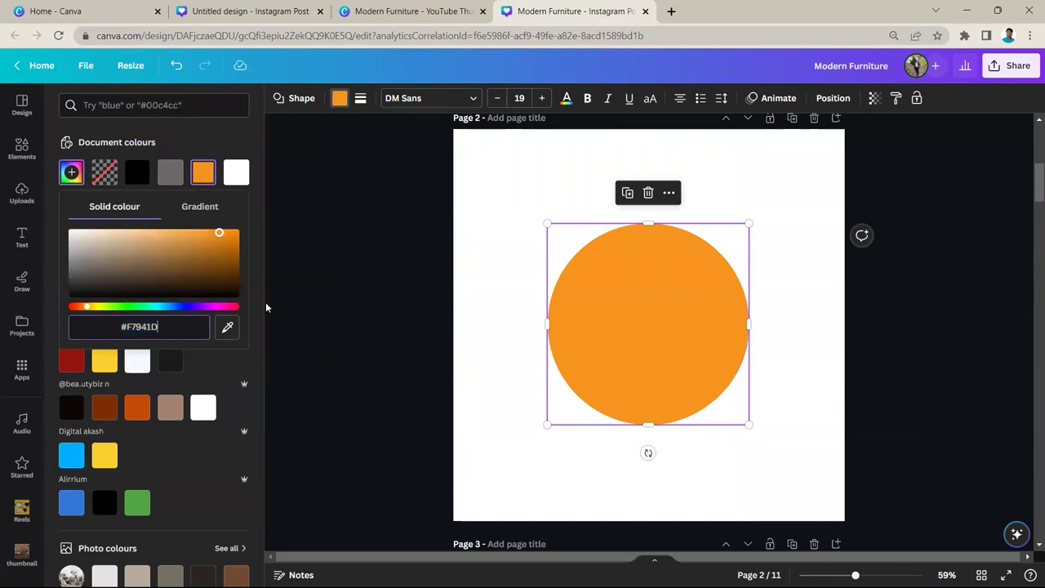
left_click(288, 300)
left_click(654, 99)
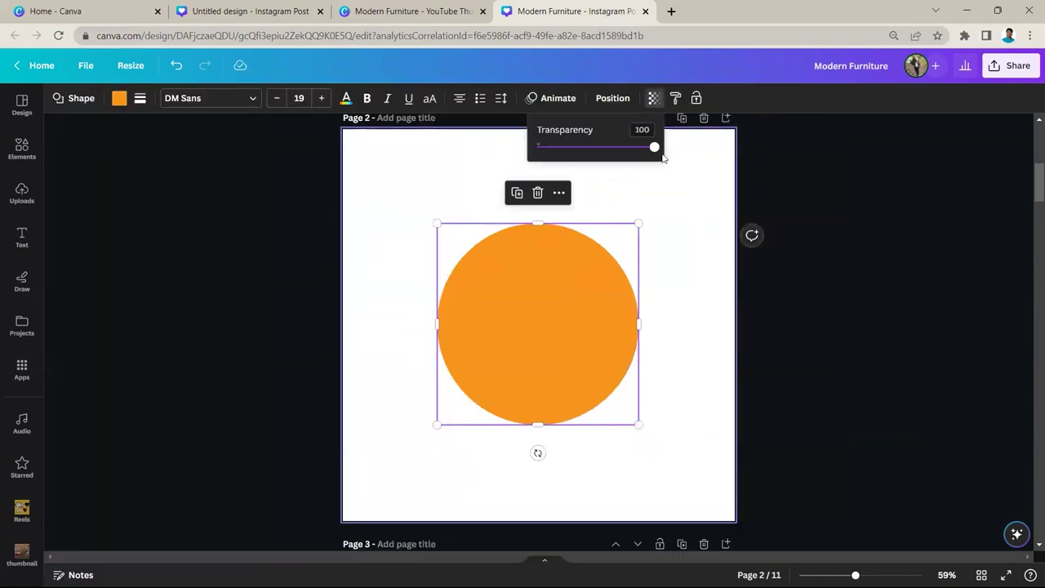
left_click(613, 148)
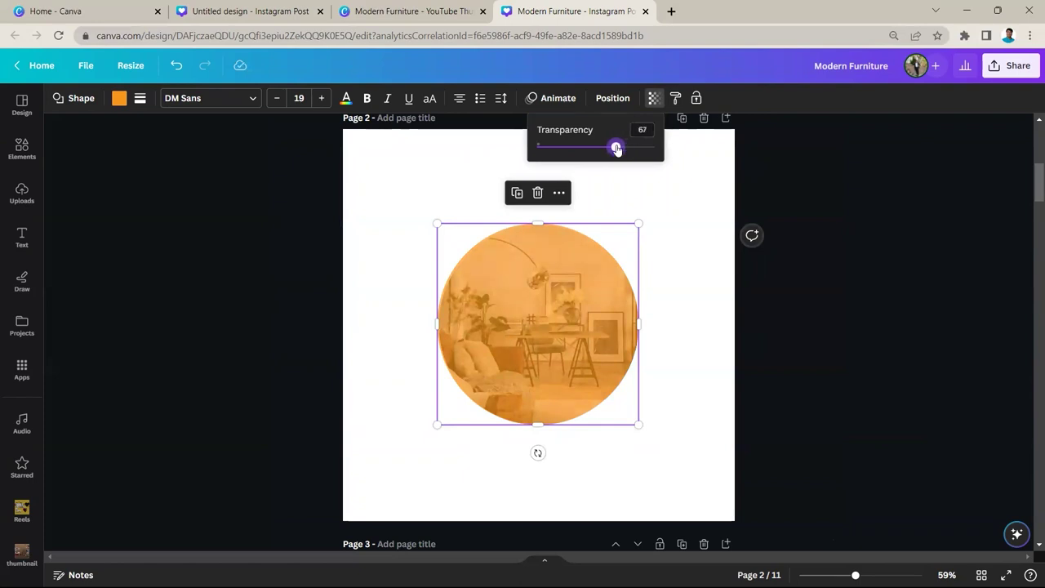
left_click(656, 205)
Step: Duplicate the orange overlay circle and set the copy's transparency to 100
left_click(526, 297)
left_click_drag(525, 301, 545, 307)
scroll(537, 311, "up", 3)
scroll(538, 311, "down", 4)
left_click(517, 204)
left_click(655, 99)
left_click_drag(615, 147, 687, 157)
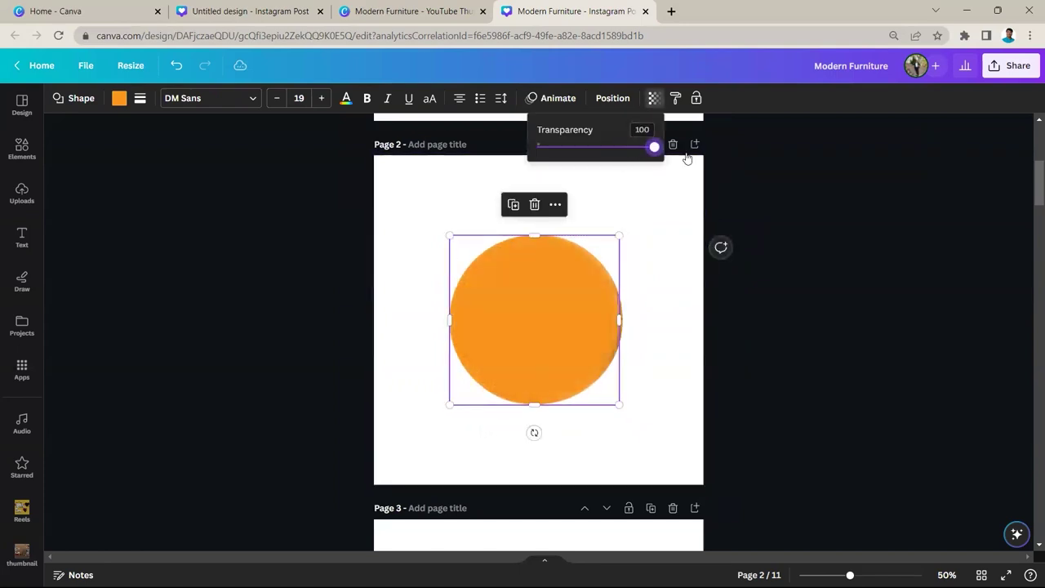
Step: Turn the copied circle into an outline with an orange #F7941D border of weight 11 and no fill
left_click(141, 98)
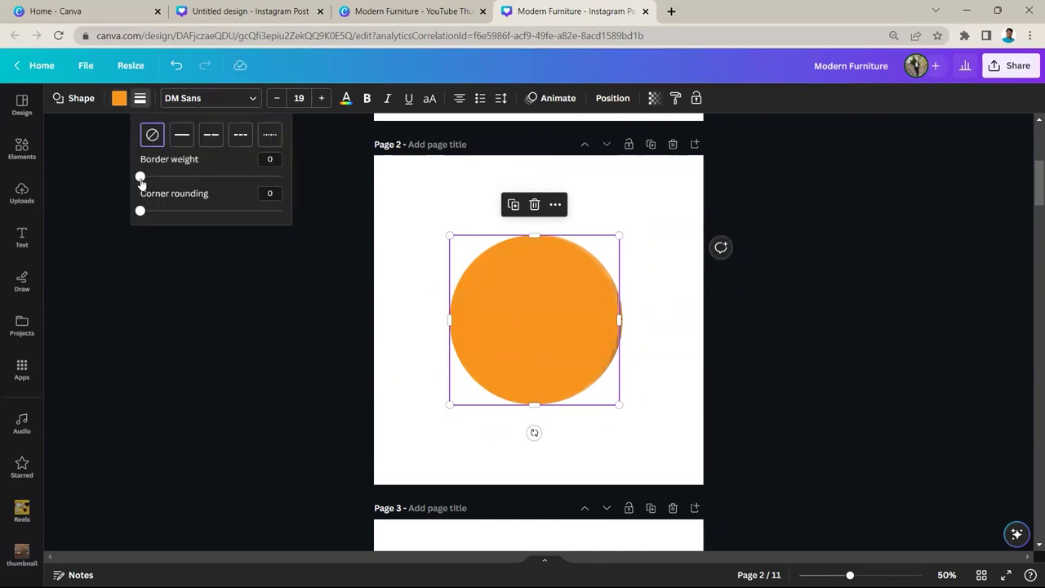
left_click_drag(142, 179, 156, 179)
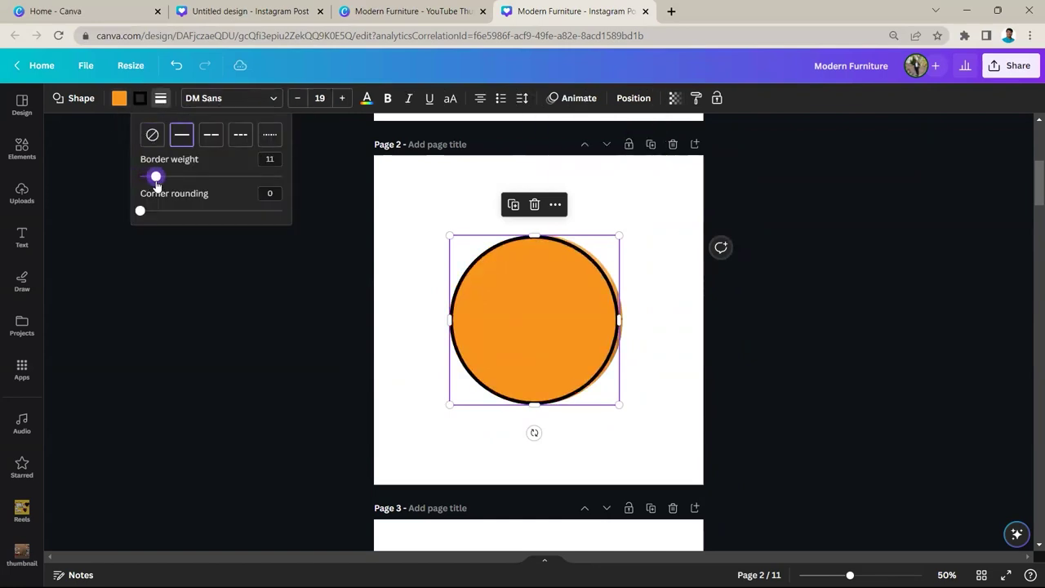
left_click(140, 99)
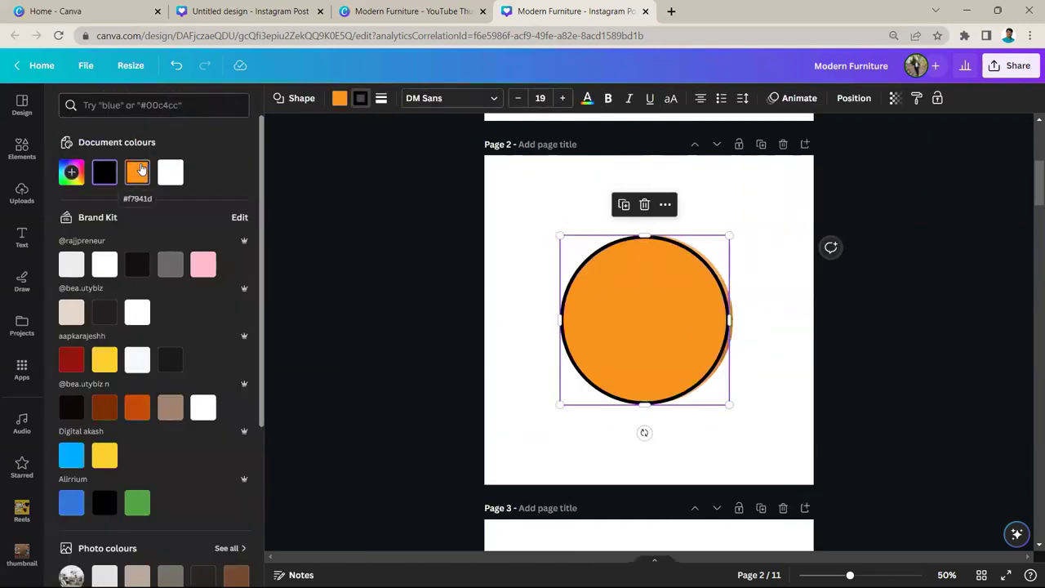
left_click(140, 170)
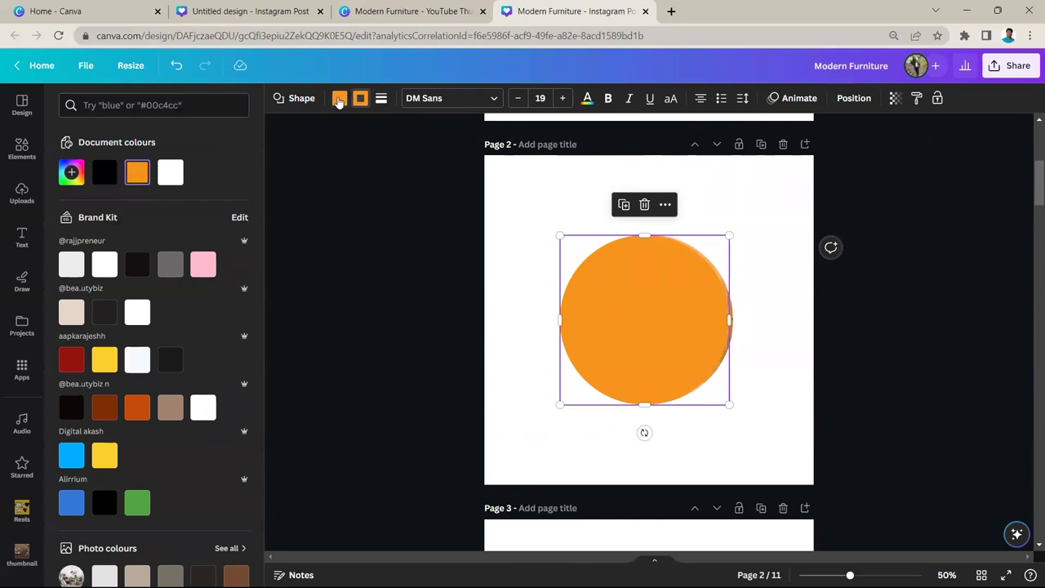
left_click(338, 99)
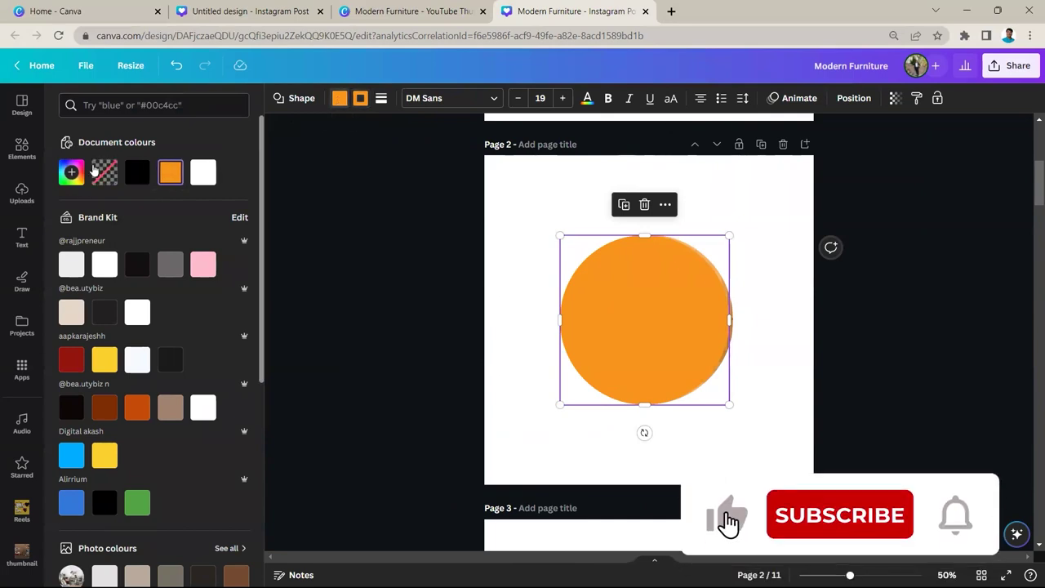
left_click(104, 174)
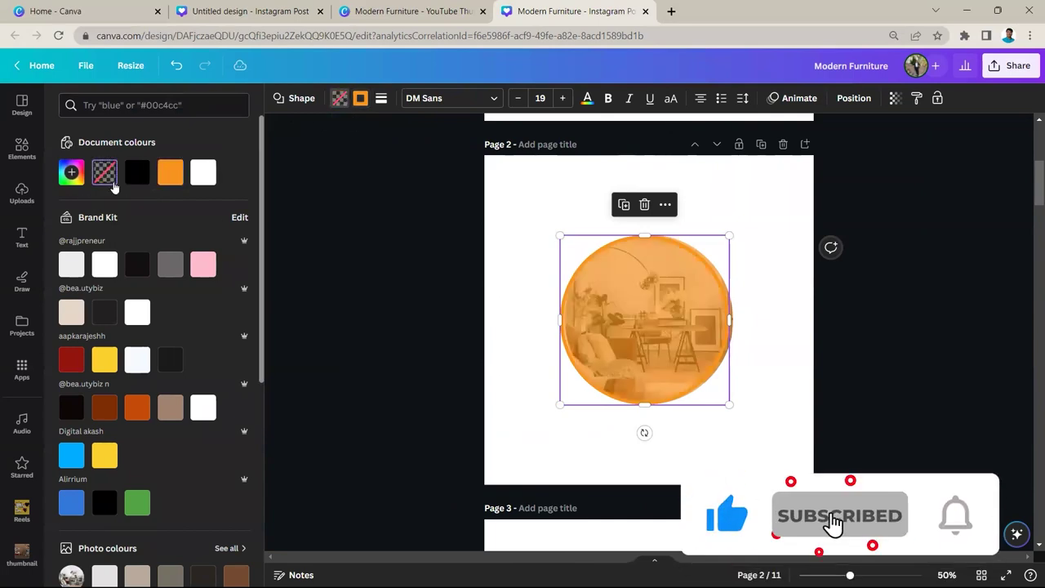
left_click(330, 258)
Step: Enlarge the orange outline ring and move it around the tinted circular photo
left_click_drag(619, 404, 582, 363)
left_click_drag(649, 436, 623, 406)
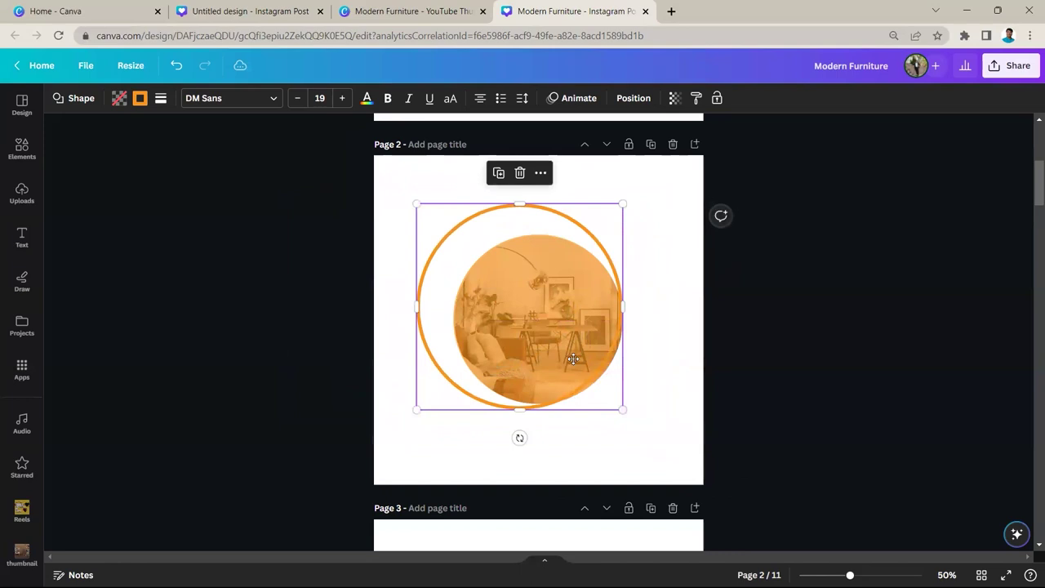
left_click_drag(566, 354, 583, 370)
Step: Group the orange ring, the overlay circle and the circular photo, and enlarge the group
left_click_drag(640, 421, 430, 272)
left_click(651, 408)
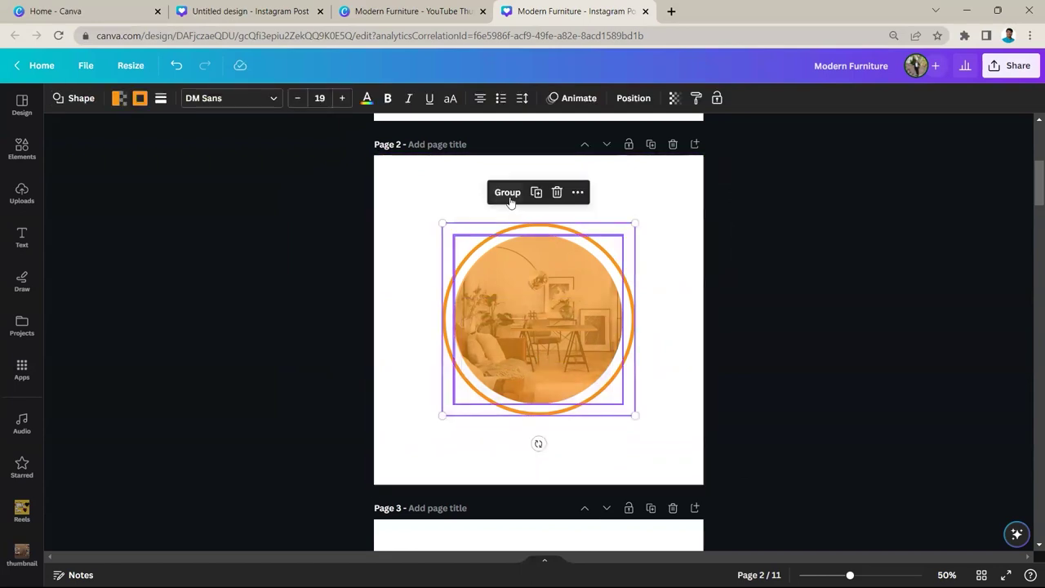
left_click(509, 201)
left_click_drag(636, 415, 841, 463)
left_click(500, 387)
Step: Examine pages 4 to 6 for the placement of the circle group and the pill-shaped frames
scroll(500, 387, "down", 8)
scroll(471, 360, "down", 4)
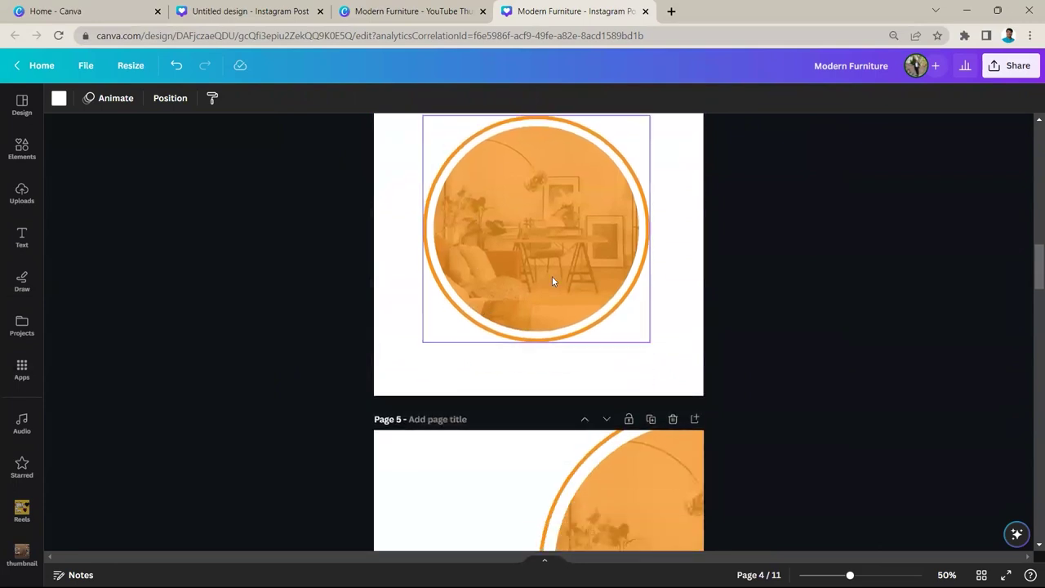
scroll(613, 221, "down", 2)
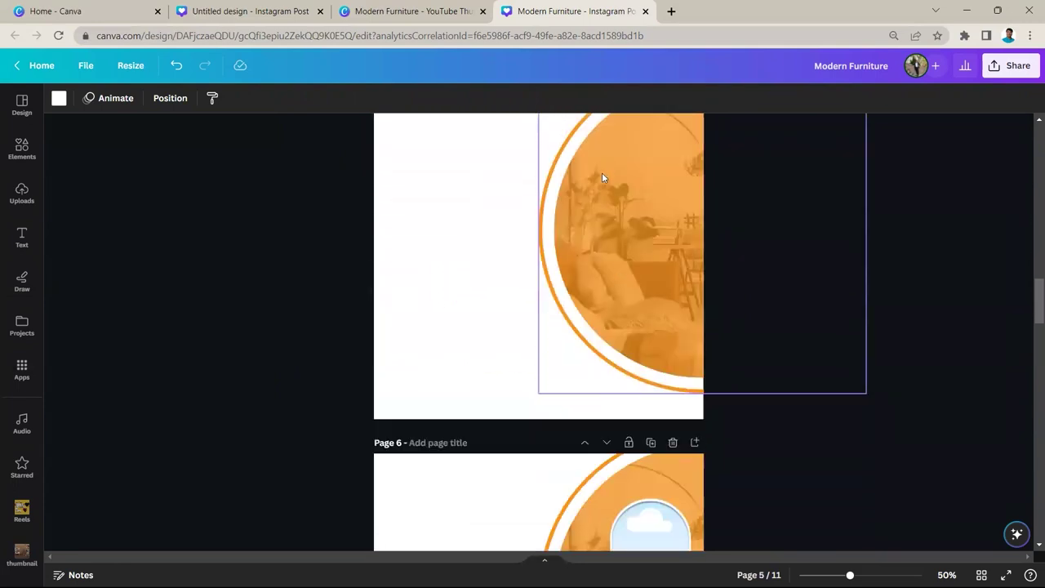
scroll(556, 261, "up", 1)
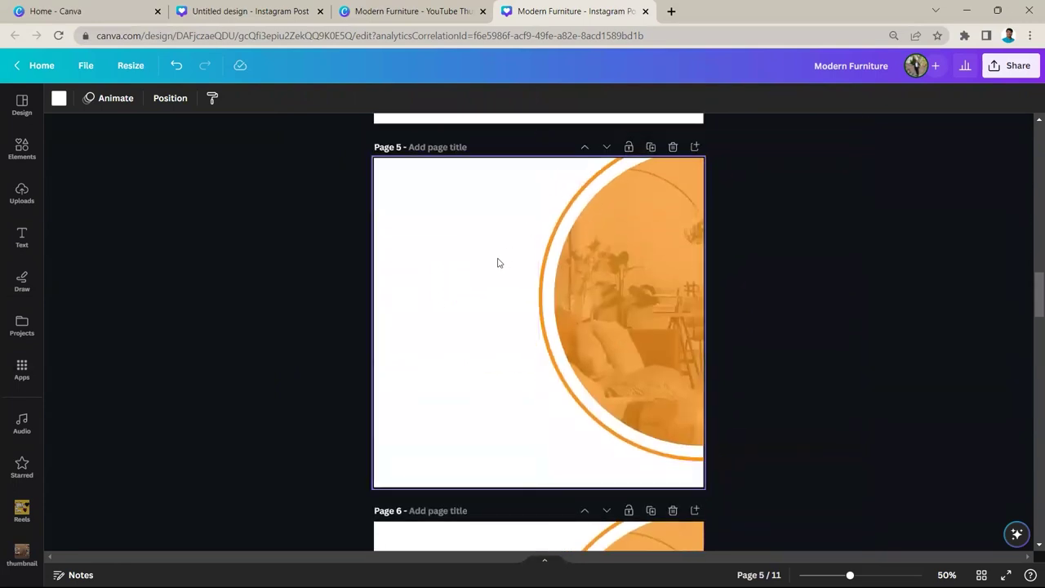
scroll(501, 294, "down", 3)
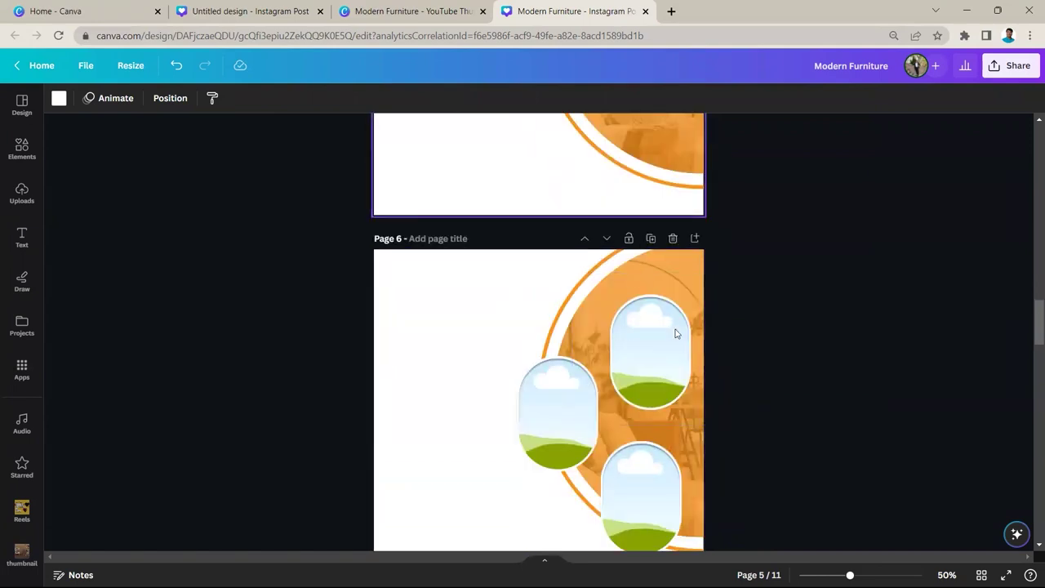
scroll(613, 343, "up", 3)
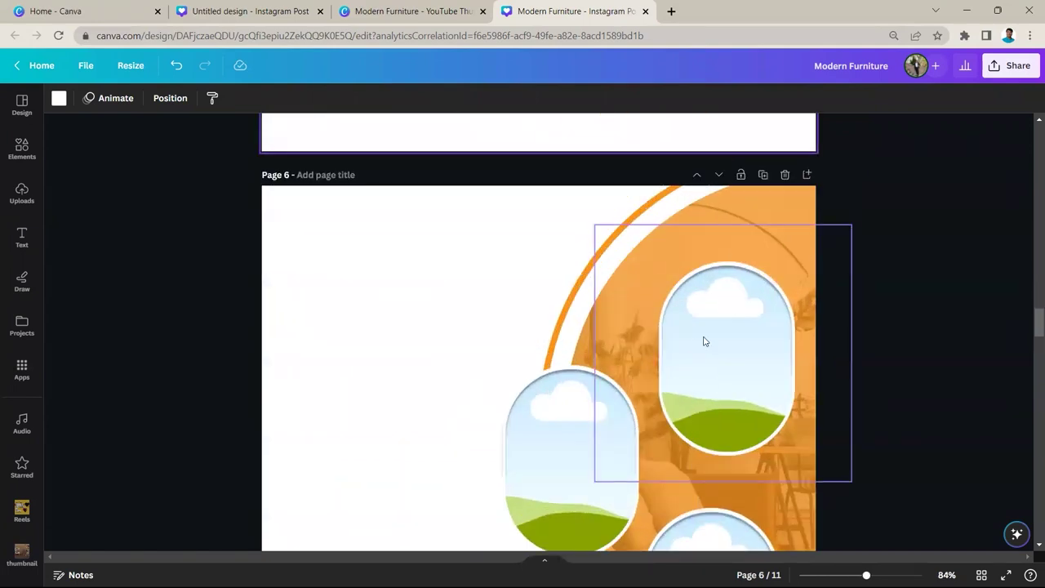
scroll(705, 342, "up", 3)
scroll(712, 343, "down", 2)
scroll(735, 380, "up", 2)
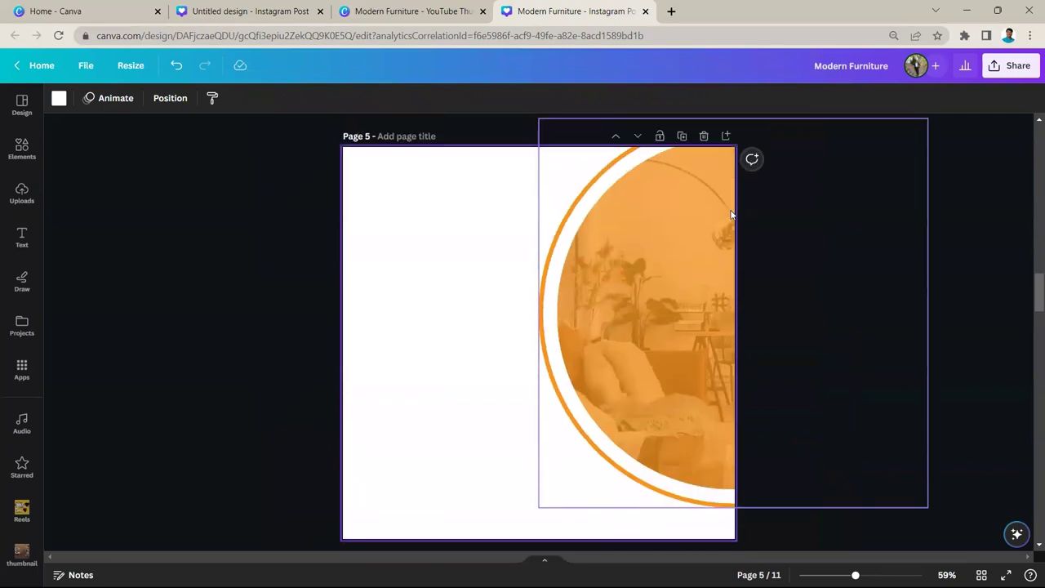
Step: Add a blank page after page 5
left_click(725, 137)
scroll(490, 326, "down", 2)
scroll(492, 312, "up", 3)
scroll(493, 312, "down", 2)
Step: Copy the pill-shaped frame from the assets page onto the blank page 6, enlarged and centred
left_click(400, 10)
scroll(830, 270, "up", 5)
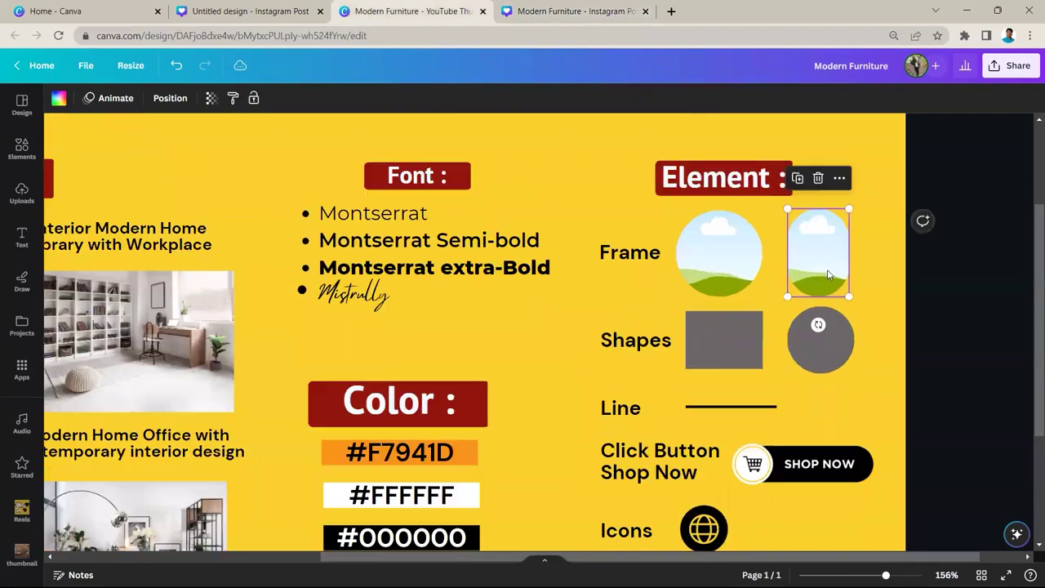
left_click(273, 15)
left_click(457, 10)
left_click(508, 9)
key("ctrl+v")
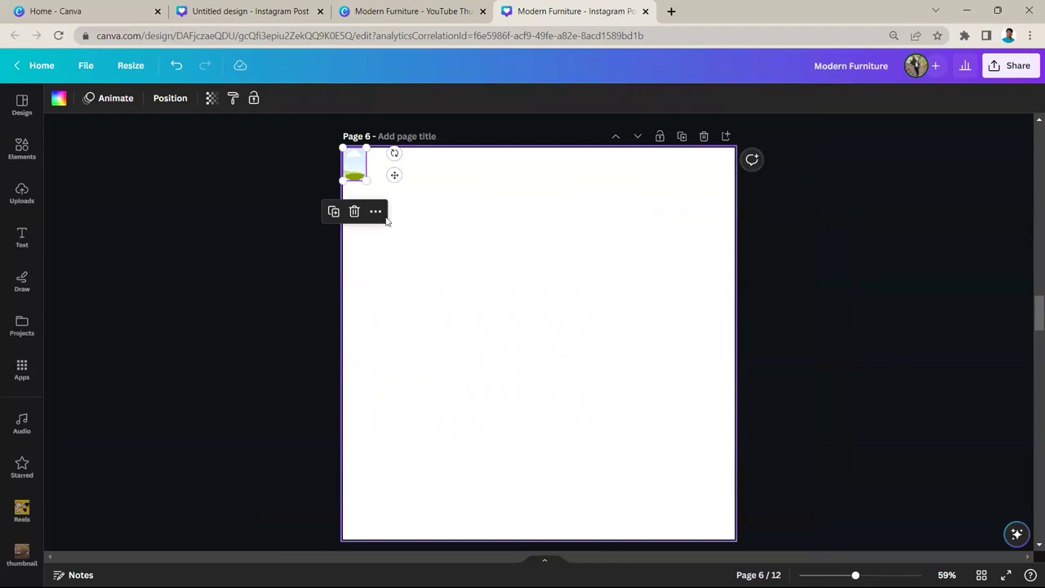
left_click_drag(541, 352, 564, 362)
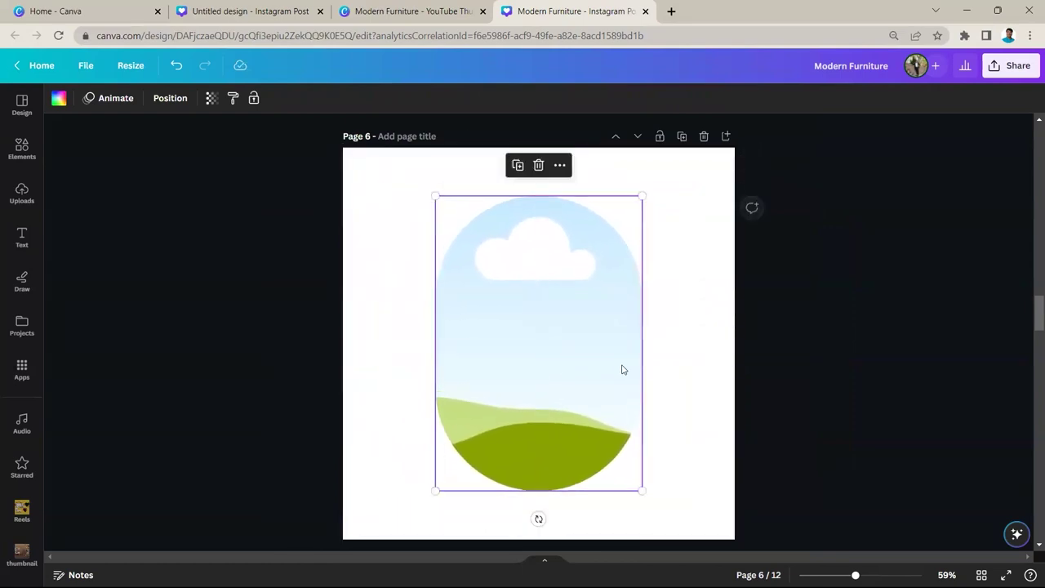
left_click(658, 378)
Step: Duplicate the pill-shaped frame, shift the copy aside, and fill the original frame black
left_click(579, 270)
left_click(518, 165)
left_click_drag(562, 307, 609, 315)
left_click(433, 303)
left_click(455, 315)
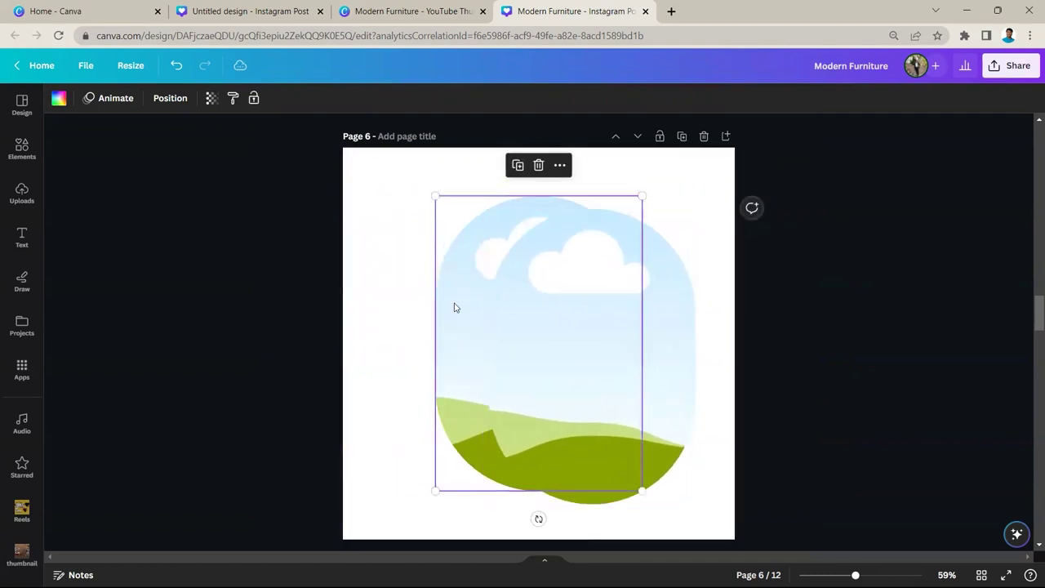
left_click(58, 99)
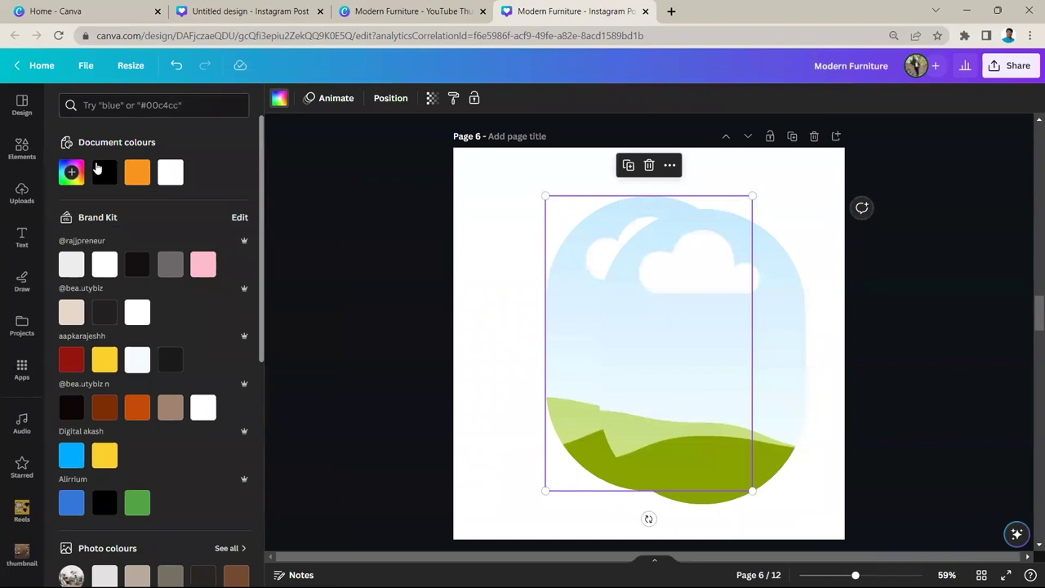
left_click(105, 174)
Step: Fill the copied frame white, shrink it slightly and centre it over the black frame, leaving a thin black outline
left_click(702, 284)
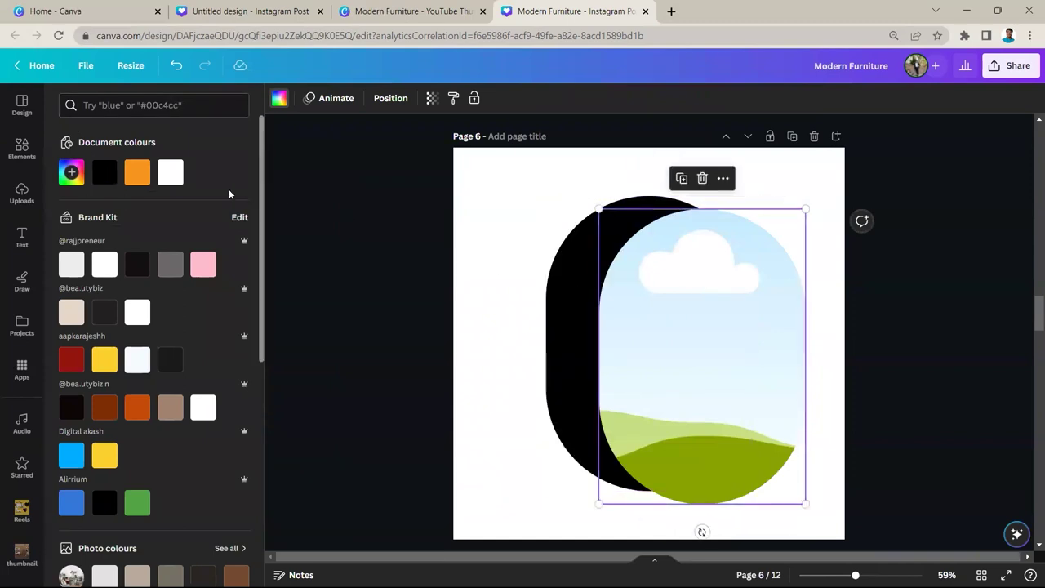
left_click(172, 173)
left_click_drag(779, 378, 722, 363)
left_click_drag(750, 491, 747, 483)
left_click_drag(690, 441, 696, 443)
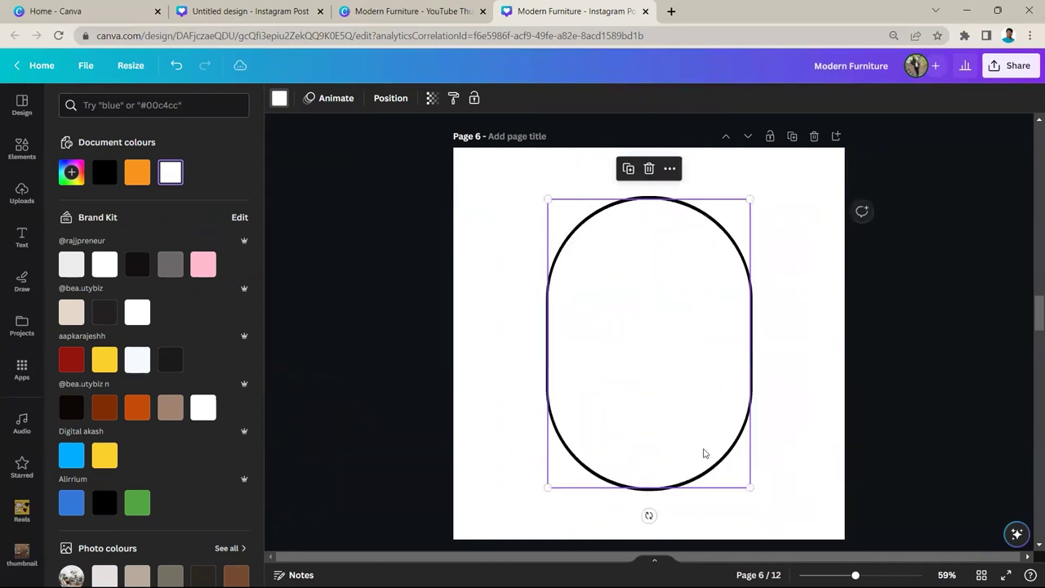
Step: Shrink the white pill-shaped frame slightly and recentre it over the black frame to thicken the black outline
key("Escape")
scroll(535, 417, "up", 3)
scroll(677, 516, "down", 1)
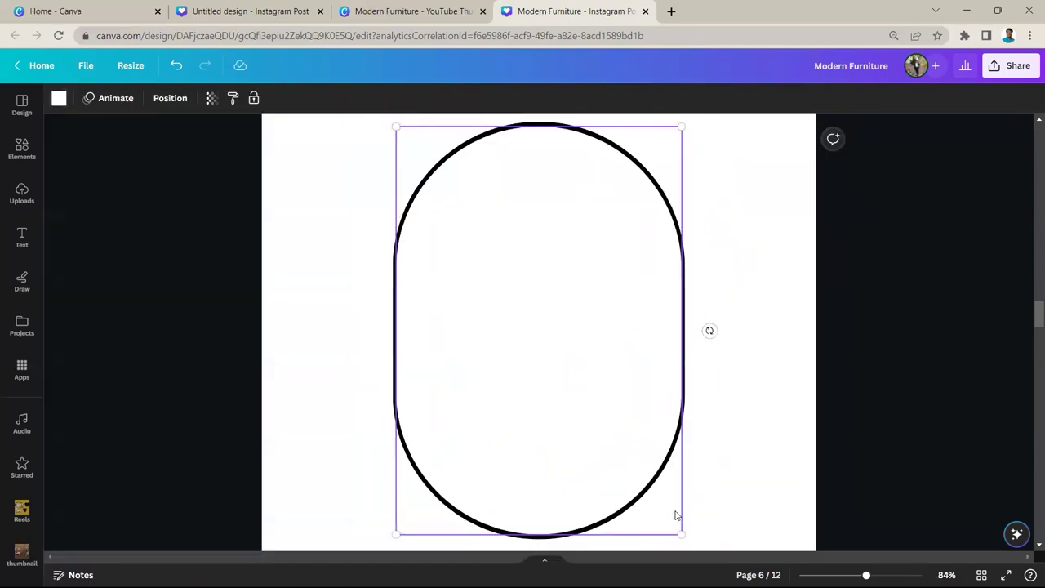
left_click_drag(682, 538, 680, 533)
left_click_drag(607, 460, 607, 465)
scroll(607, 466, "down", 2)
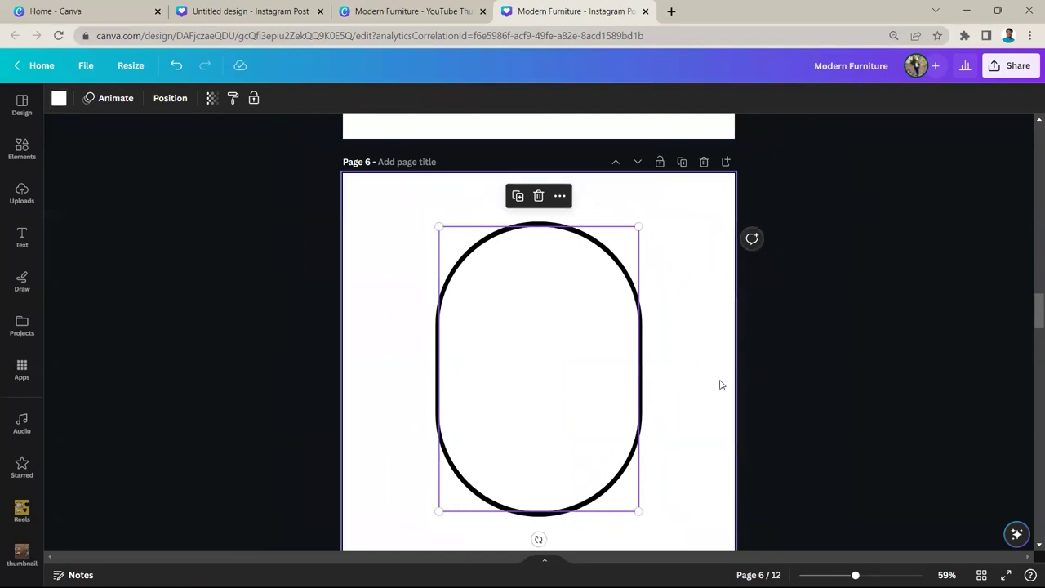
left_click(716, 383)
scroll(621, 376, "down", 1)
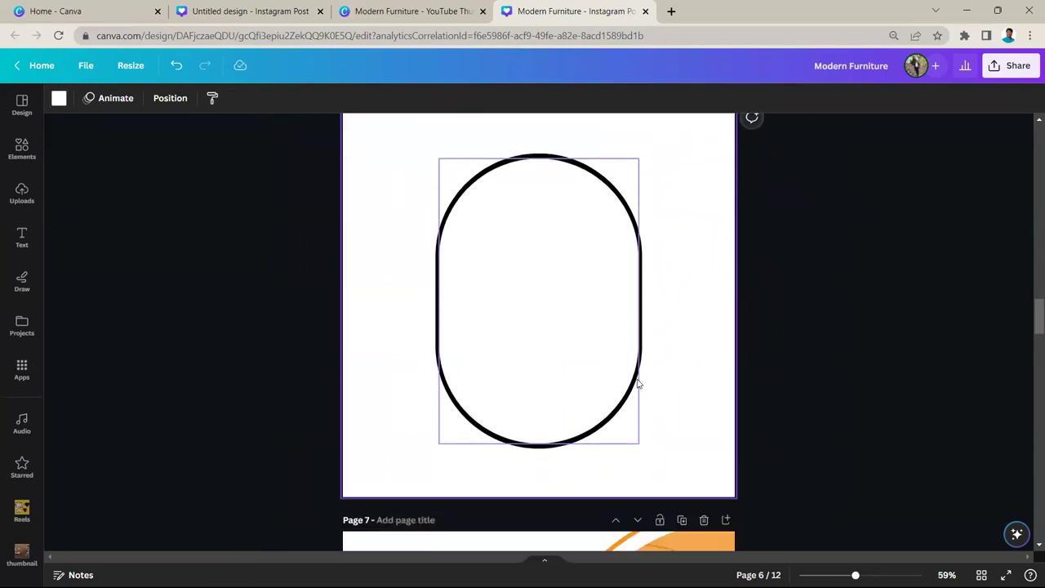
scroll(663, 417, "up", 1)
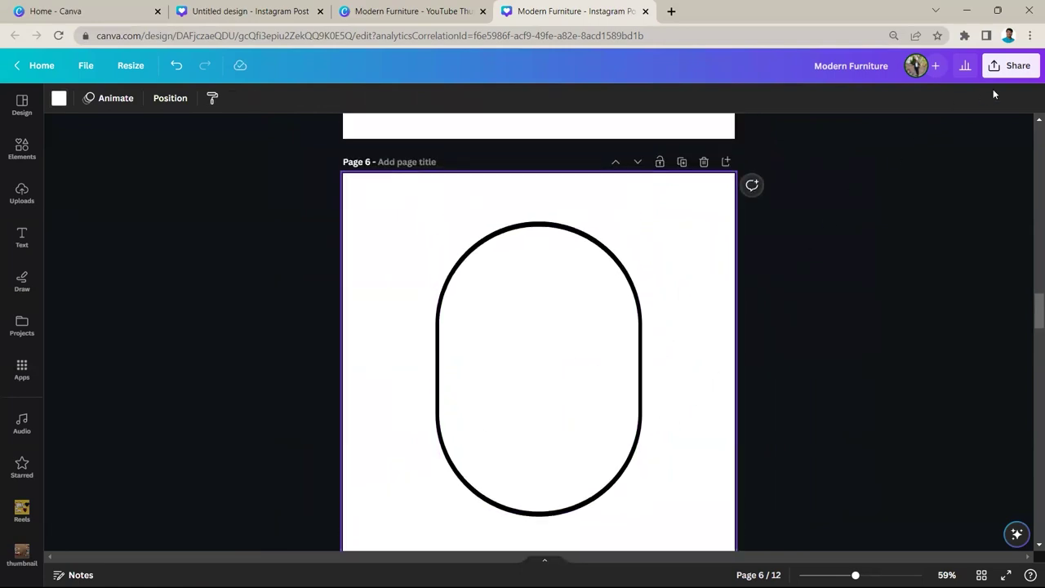
Step: Download only page 6 with the pill outline as a PNG file
left_click(1013, 66)
left_click(809, 378)
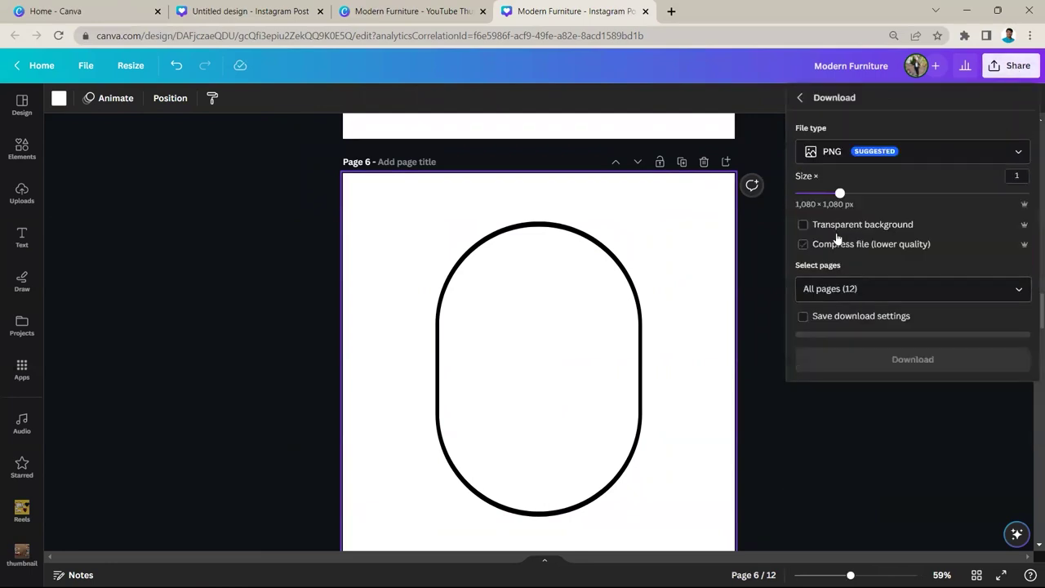
left_click(875, 290)
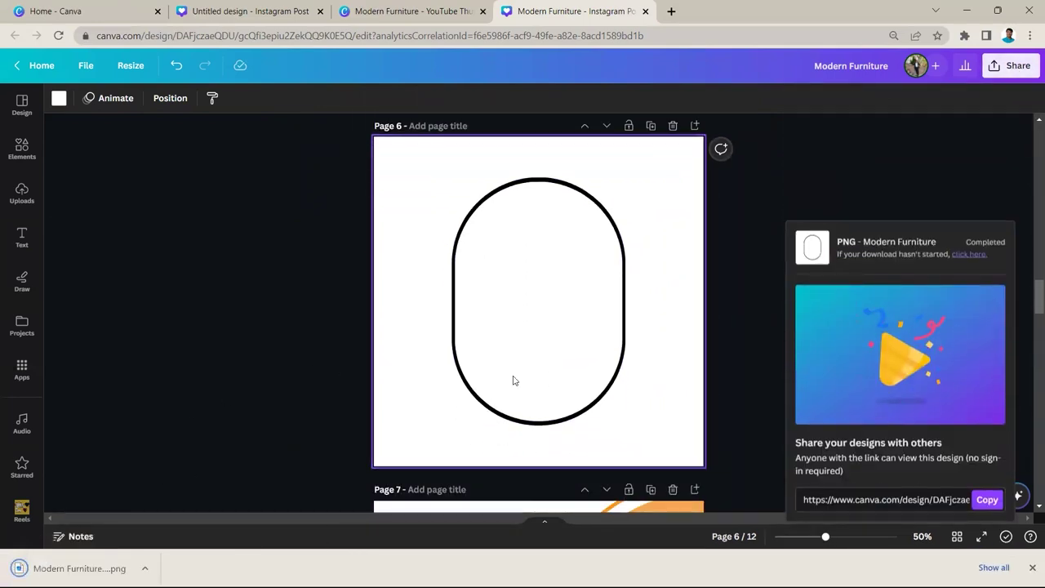
Step: Add a blank page after page 6, upload the downloaded Modern Furniture PNG and place it on the new page
left_click(695, 125)
left_click_drag(79, 569, 122, 262)
left_click(110, 263)
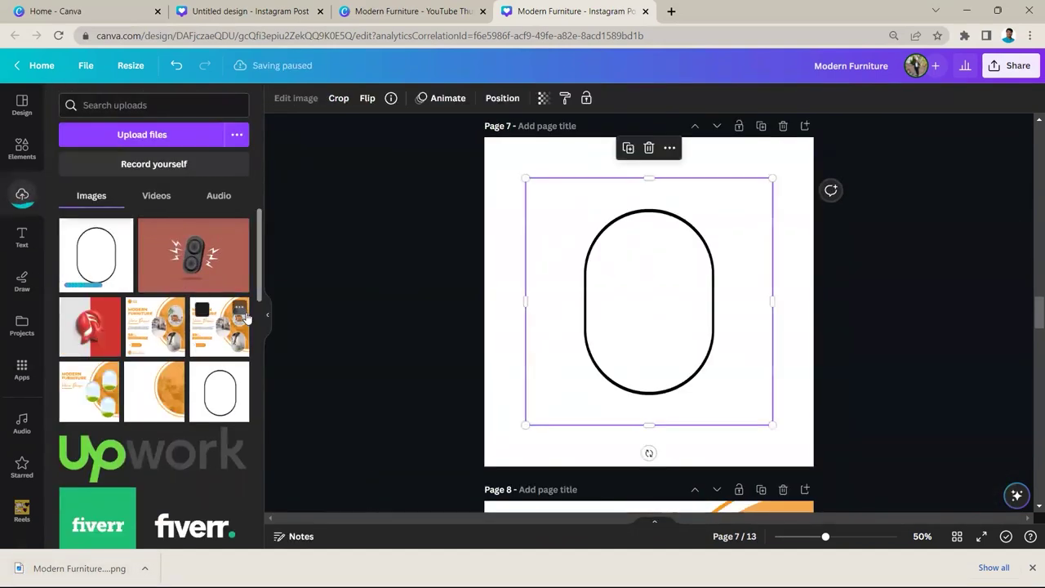
scroll(260, 318, "down", 4)
left_click(268, 316)
Step: Set page 7's background to the document's orange and centre the pill outline image on the page
left_click(407, 191)
left_click(61, 98)
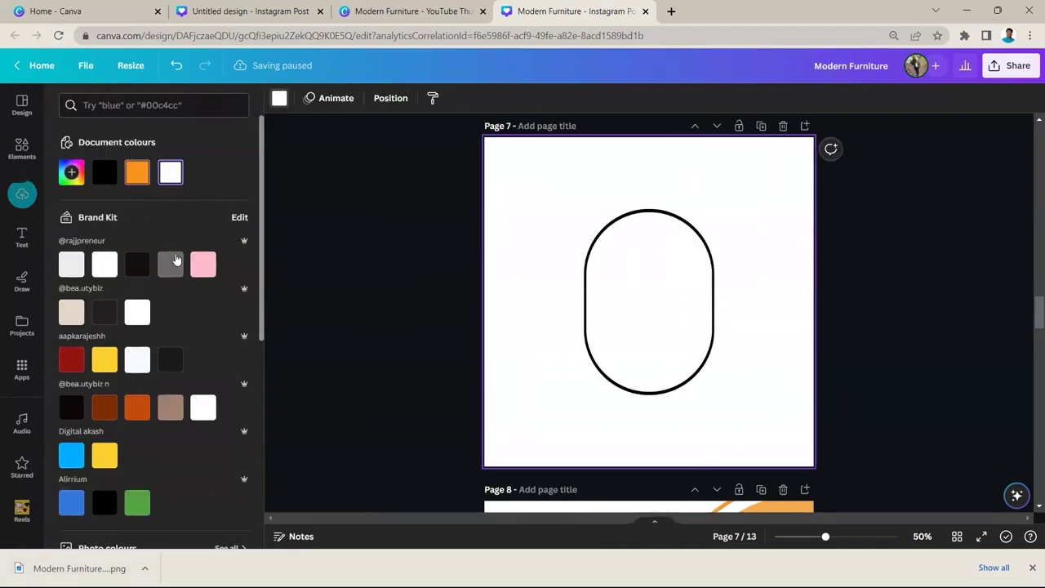
left_click(137, 171)
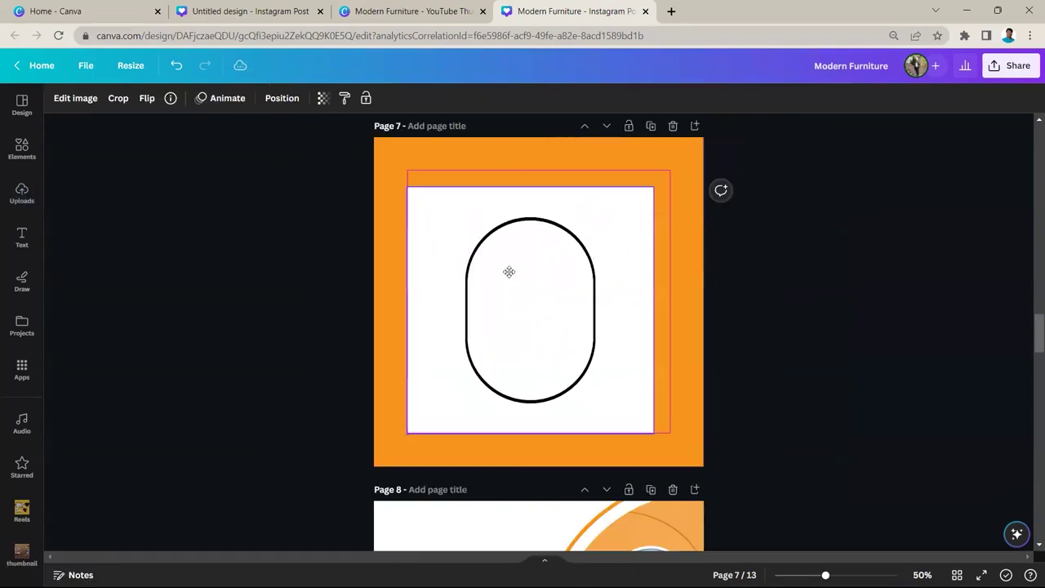
left_click_drag(508, 272, 535, 289)
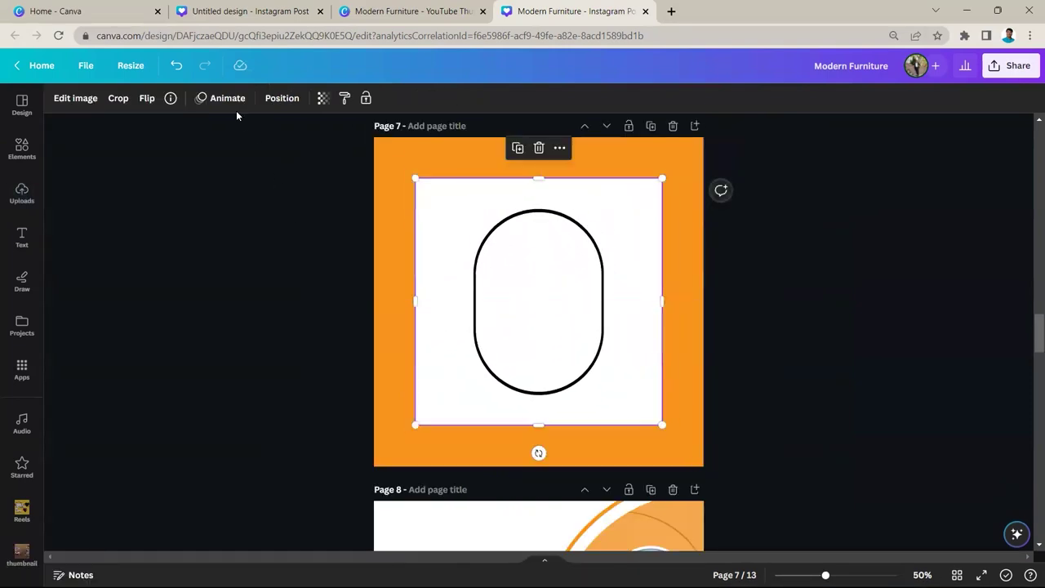
Step: Remove the white background from the pill outline image with the background remover
left_click(74, 101)
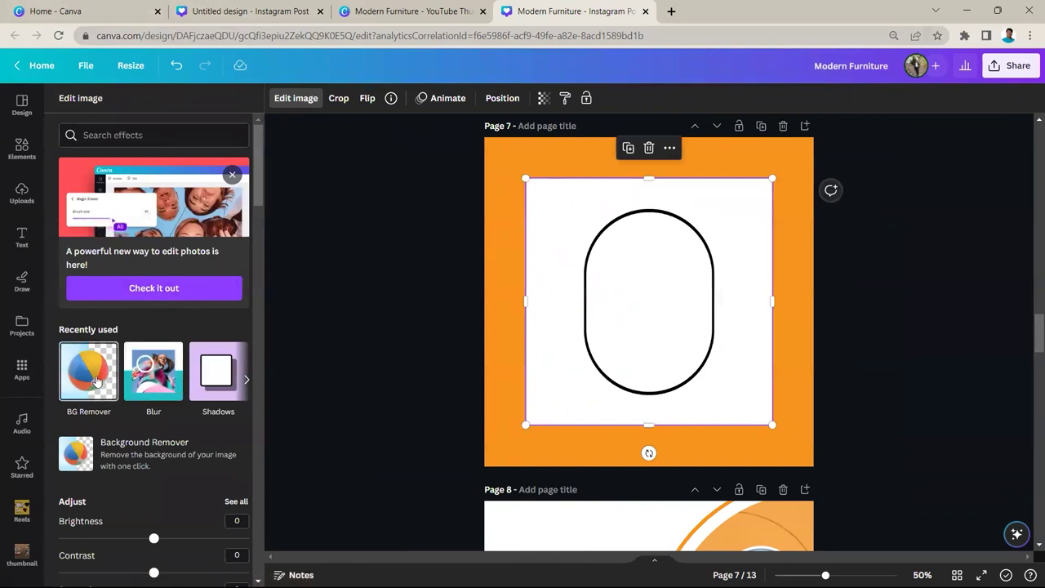
left_click(92, 389)
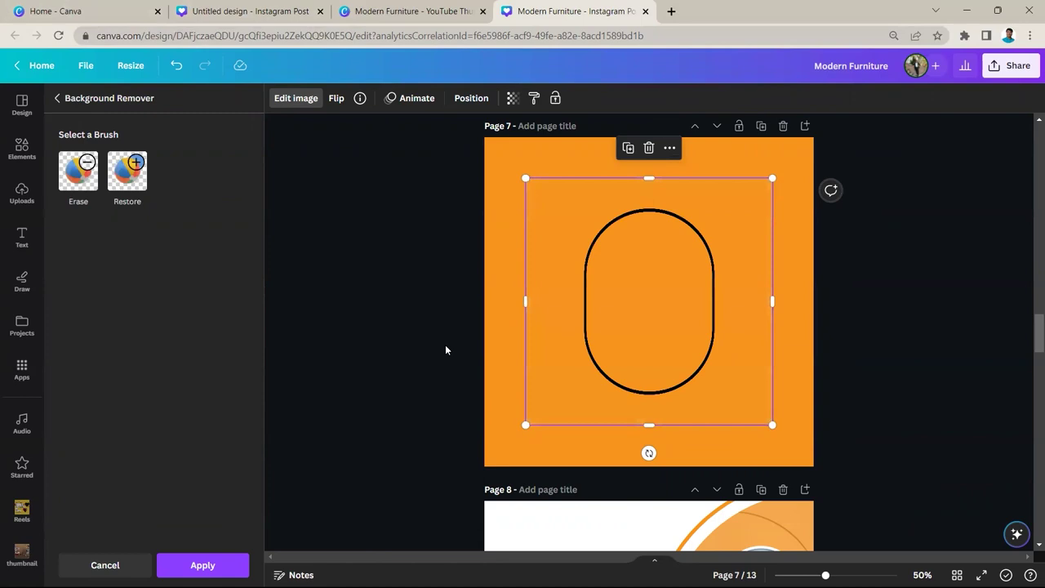
left_click(404, 375)
left_click(603, 275)
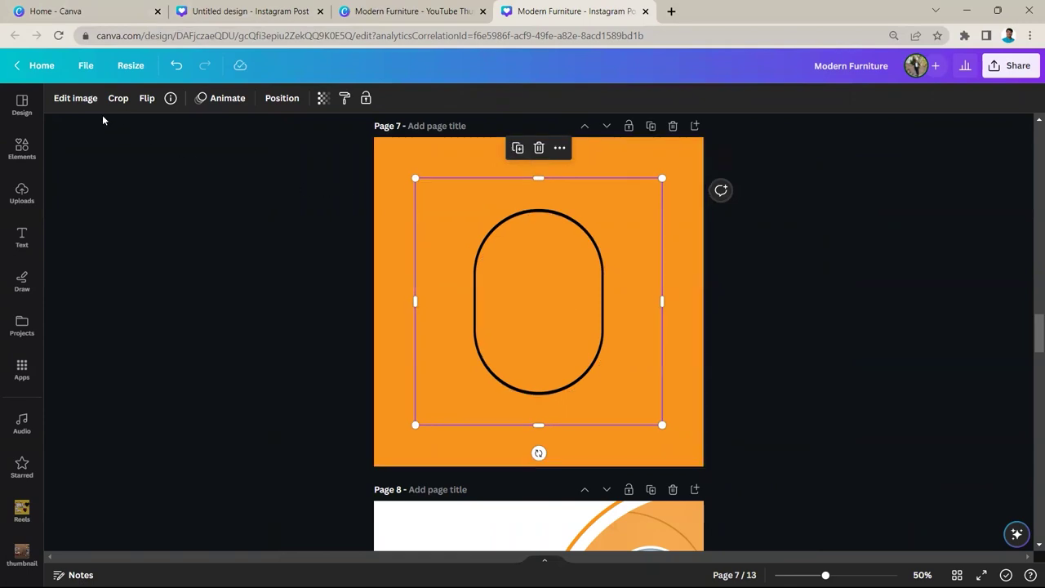
Step: Apply a Fuchsia Duotone effect to the pill outline image with both highlights and shadows set to white
left_click(82, 99)
scroll(146, 330, "down", 5)
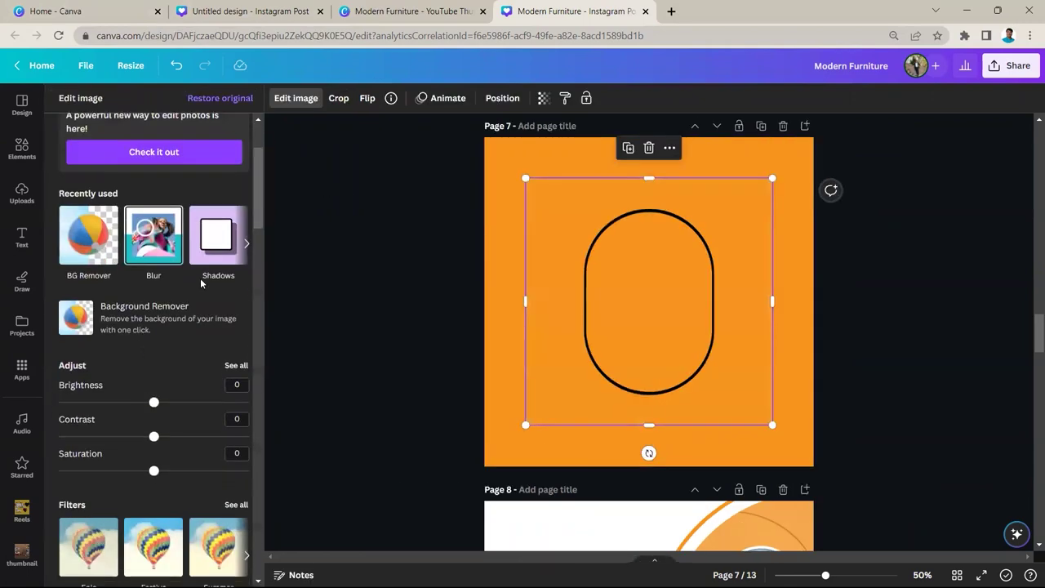
scroll(137, 447, "down", 8)
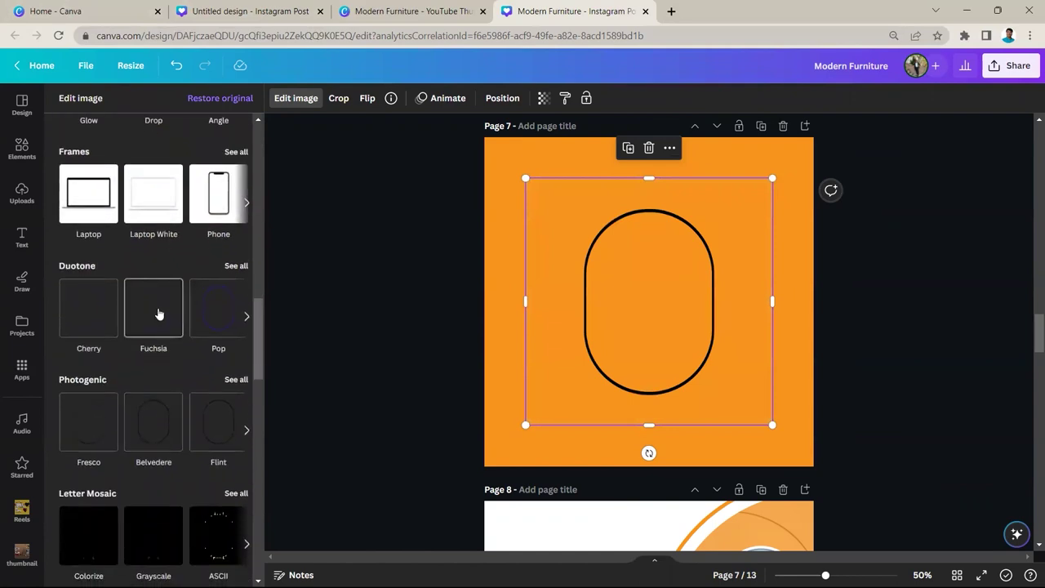
left_click(161, 311)
left_click(155, 304)
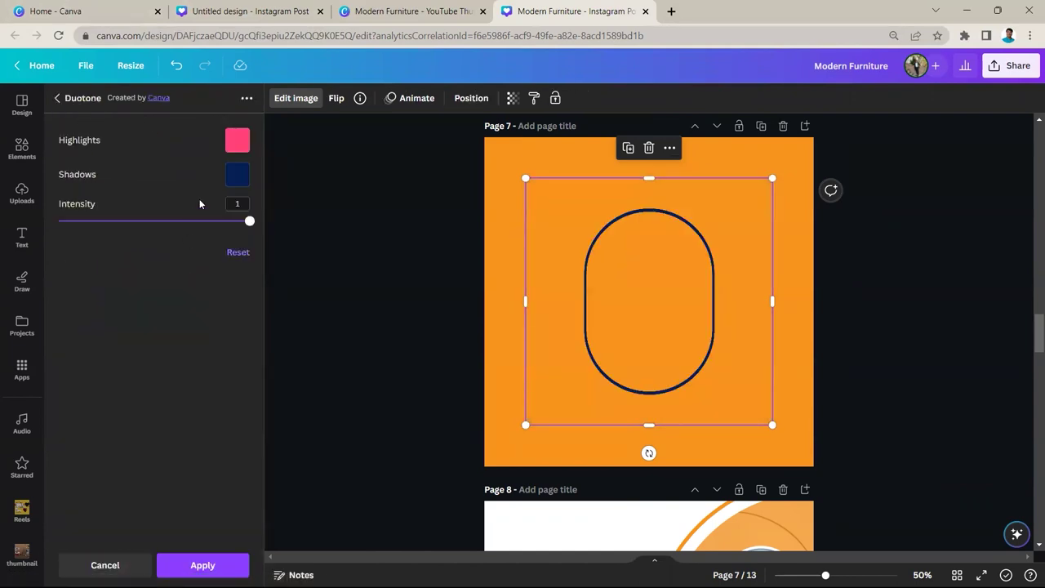
left_click(244, 154)
left_click(237, 174)
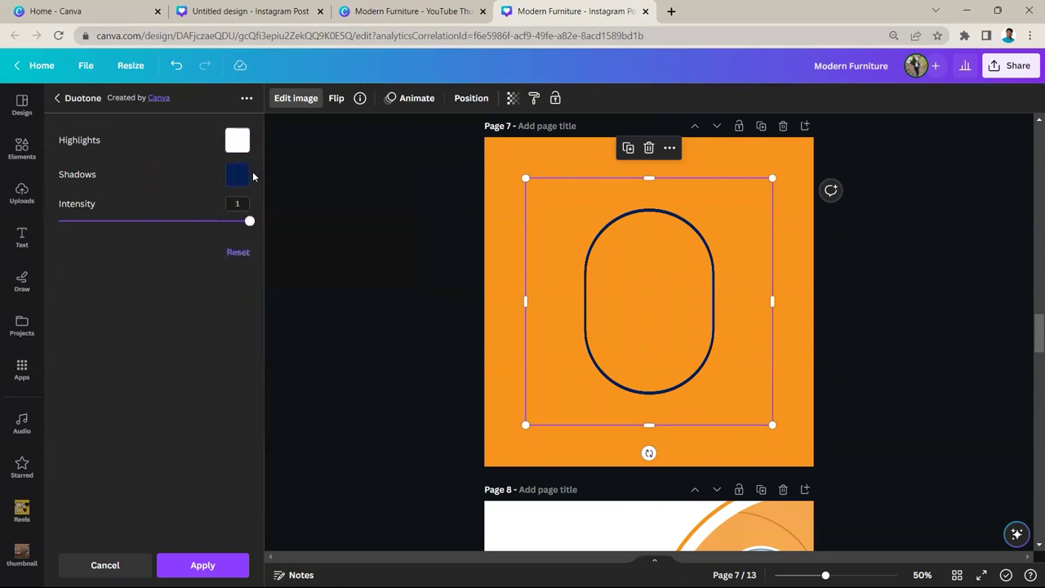
left_click(329, 247)
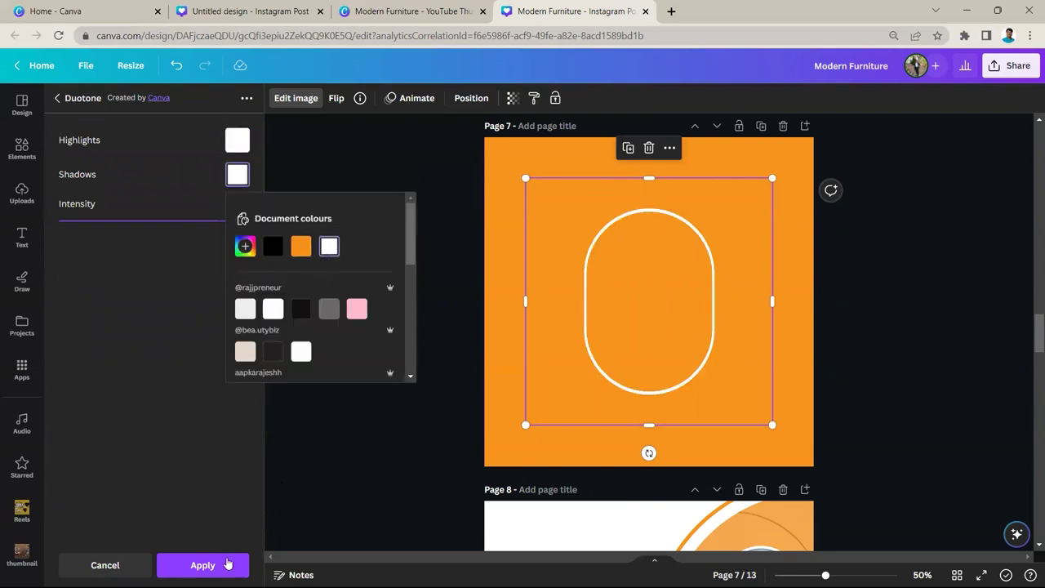
left_click(202, 564)
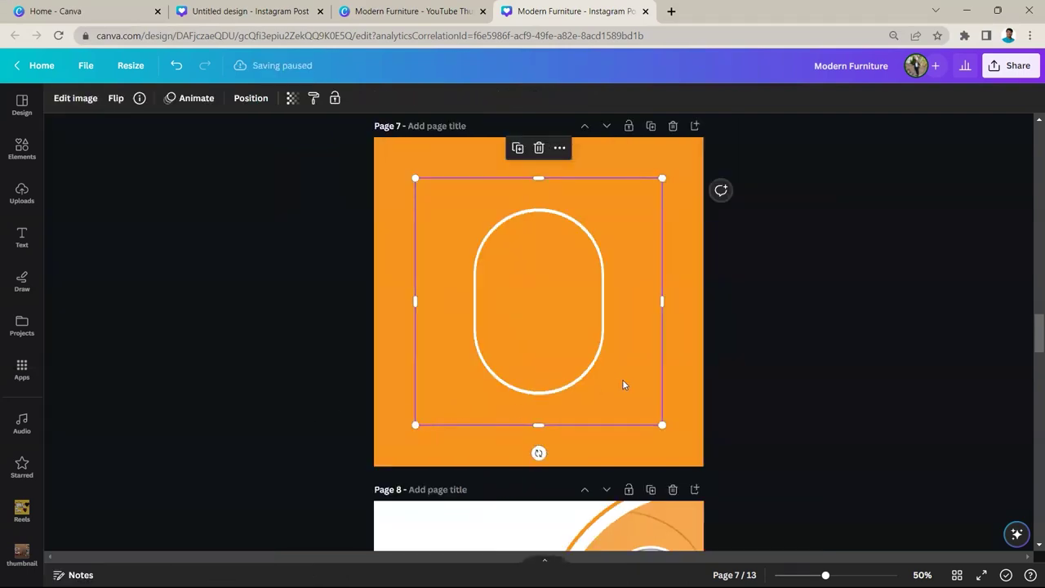
Step: Duplicate the white pill outline on page 7, moving one partly off the page's upper-left corner and selecting the centred one
scroll(622, 382, "down", 3)
scroll(600, 420, "up", 5)
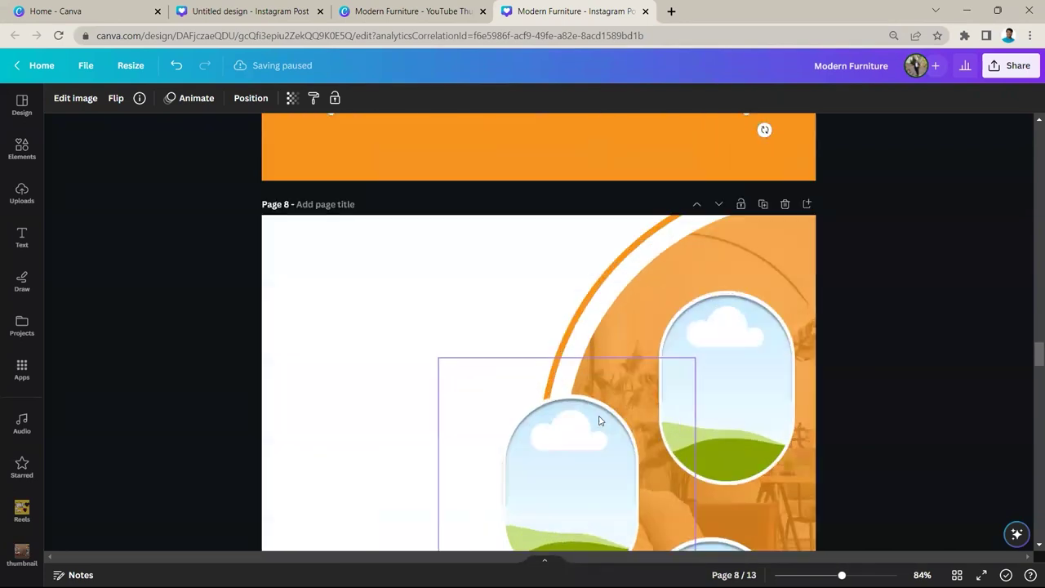
scroll(600, 421, "up", 1)
scroll(576, 402, "down", 3)
scroll(590, 399, "up", 3)
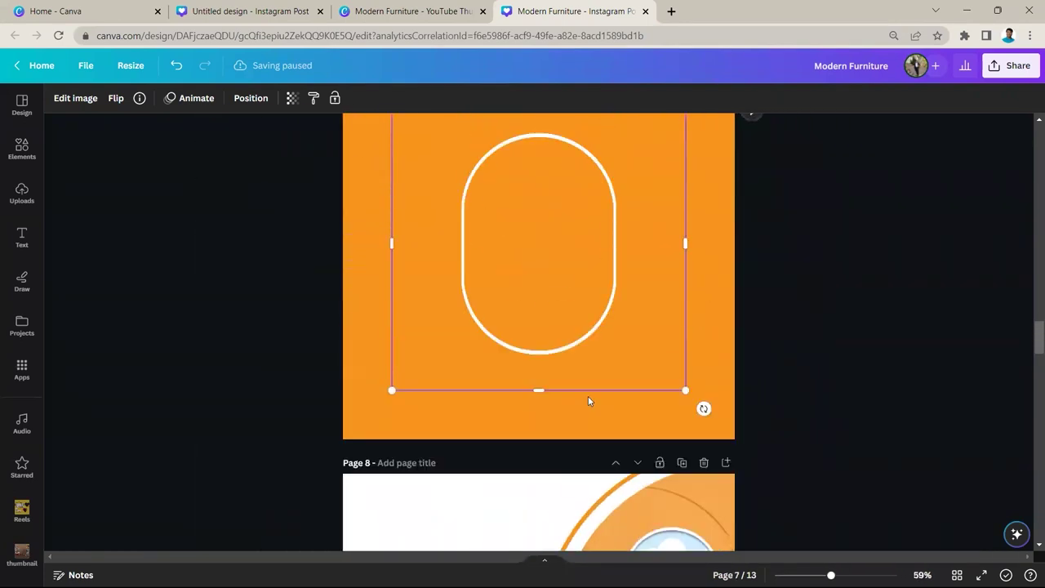
scroll(605, 384, "down", 1)
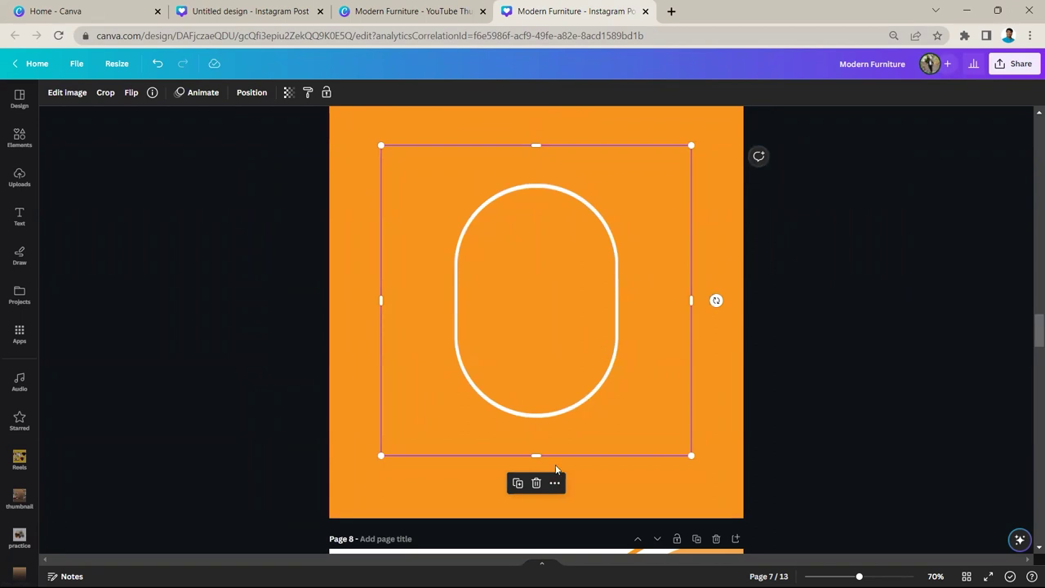
left_click(517, 483)
left_click_drag(462, 356, 288, 242)
left_click(588, 401)
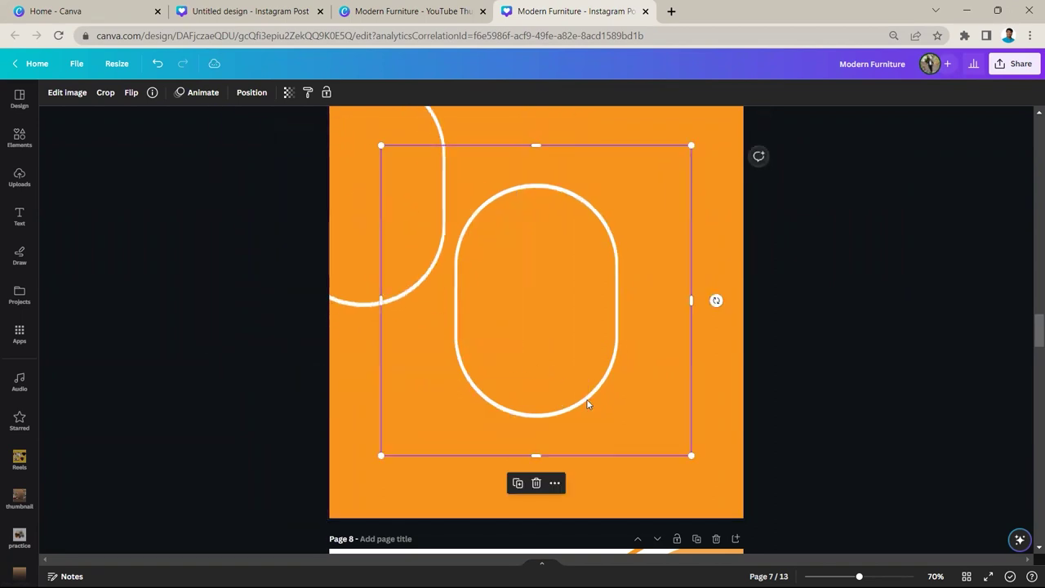
Step: Add a Drop shadow to the centred white pill outline
left_click(53, 94)
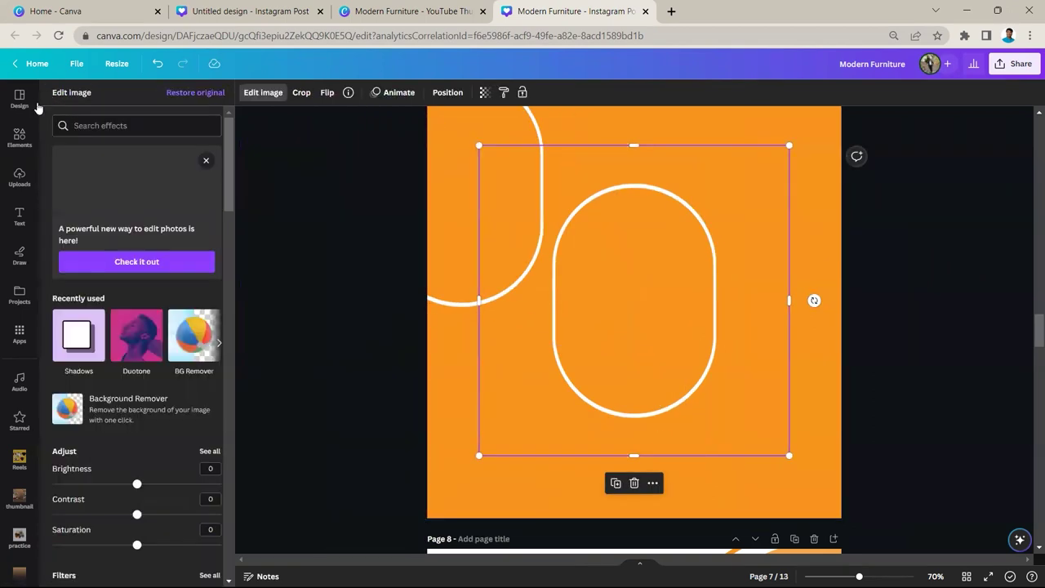
scroll(116, 374, "down", 5)
scroll(117, 374, "down", 3)
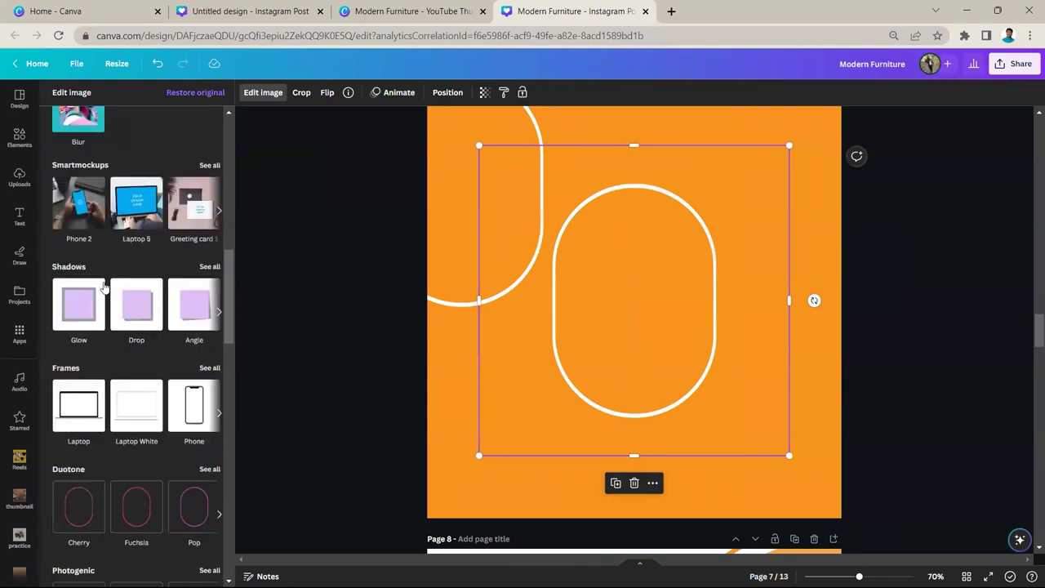
left_click(209, 267)
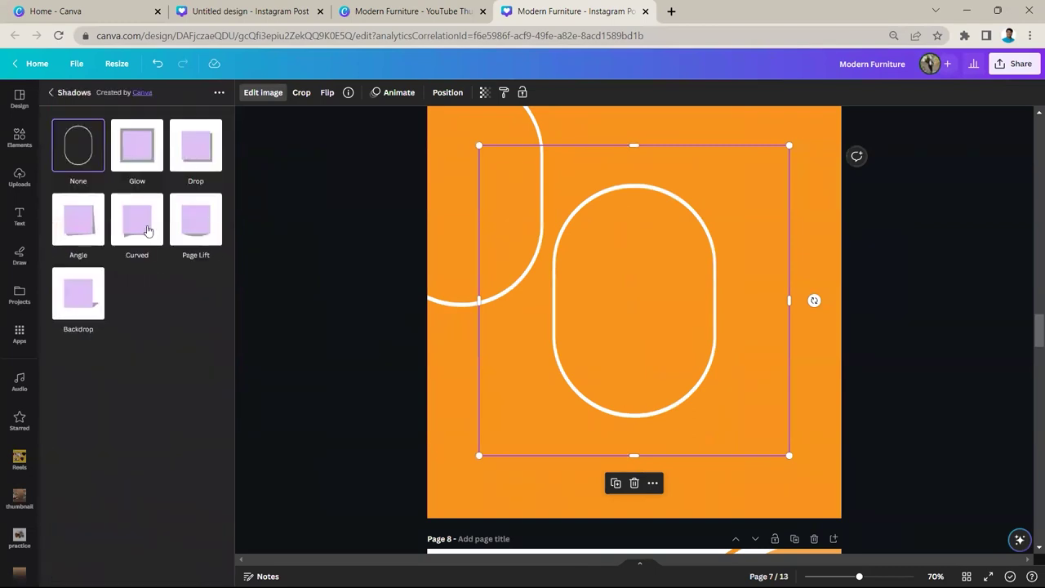
left_click(200, 152)
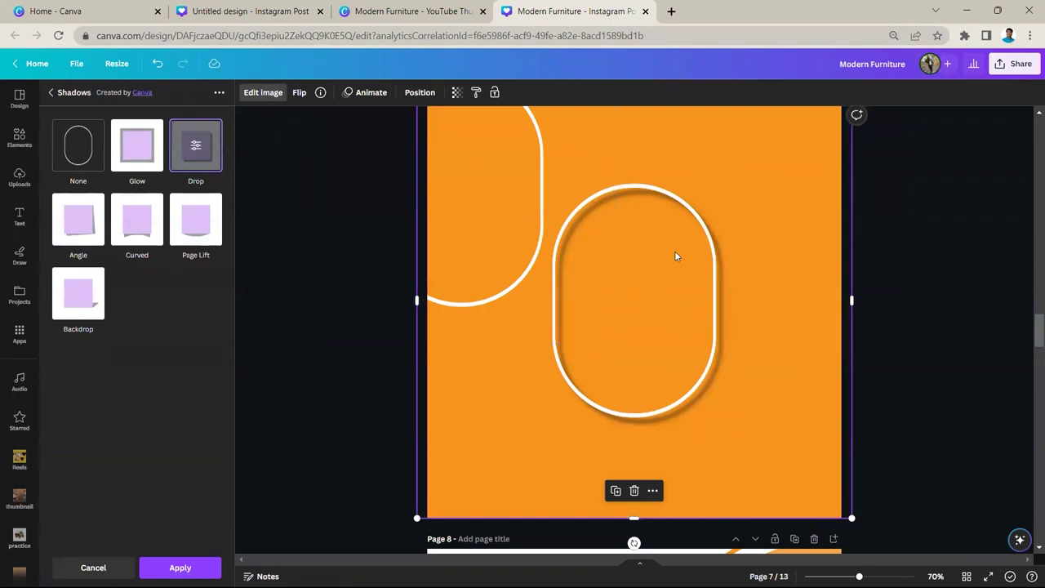
Step: Set the drop shadow's direction to Bottom, offset to 1, transparency to 65 and blur to 2
left_click(195, 147)
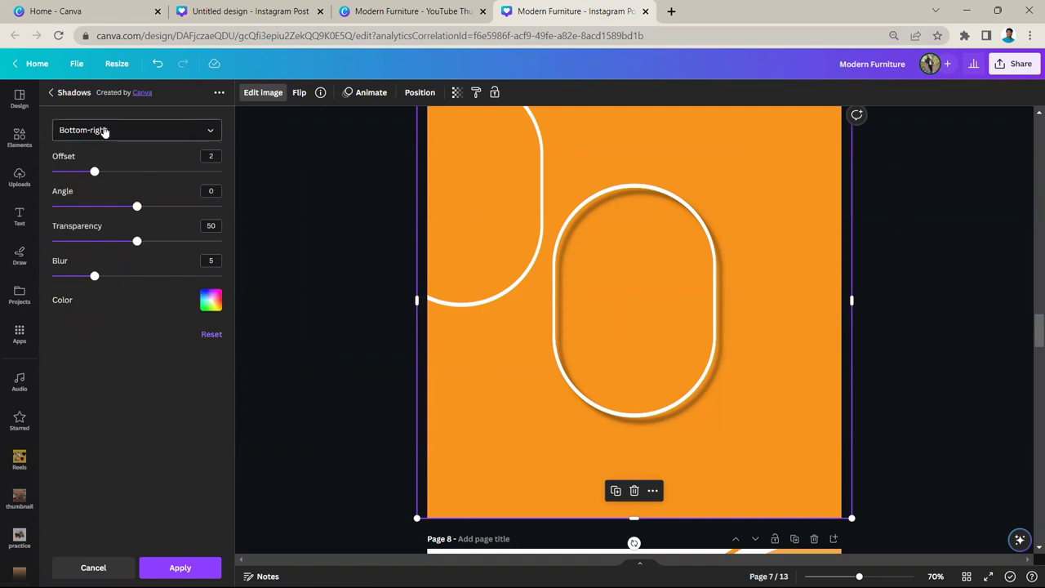
left_click(104, 131)
left_click(128, 245)
left_click(72, 173)
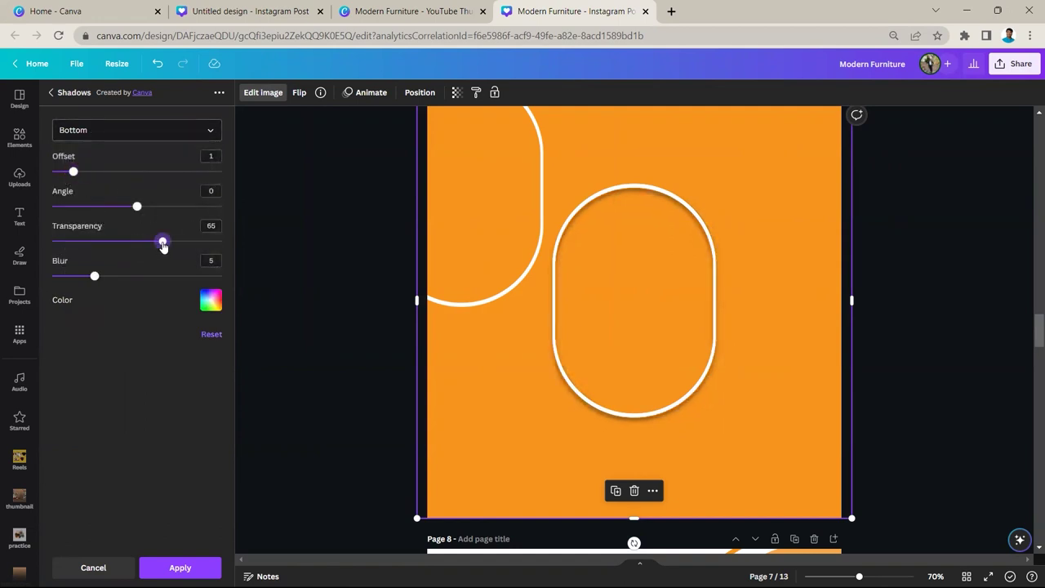
left_click(69, 276)
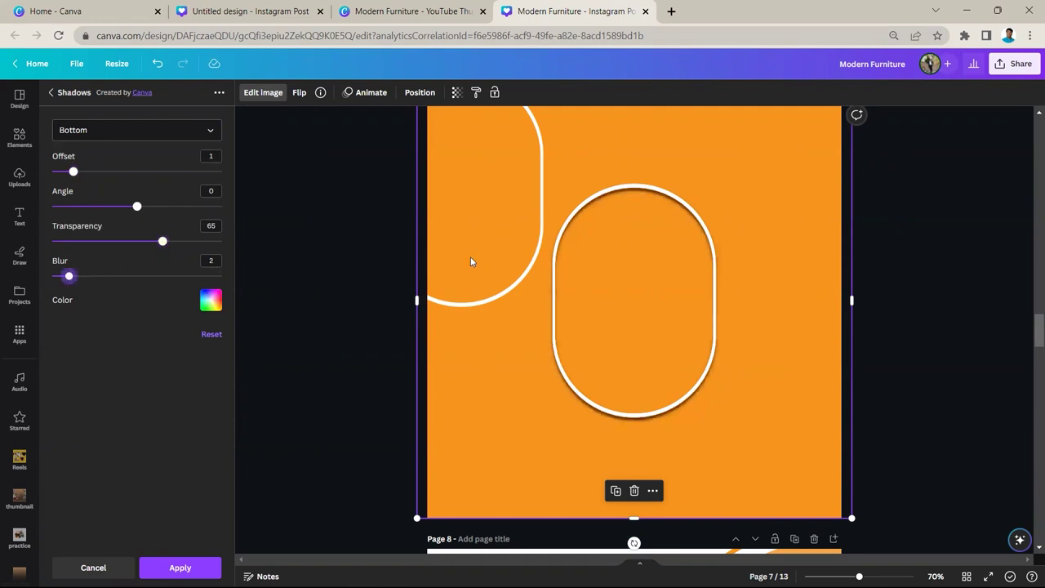
Step: Change the drop shadow's blur to 4 and transparency to 55, apply it, and inspect the outline up close
scroll(719, 251, "up", 2)
scroll(715, 245, "up", 1)
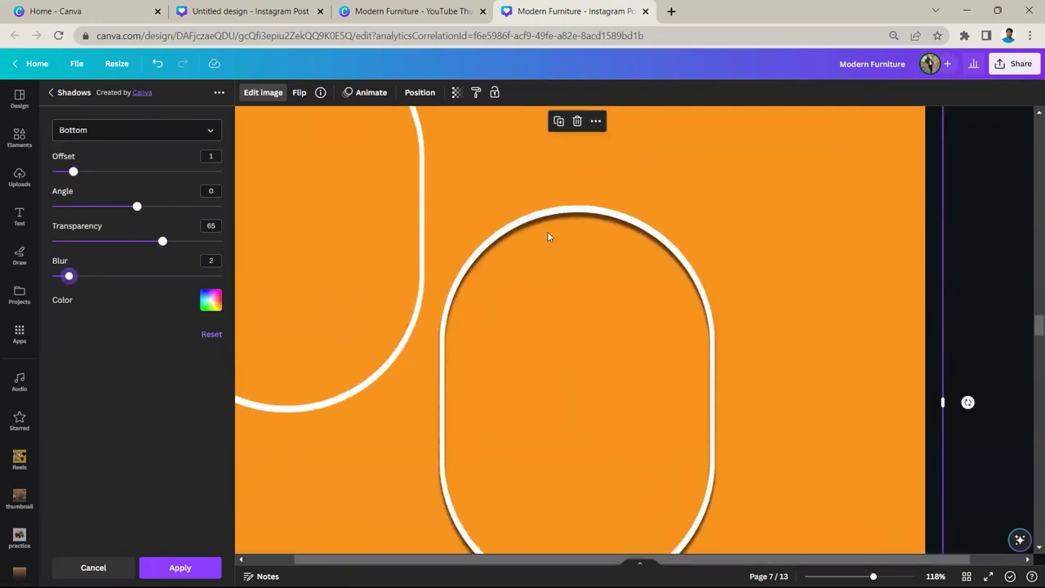
left_click(86, 277)
left_click(146, 241)
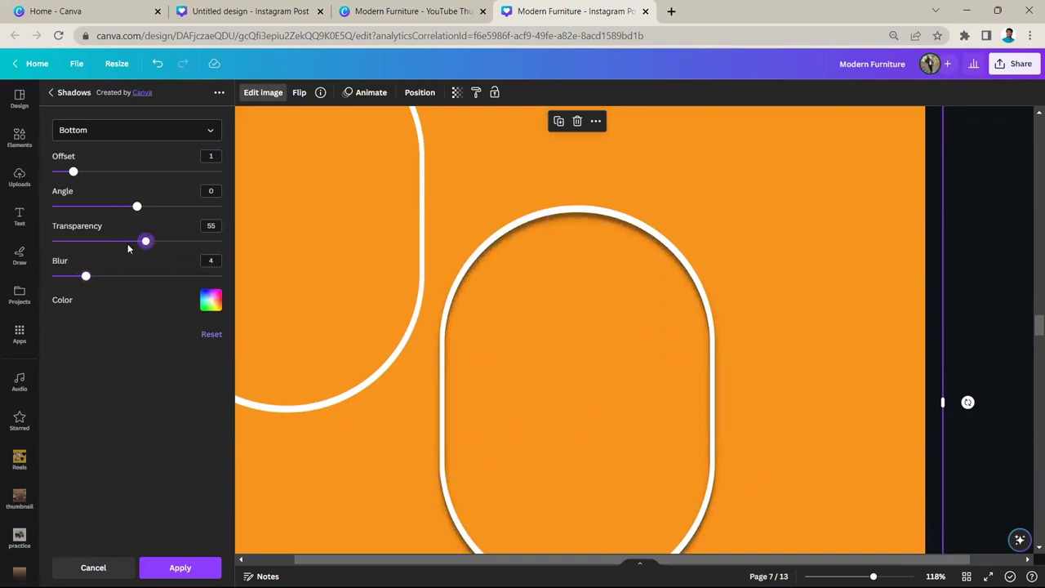
left_click(180, 568)
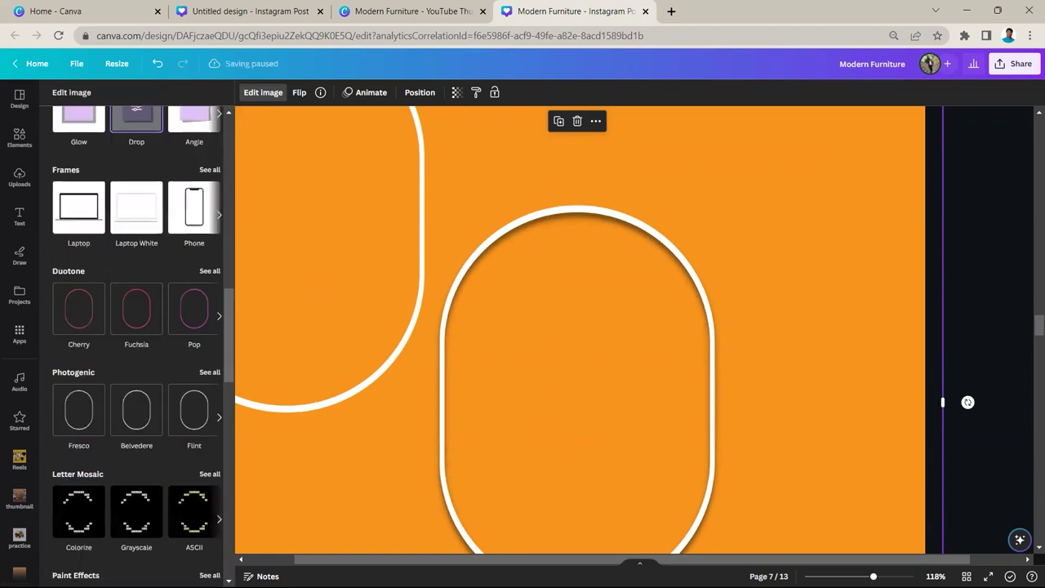
scroll(451, 428, "down", 3)
left_click(445, 467)
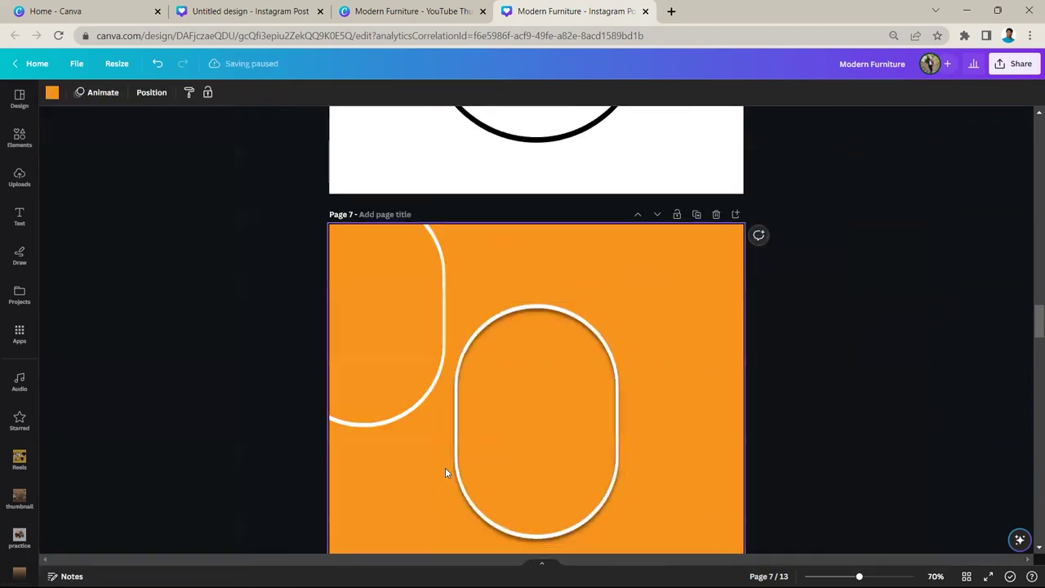
scroll(578, 375, "up", 1)
scroll(579, 379, "up", 2)
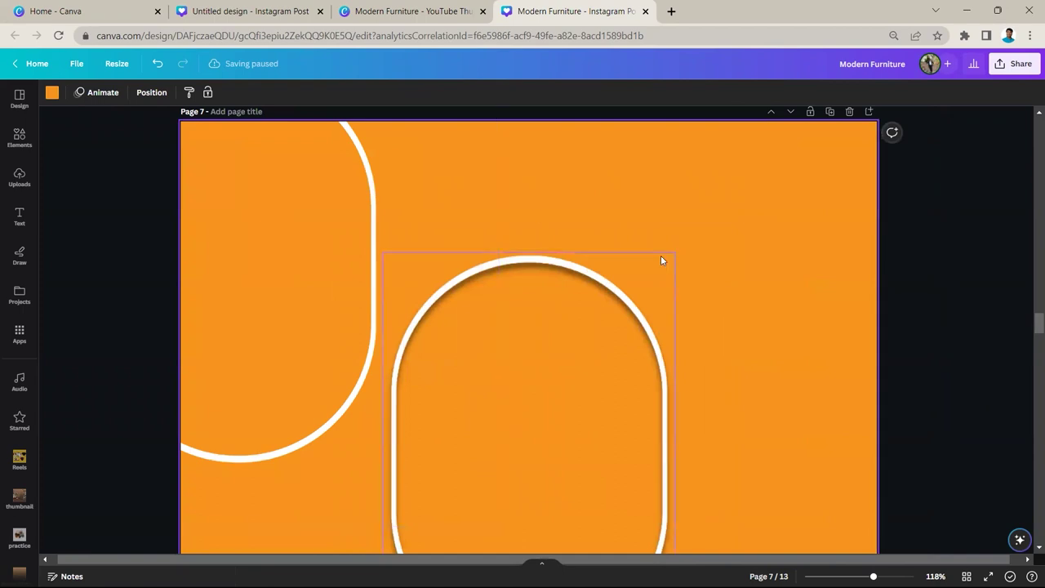
Step: Move the plain white pill outline from the upper-left corner of page 7 exactly over the shadowed outline
scroll(669, 314, "down", 2)
left_click_drag(327, 293, 433, 335)
scroll(437, 291, "down", 2)
left_click_drag(437, 291, 546, 316)
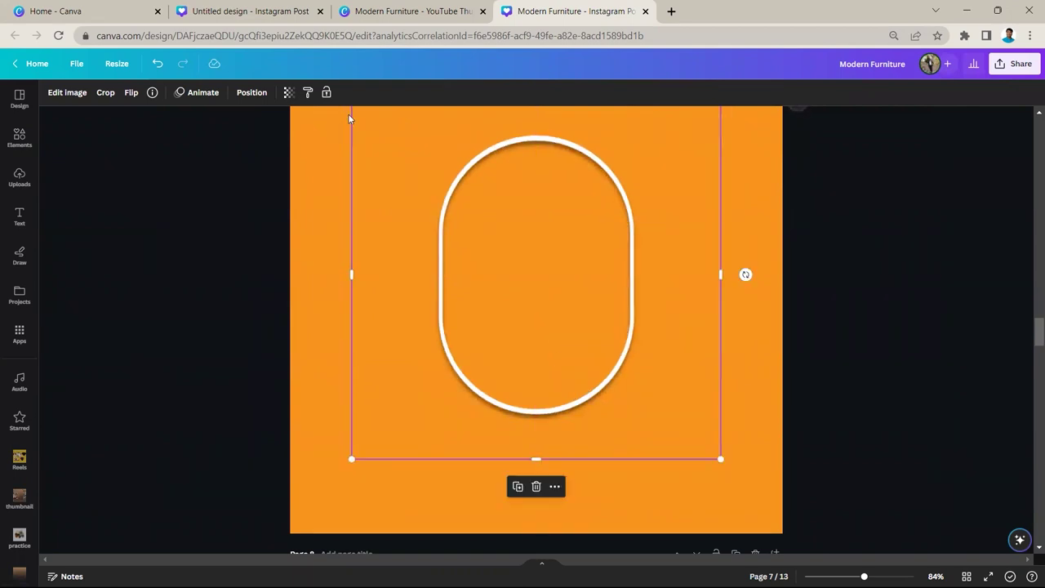
Step: Crop away the lower half of the shadowed outline in the layer beneath the plain one, and inspect the shadow's cut edges
left_click(252, 92)
left_click(181, 94)
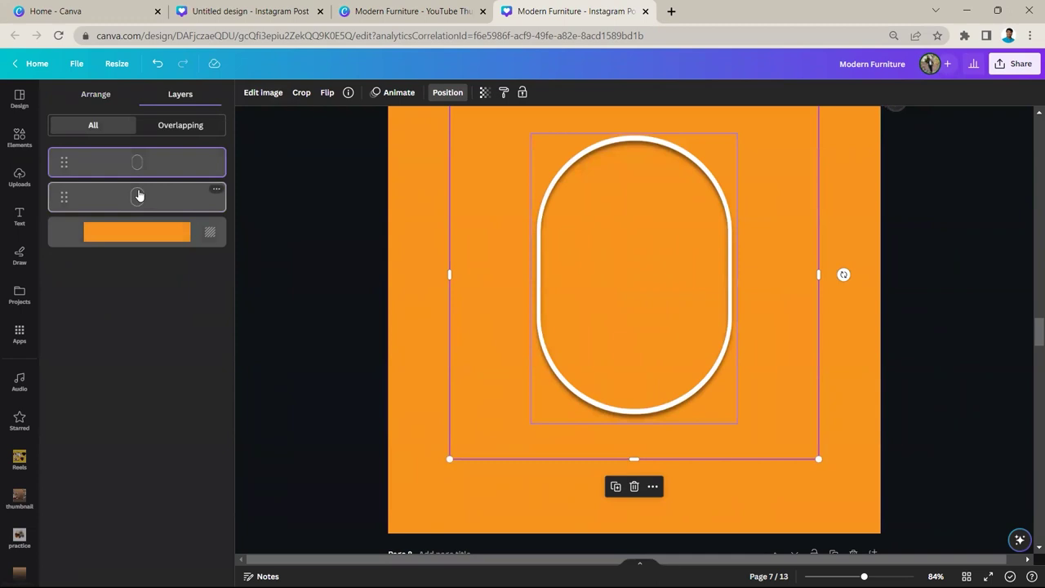
left_click(137, 196)
left_click_drag(638, 420, 643, 282)
left_click(397, 360)
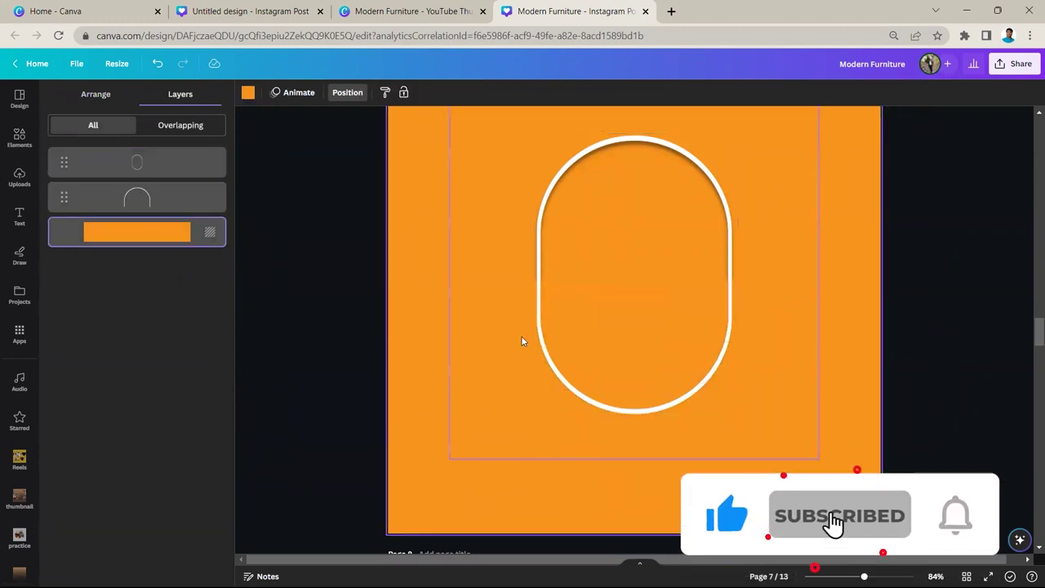
scroll(521, 336, "up", 5)
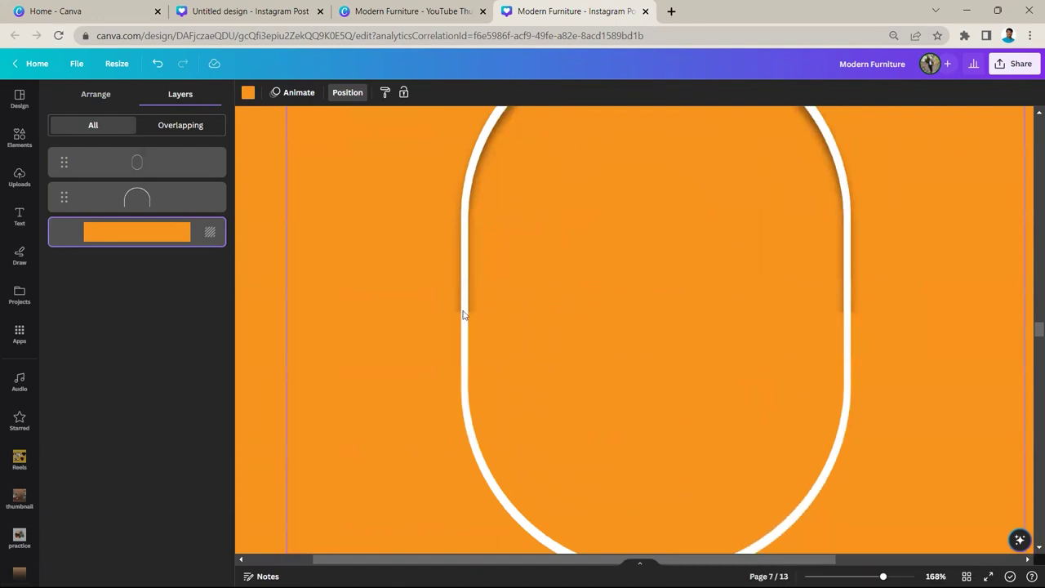
scroll(475, 303, "down", 2)
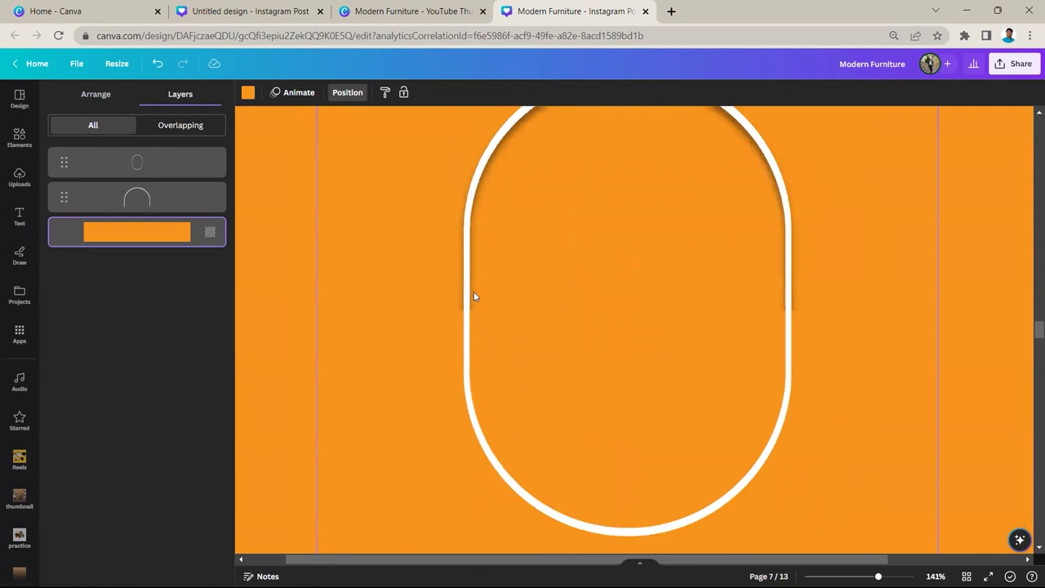
scroll(471, 318, "down", 3)
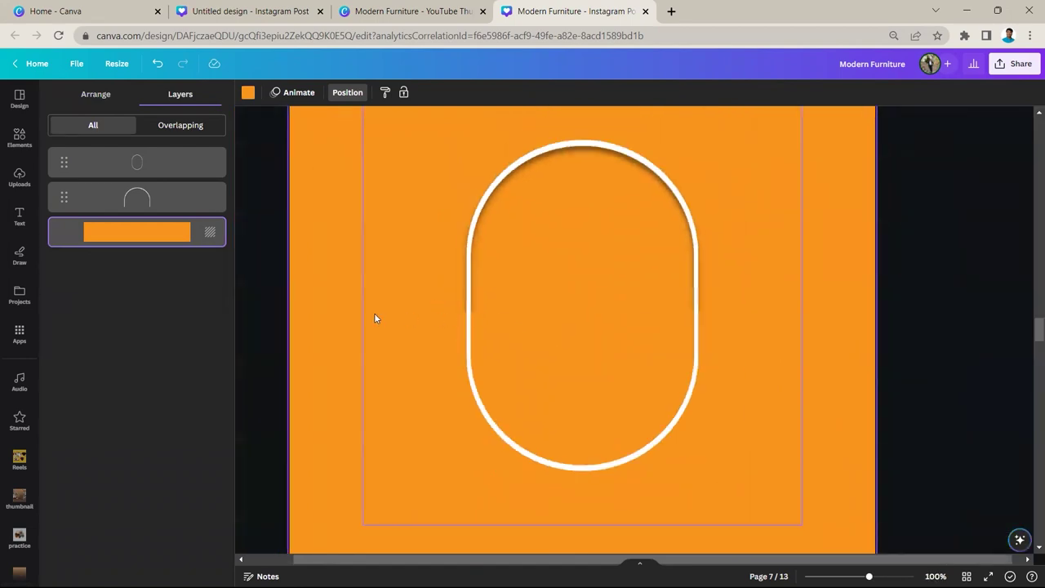
left_click(441, 334)
scroll(457, 337, "down", 2)
left_click(469, 330)
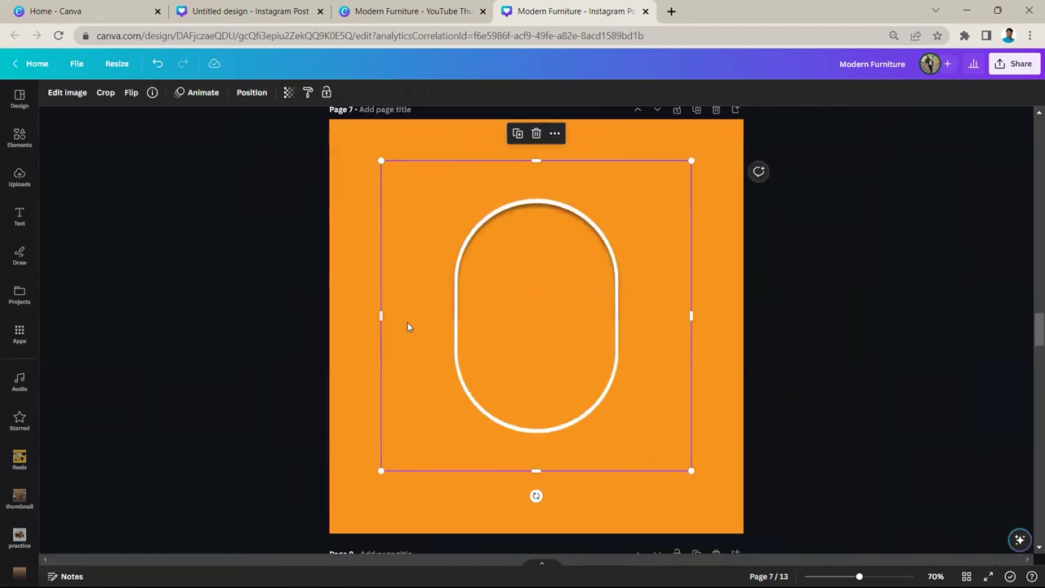
left_click(366, 323)
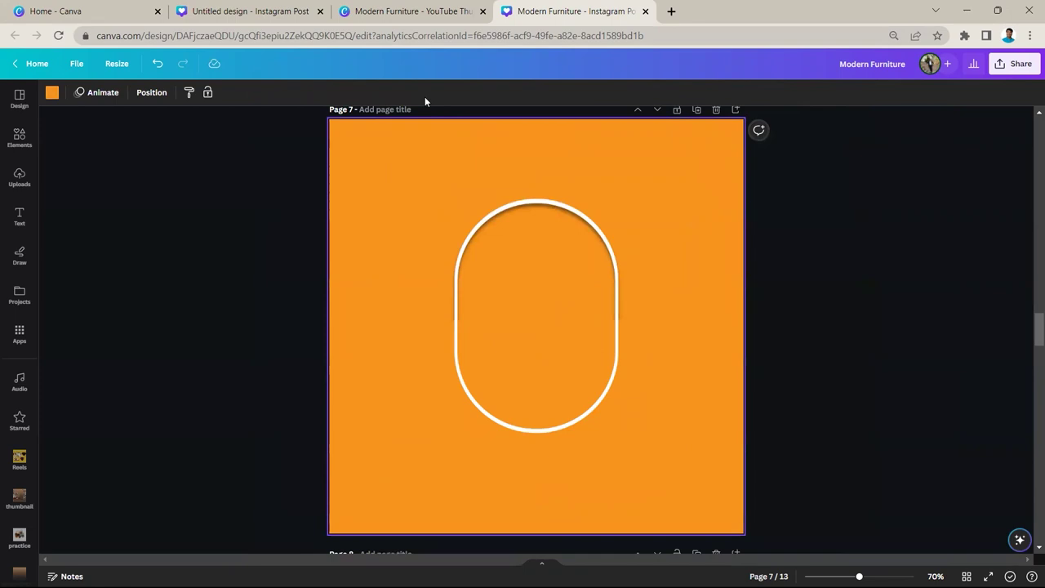
Step: Copy the pill-shaped photo frame from the assets design onto page 7, enlarging and centring it to fit the white outline
left_click(412, 11)
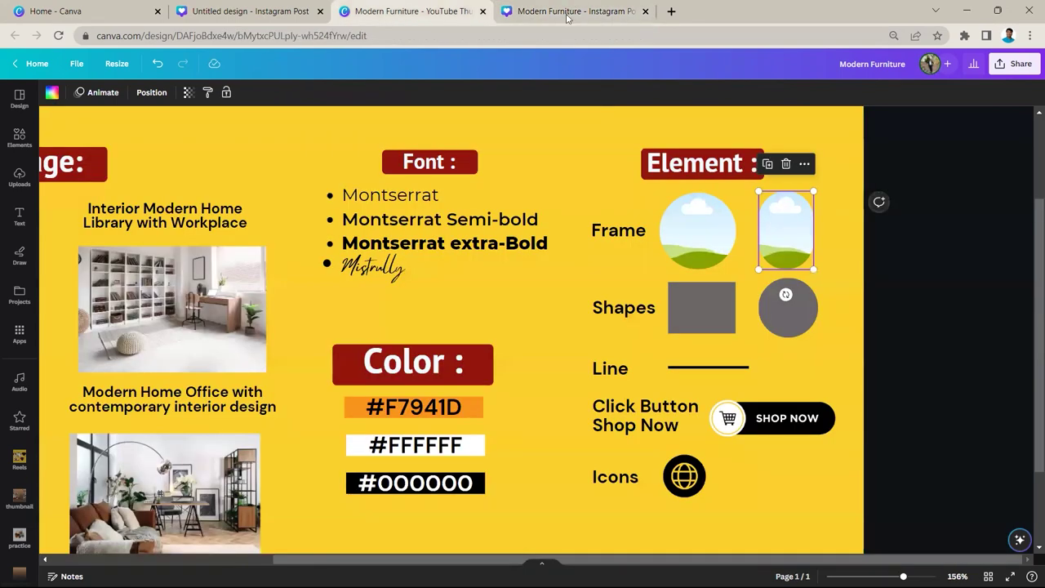
key("ctrl+c")
key("ctrl+Page_Down")
key("ctrl+v")
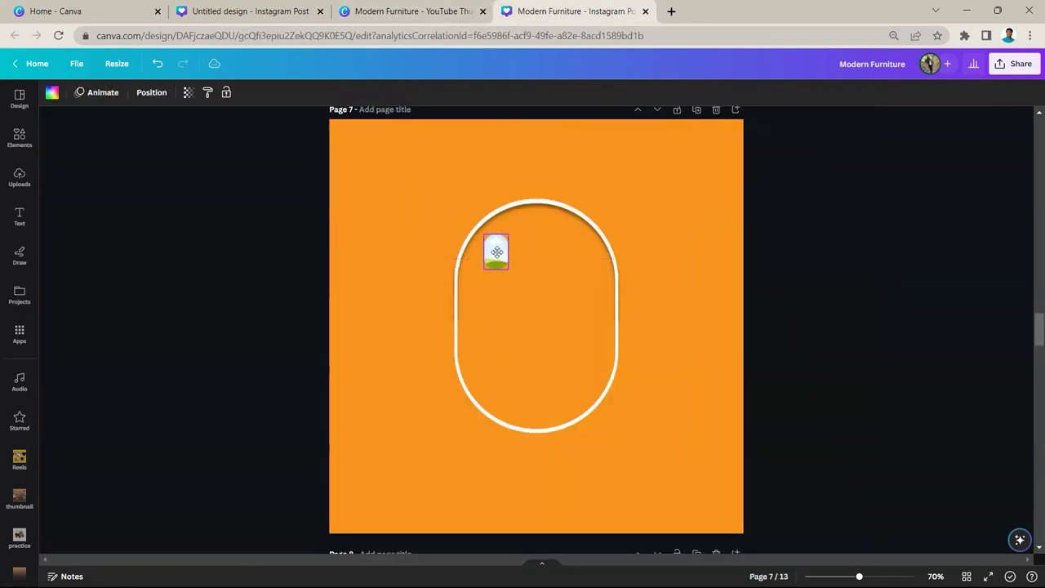
left_click_drag(508, 269, 641, 408)
left_click_drag(602, 352, 577, 363)
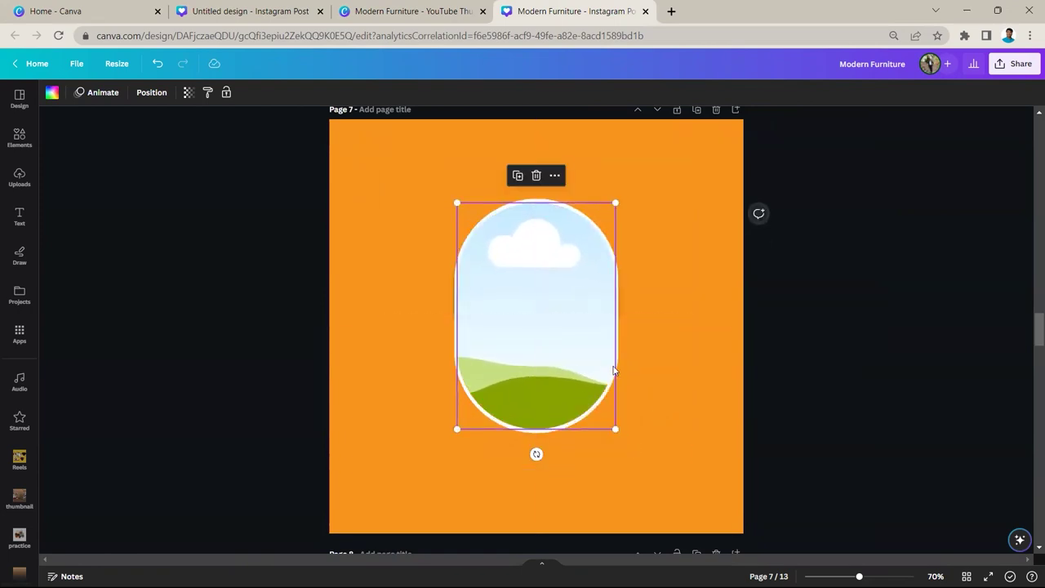
Step: Send the pill-shaped photo frame to the back, behind both white outlines
left_click(703, 498)
left_click(582, 315)
right_click(584, 313)
mouse_move(644, 446)
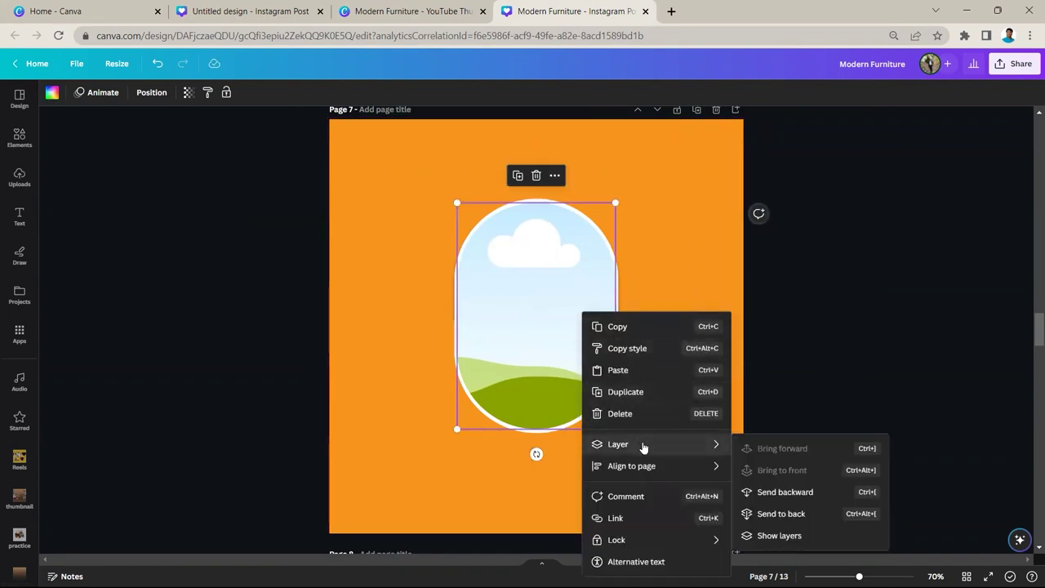
left_click(801, 515)
left_click(686, 380)
Step: Examine the frame's inner shadow up close on page 7 and the pill frames over the circular photo on pages 8 and 9
scroll(684, 381, "up", 4)
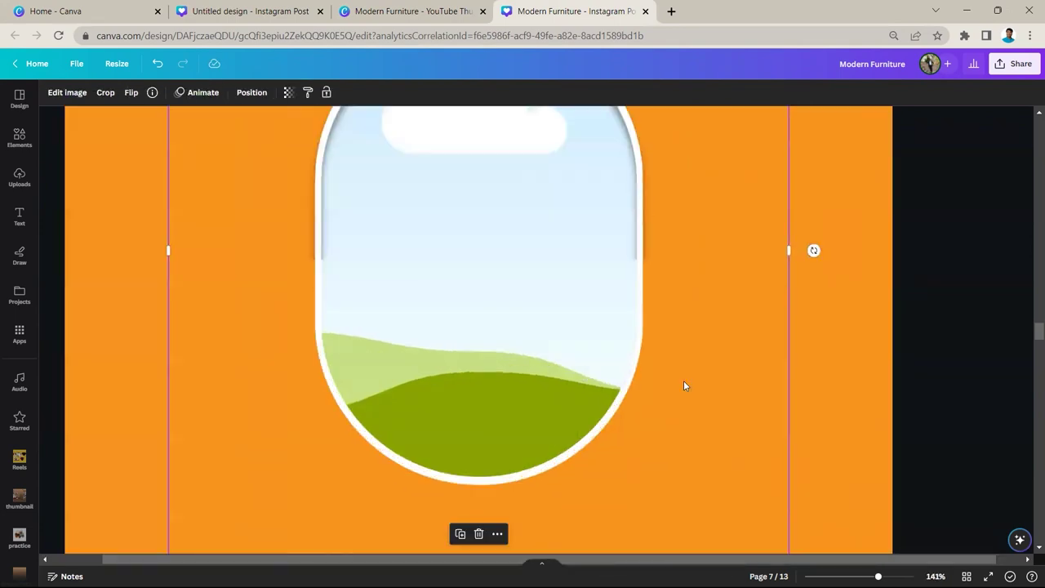
scroll(684, 380, "up", 2)
scroll(541, 352, "up", 3)
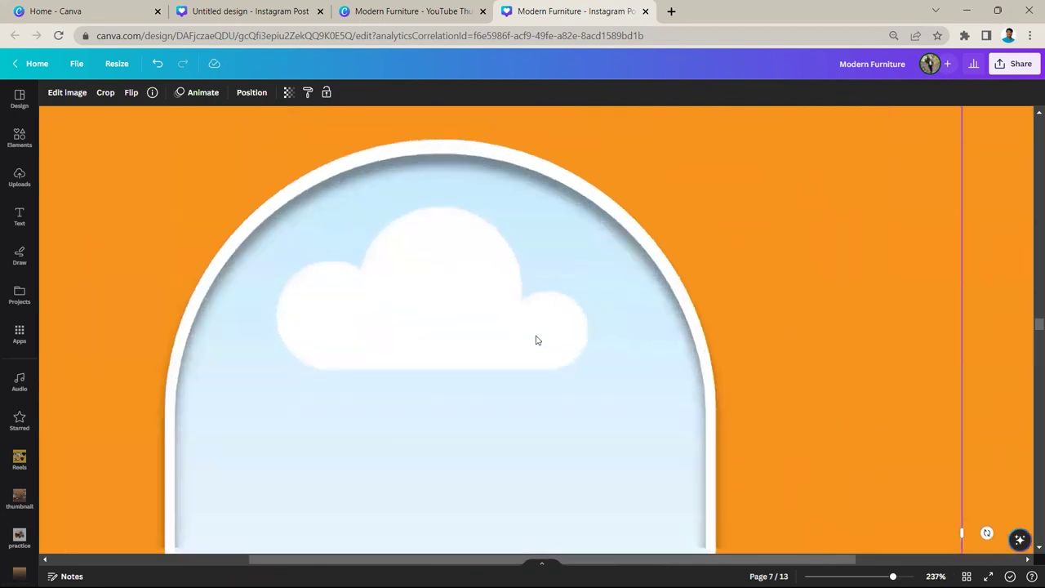
scroll(684, 449, "down", 10)
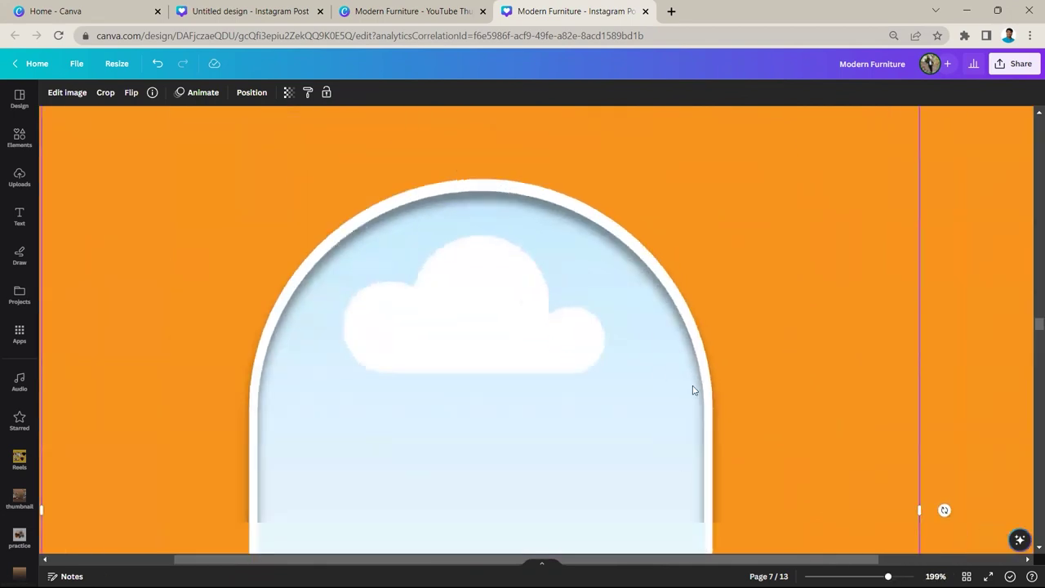
scroll(693, 462, "down", 3)
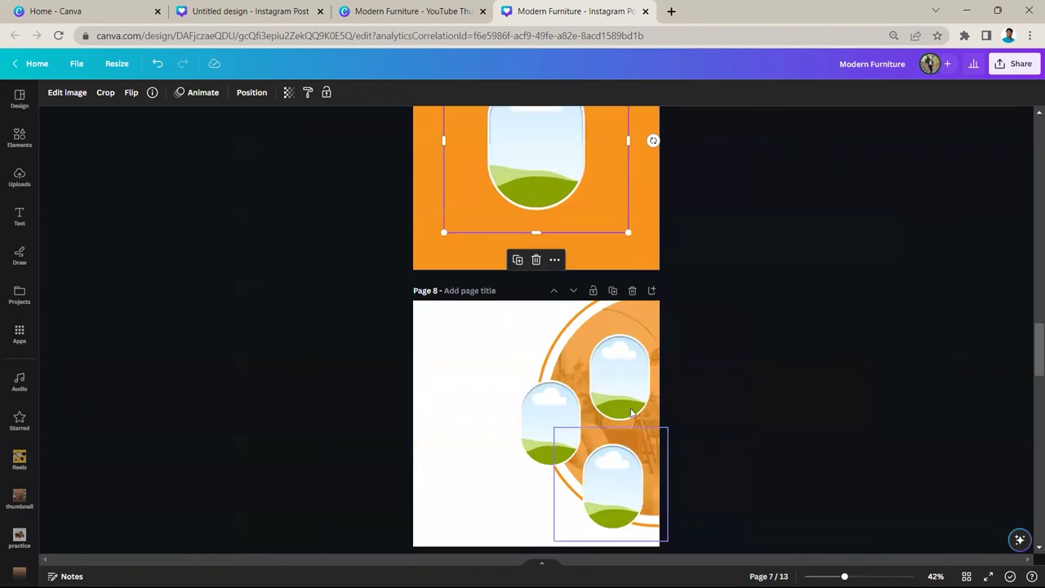
scroll(612, 376, "up", 8)
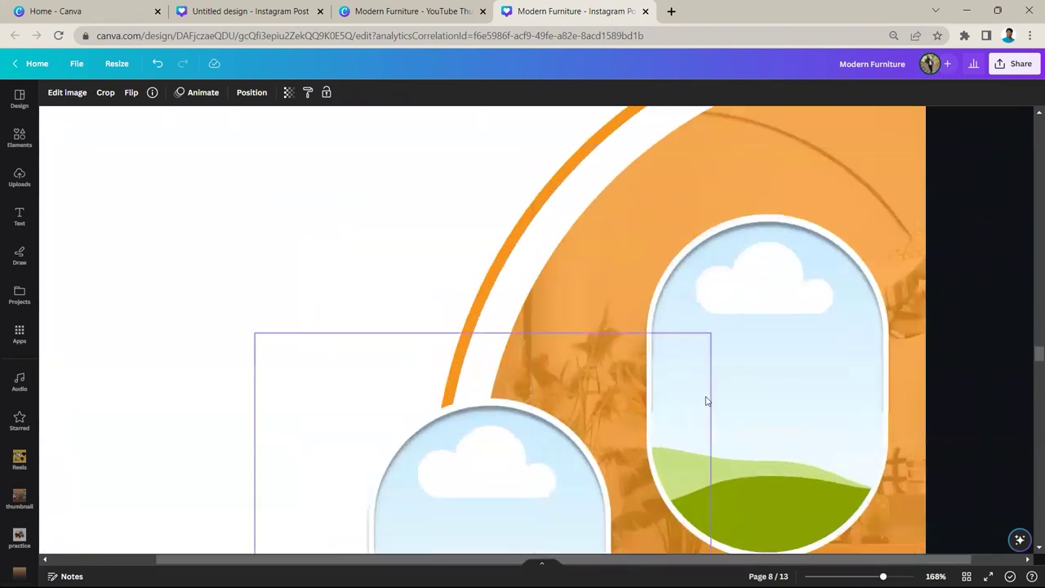
scroll(696, 441, "up", 6)
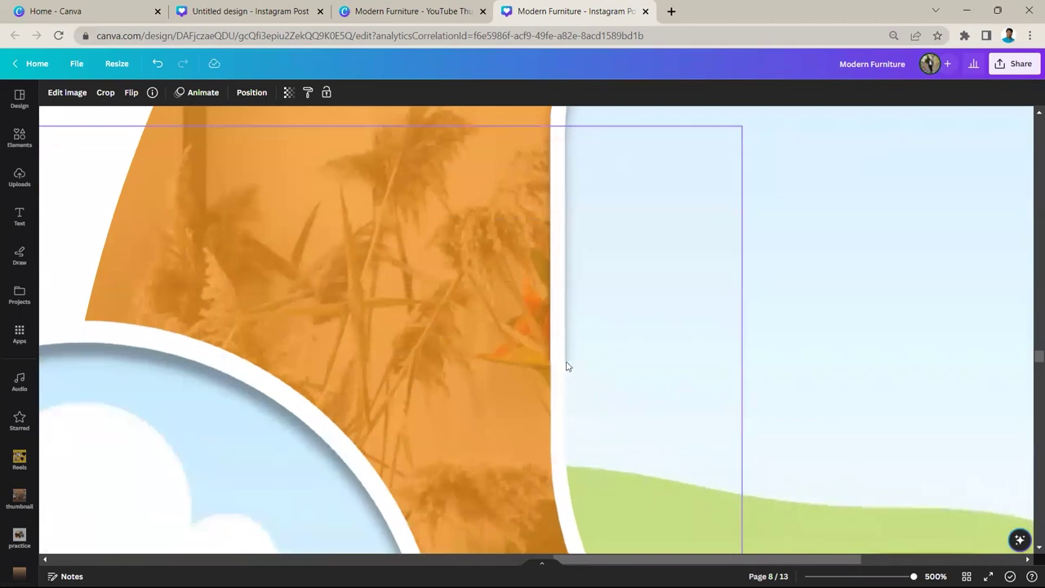
scroll(580, 362, "down", 8)
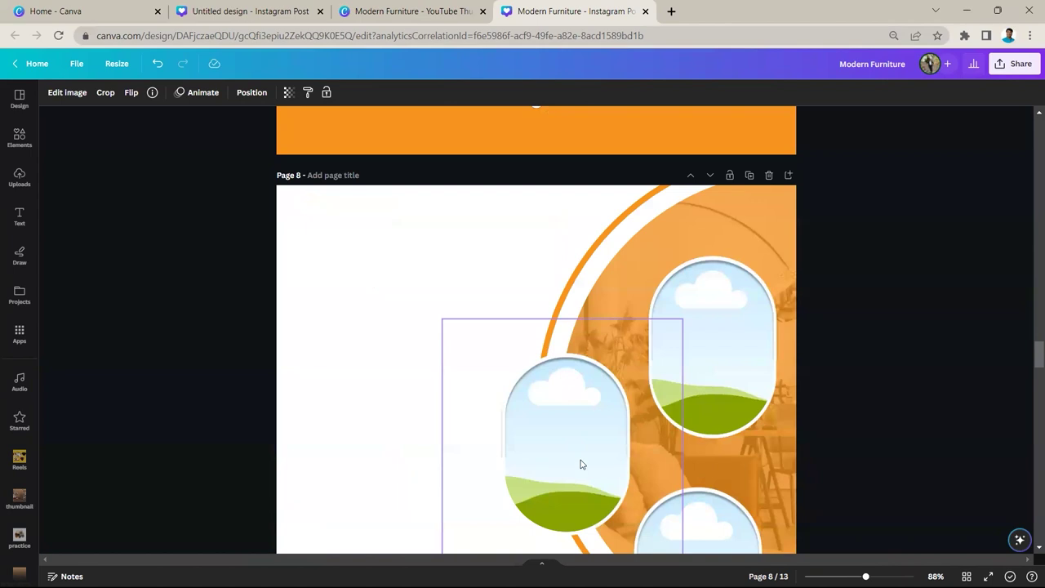
scroll(582, 464, "down", 2)
scroll(617, 446, "down", 3)
scroll(634, 419, "up", 2)
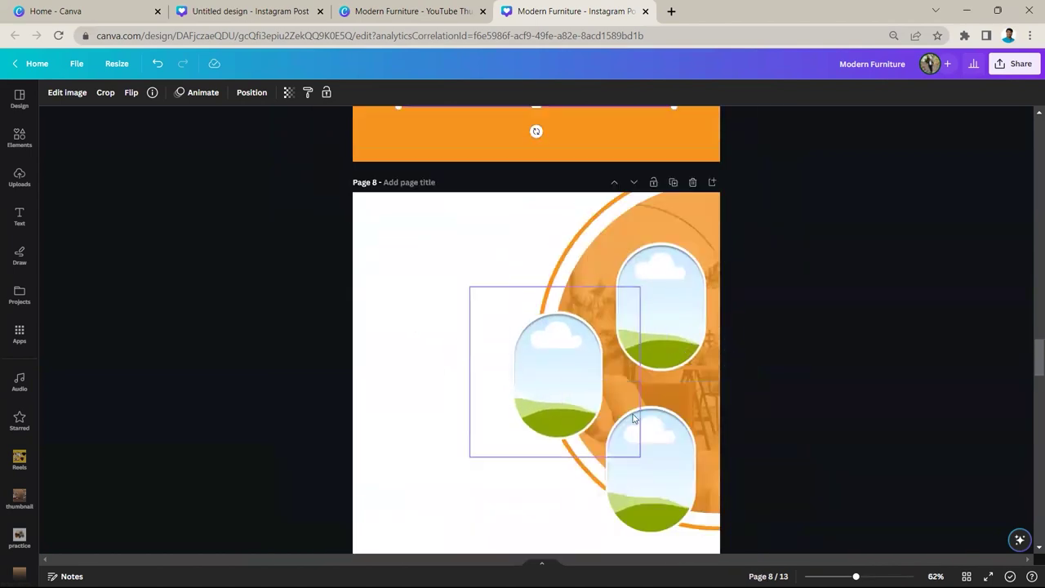
scroll(625, 376, "down", 5)
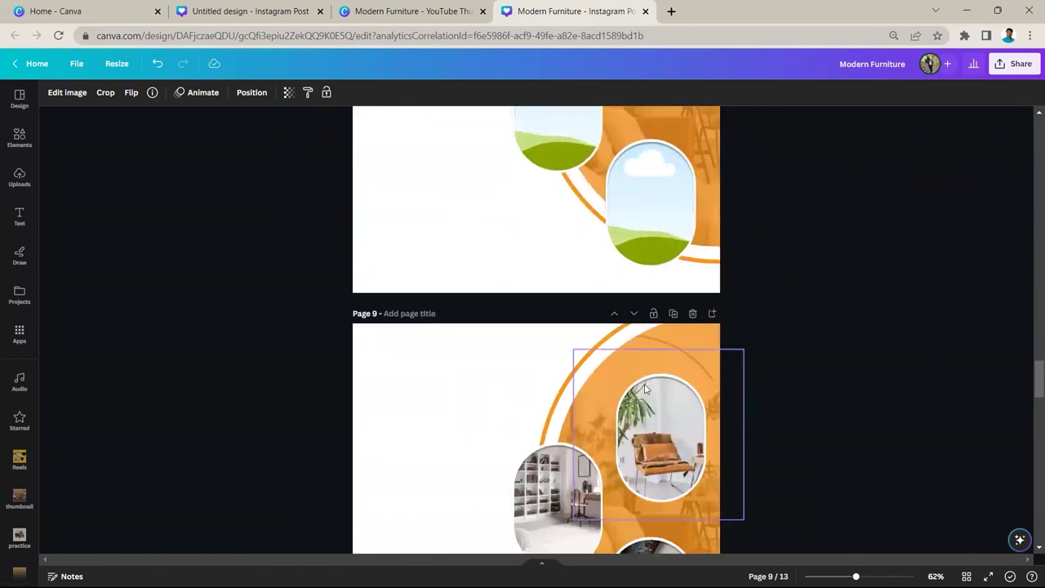
scroll(645, 390, "up", 3)
scroll(665, 351, "up", 6)
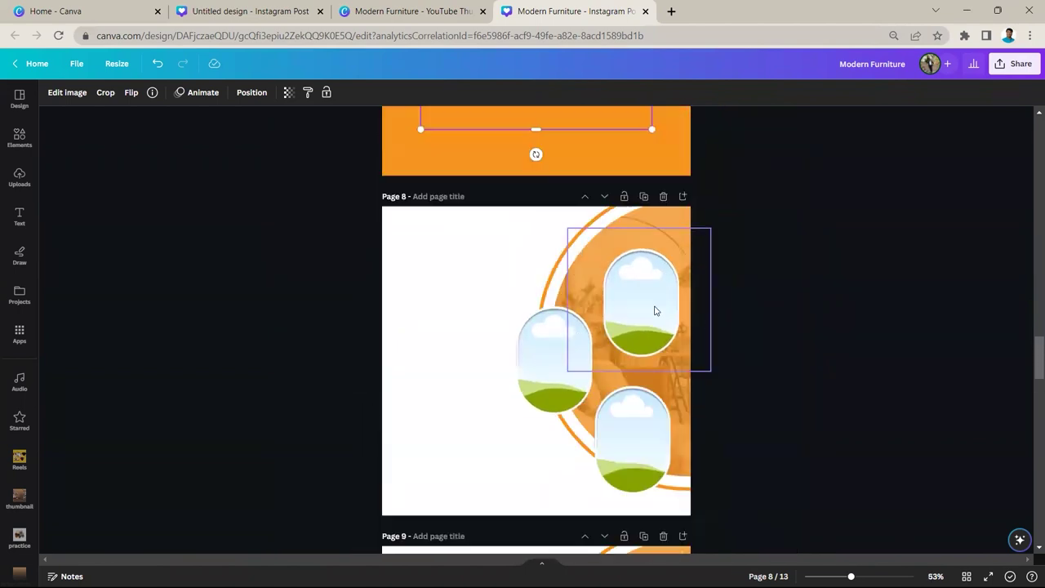
Step: Group the pill photo frame with its two outlines, shrink the group, and place it left of the centre of page 7
left_click_drag(677, 430, 458, 251)
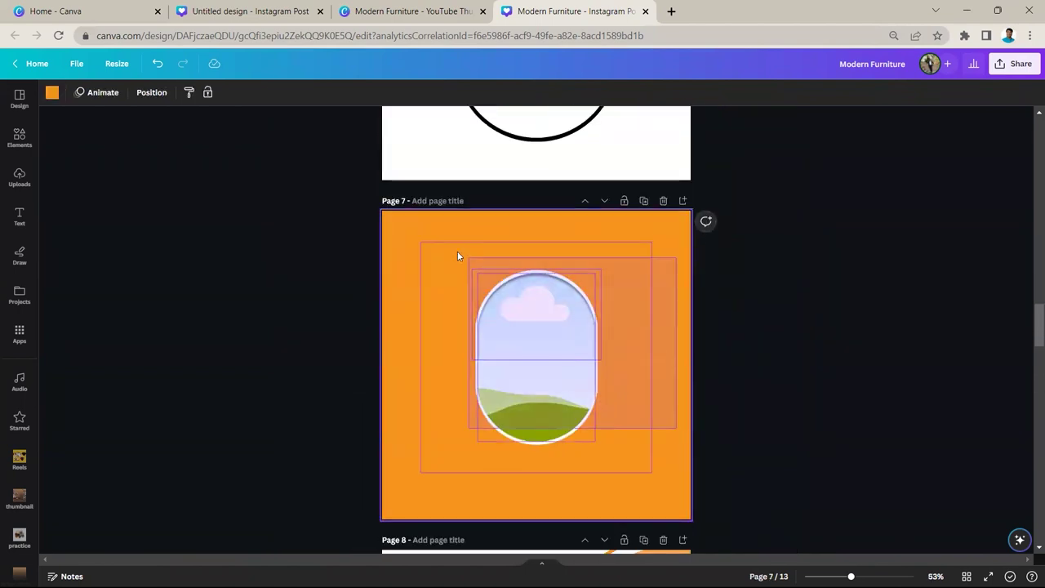
left_click(508, 215)
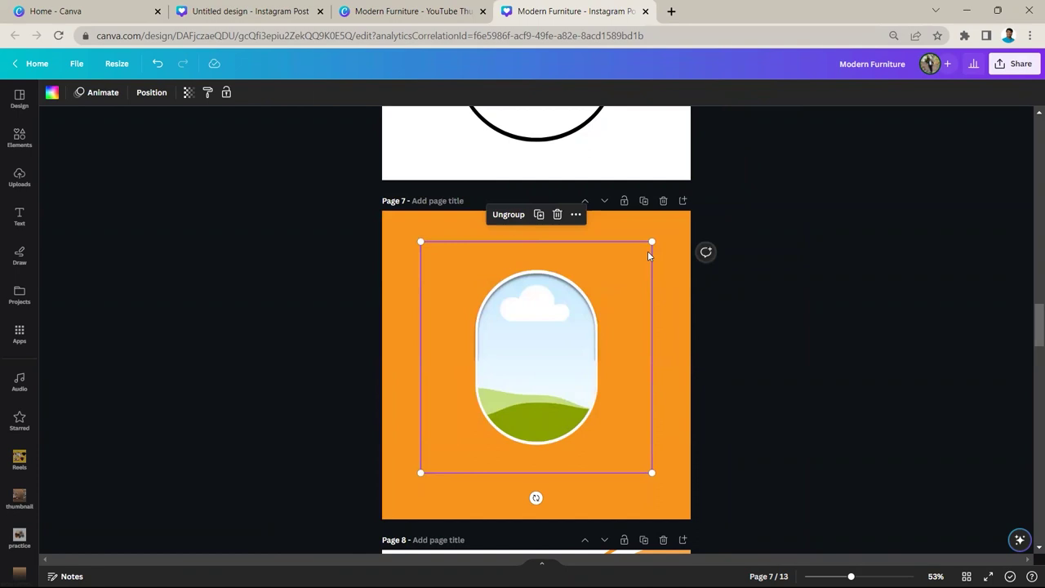
left_click_drag(651, 240, 463, 368)
left_click_drag(455, 450, 455, 387)
left_click(500, 370)
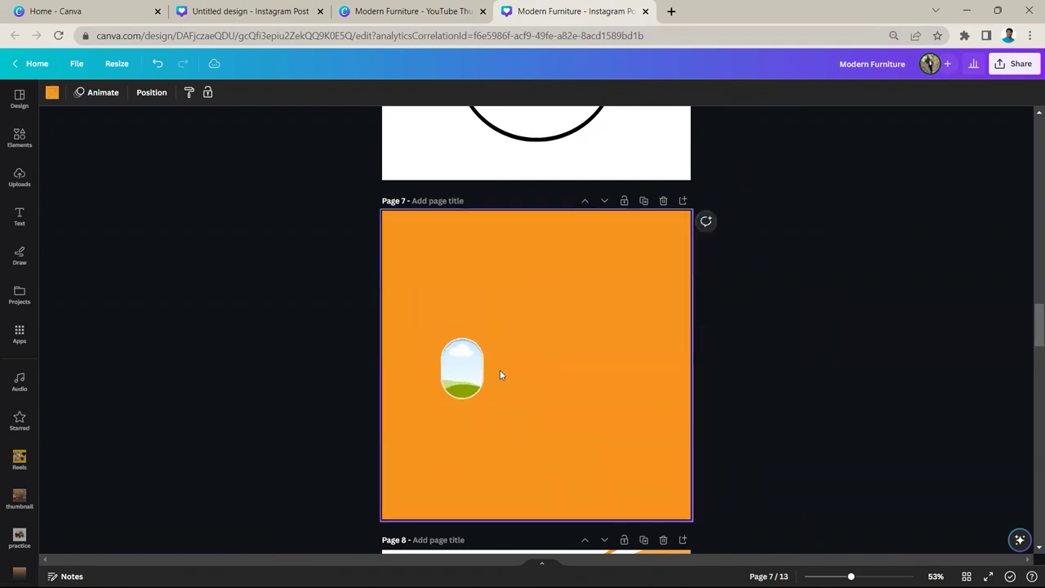
Step: Review the three pill frames arranged around the circle on page 8 and their photo-filled versions on page 9
double_click(450, 333)
scroll(490, 392, "down", 4)
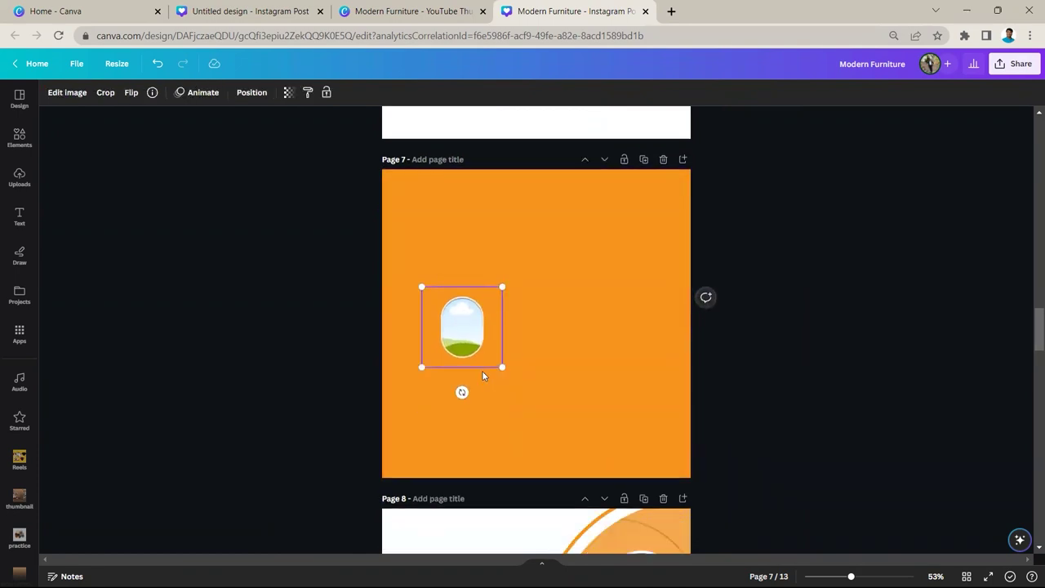
left_click(681, 274)
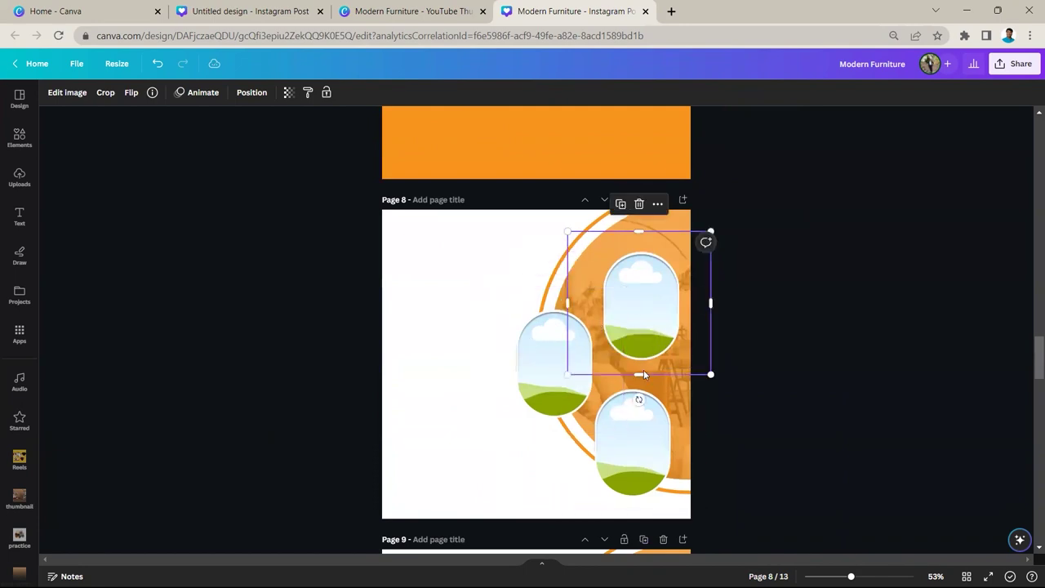
scroll(643, 408, "down", 3)
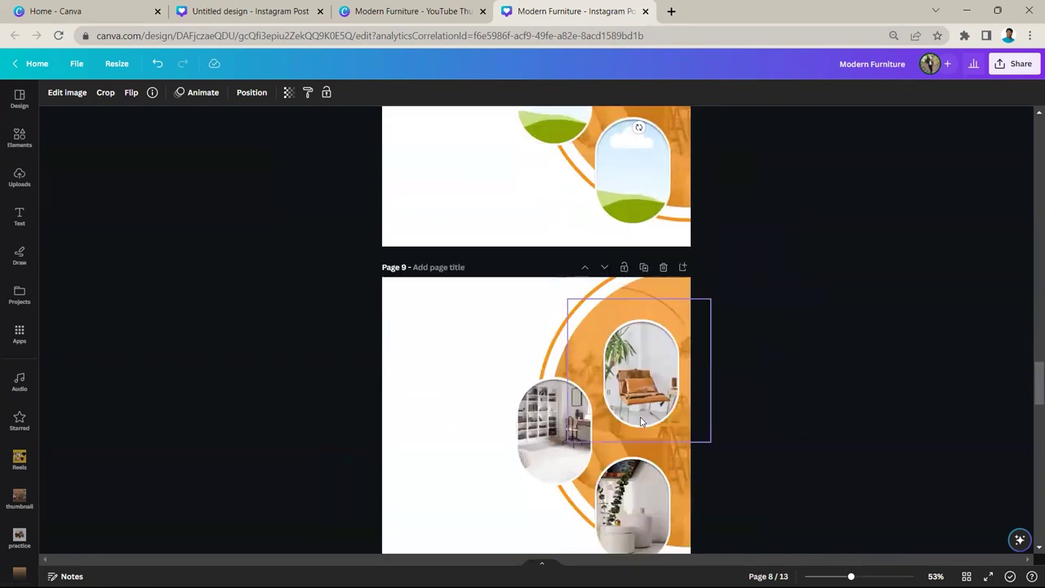
left_click(641, 414)
left_click(530, 441)
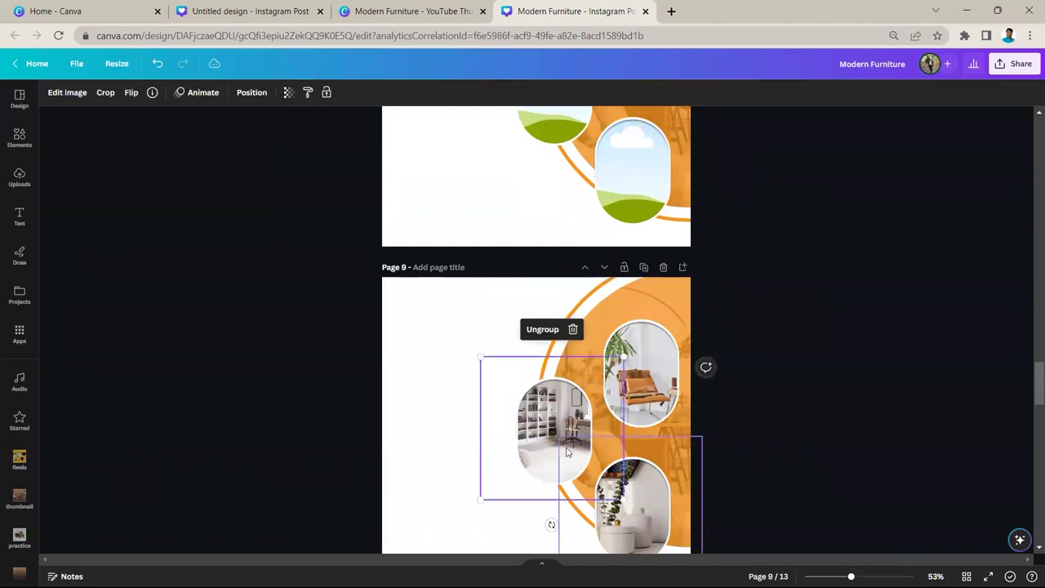
Step: Review the interior photos in the assets design that fill the pill frames, and return to the Instagram post
left_click(384, 7)
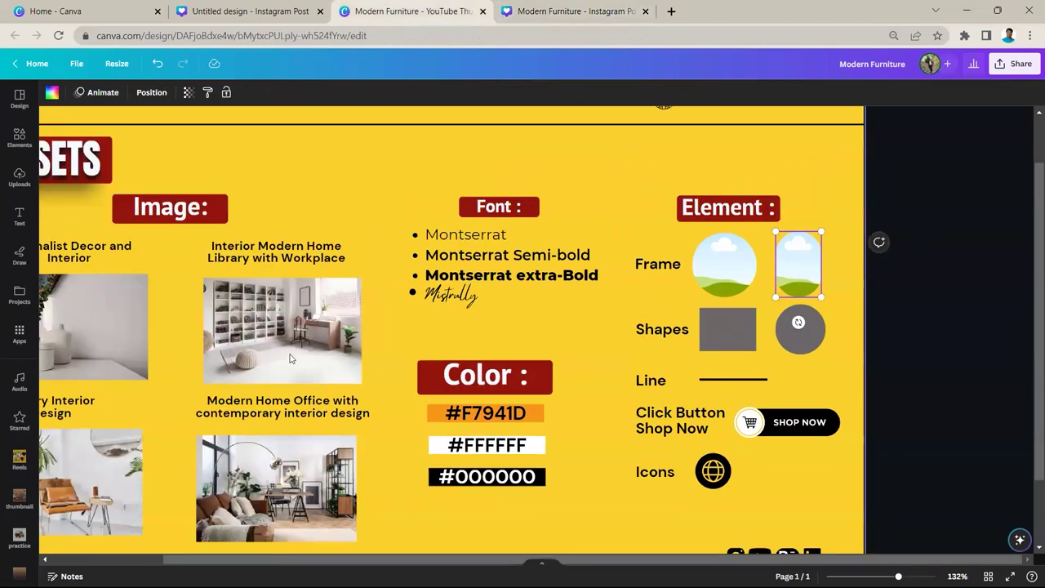
scroll(260, 417, "down", 3)
left_click(288, 311)
left_click(448, 319)
left_click(291, 424)
left_click(261, 316)
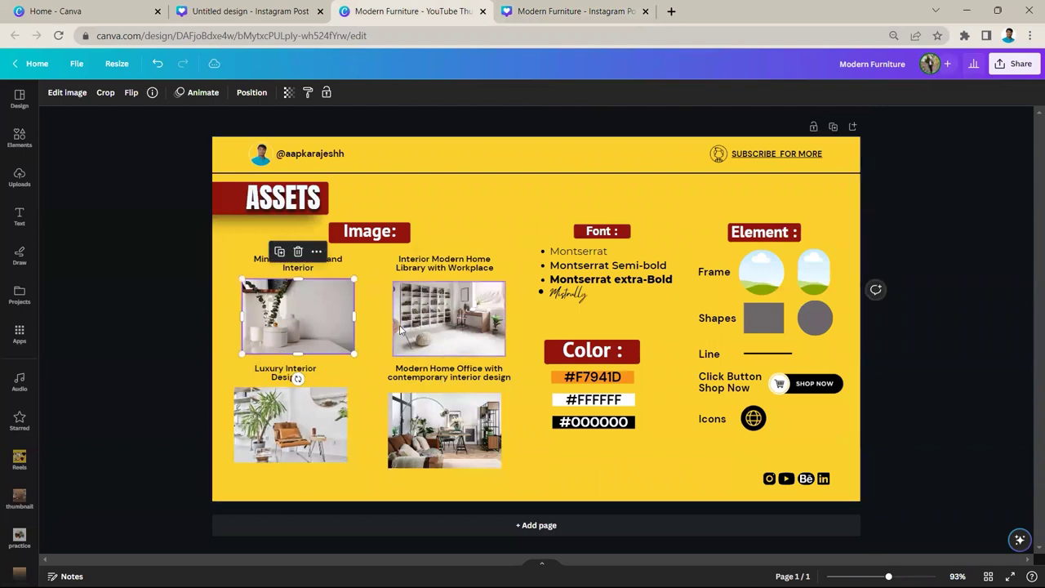
left_click(401, 329)
left_click(570, 11)
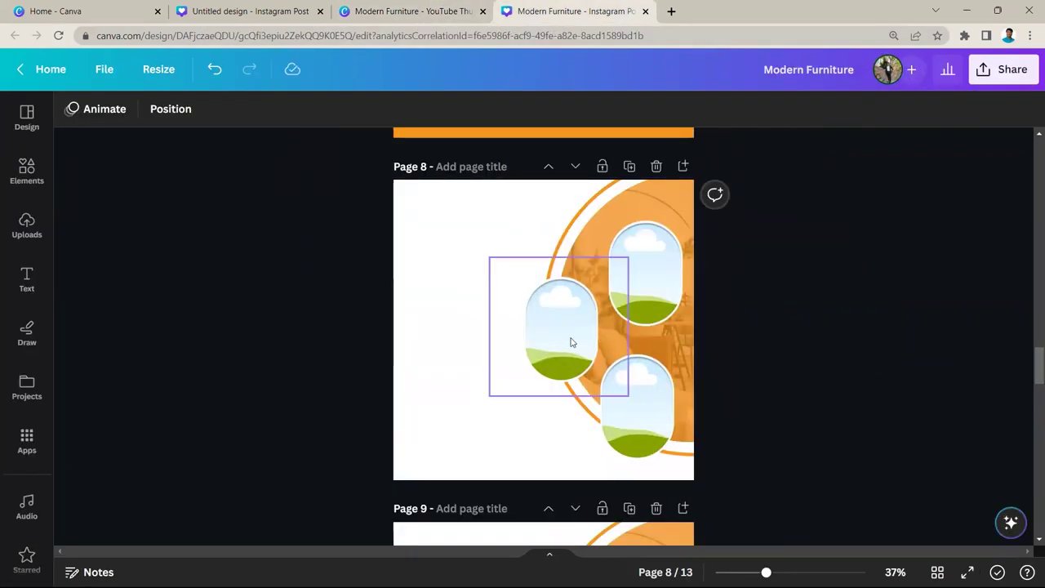
Step: Select the MODERN heading on page 10 to check its font and size
scroll(571, 343, "down", 1)
scroll(571, 343, "down", 4)
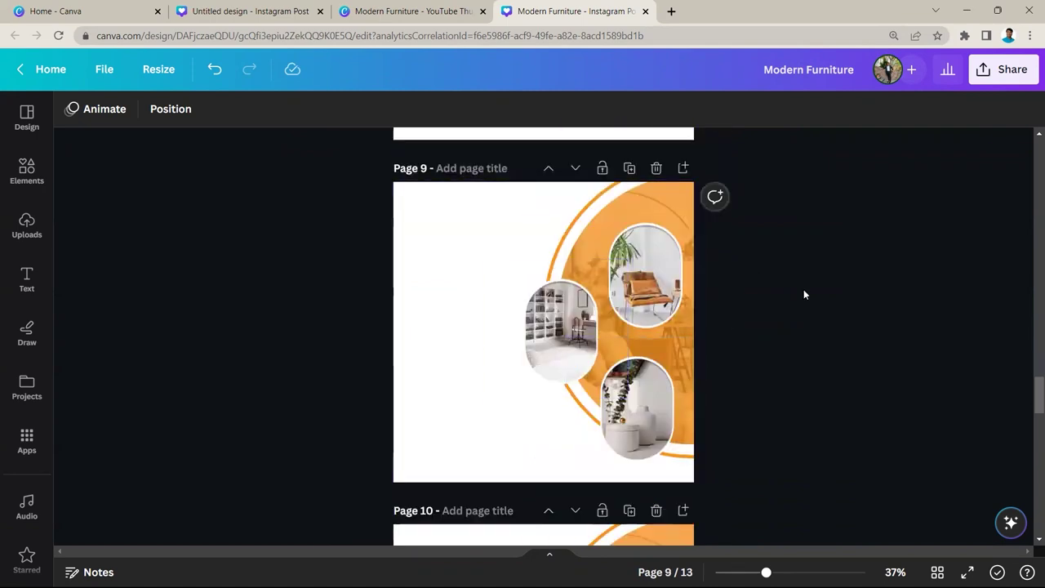
scroll(803, 292, "down", 4)
key("ctrl+plus")
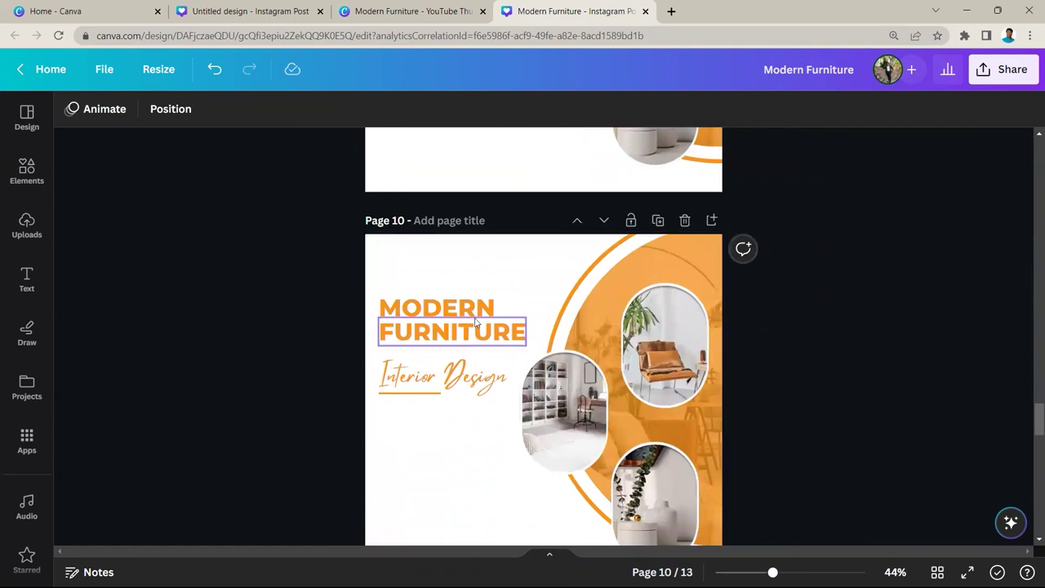
left_click(479, 302)
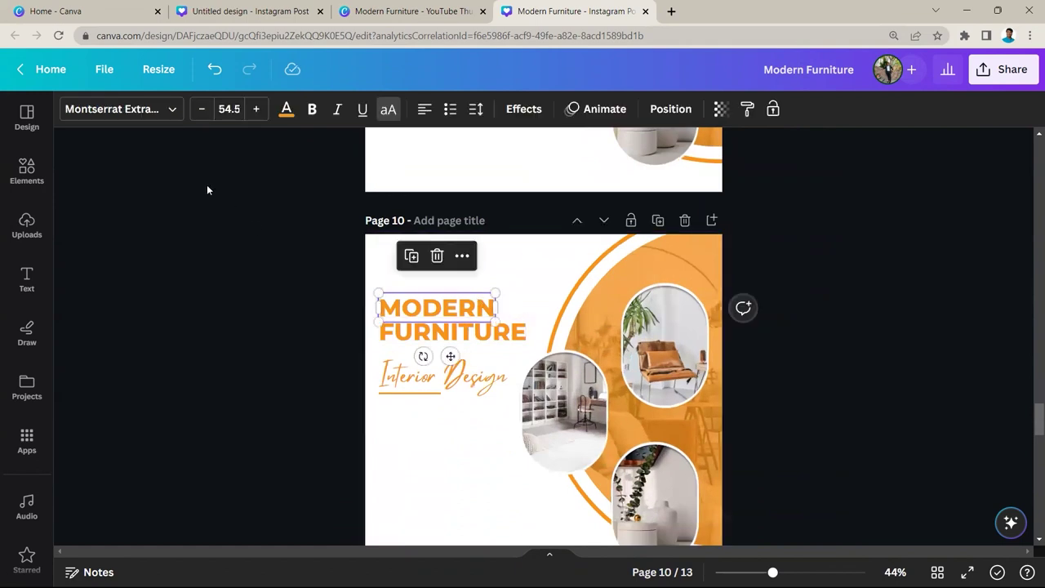
Step: Check the MODERN heading's font in the font list and compare it with the FURNITURE heading on page 10
left_click(139, 112)
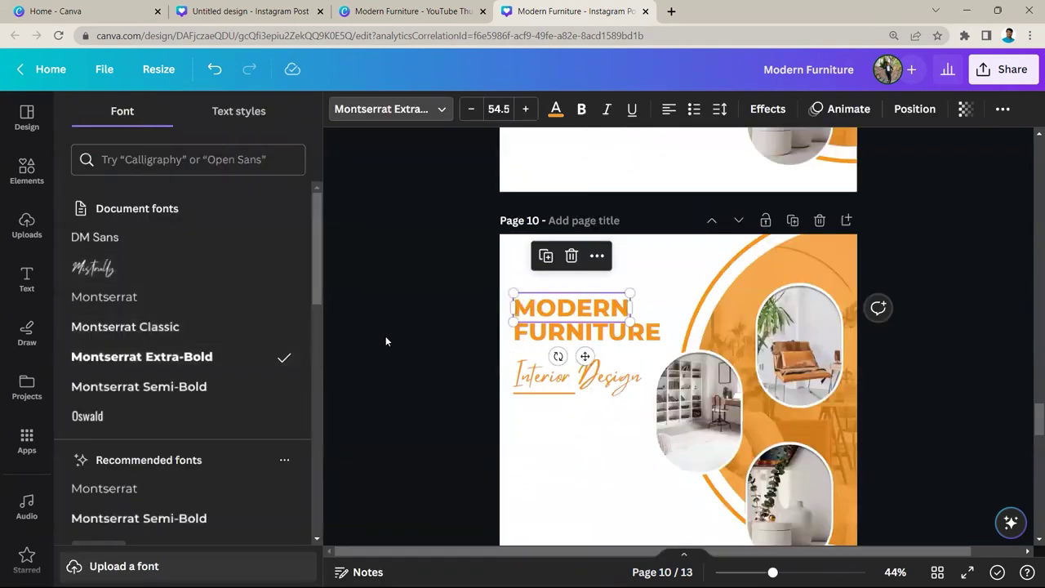
left_click(391, 108)
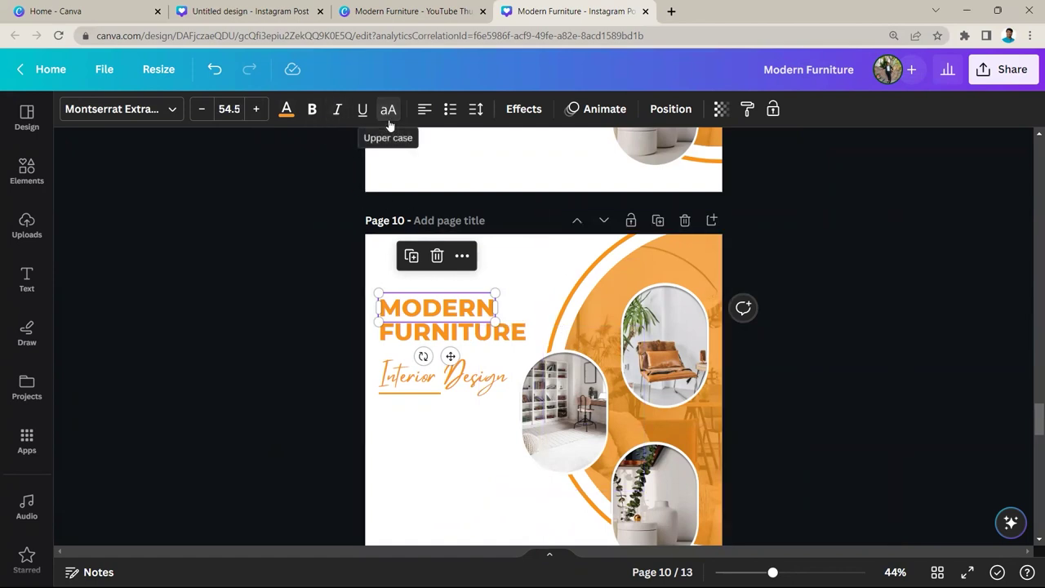
left_click(427, 336)
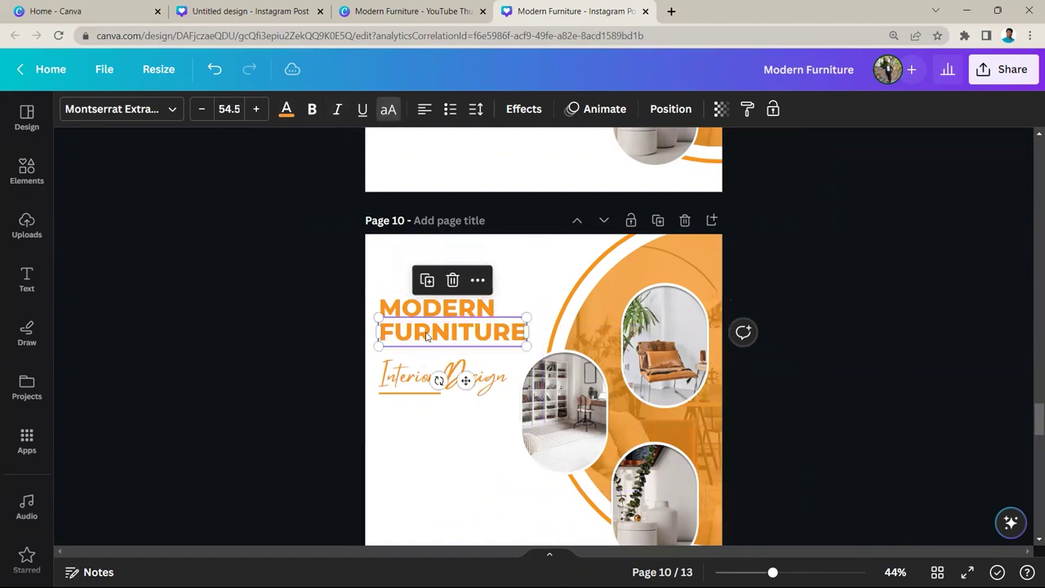
left_click(426, 310)
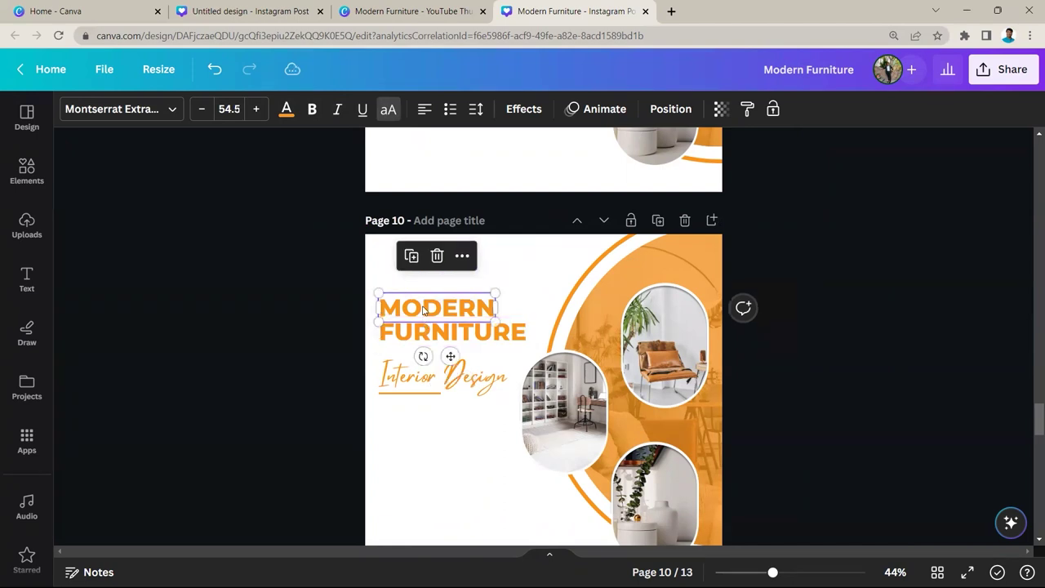
Step: Try duplicating the MODERN heading and placing the copy above the original, and delete the copy
left_click(417, 256)
left_click_drag(458, 318, 467, 270)
left_click(453, 217)
Step: Inspect the separate FURNITURE heading and its placement under MODERN on page 10
left_click(451, 327)
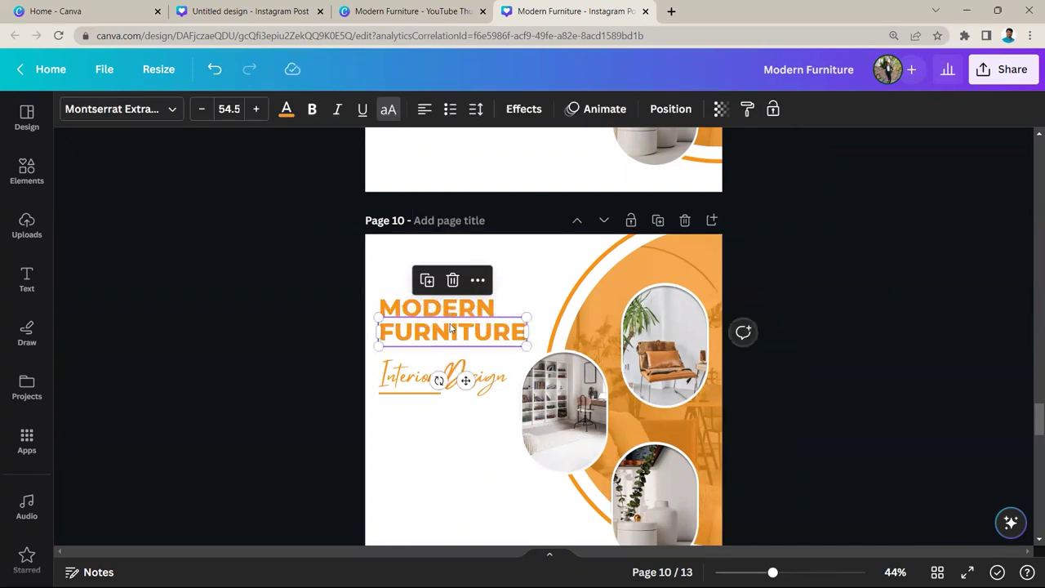
left_click(514, 308)
left_click(496, 329)
left_click(380, 253)
Step: Turn on the rulers and guides for the design
scroll(413, 254, "down", 2, "ctrl")
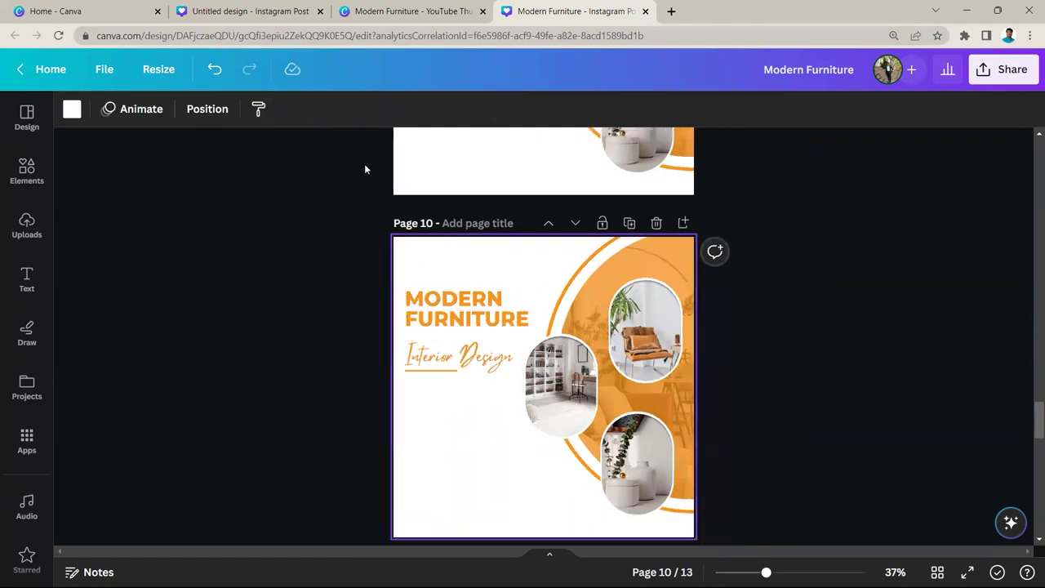
left_click(107, 70)
mouse_move(201, 270)
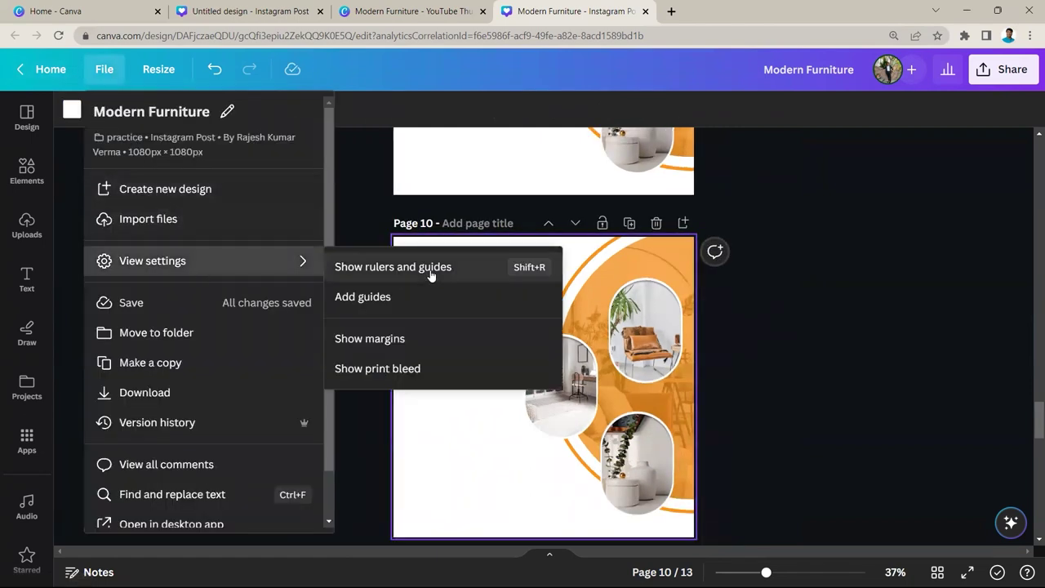
left_click(431, 273)
scroll(414, 338, "up", 2, "ctrl")
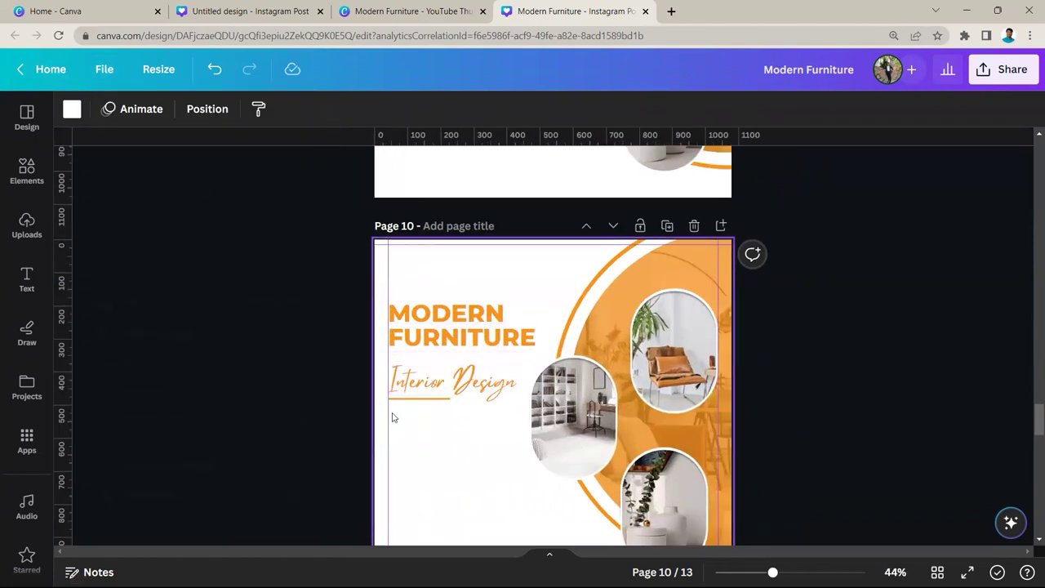
Step: Check the Interior Design subtitle's font, size and alignment compared with the MODERN heading on page 10
left_click(419, 389)
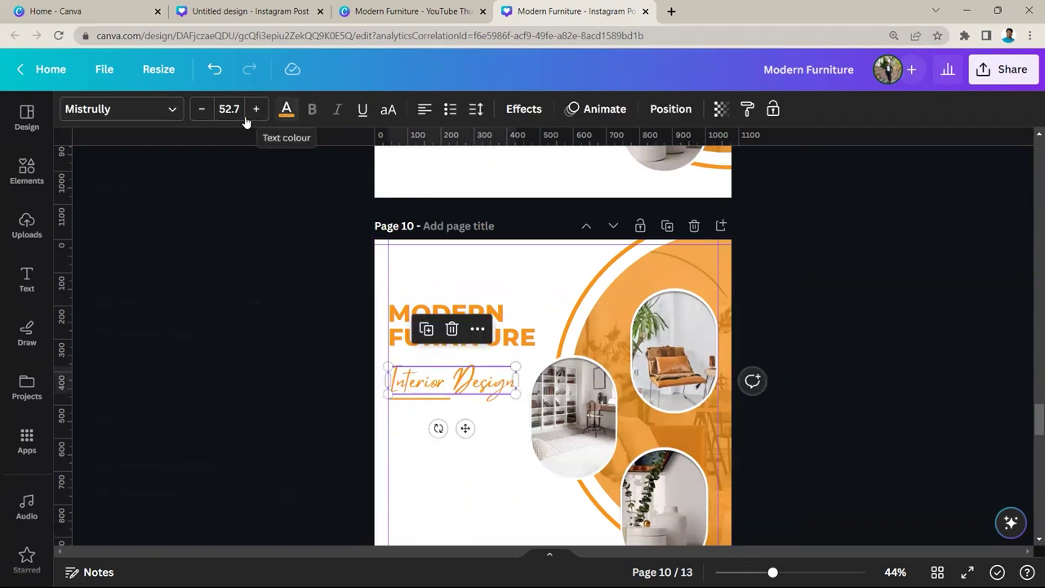
left_click(437, 315)
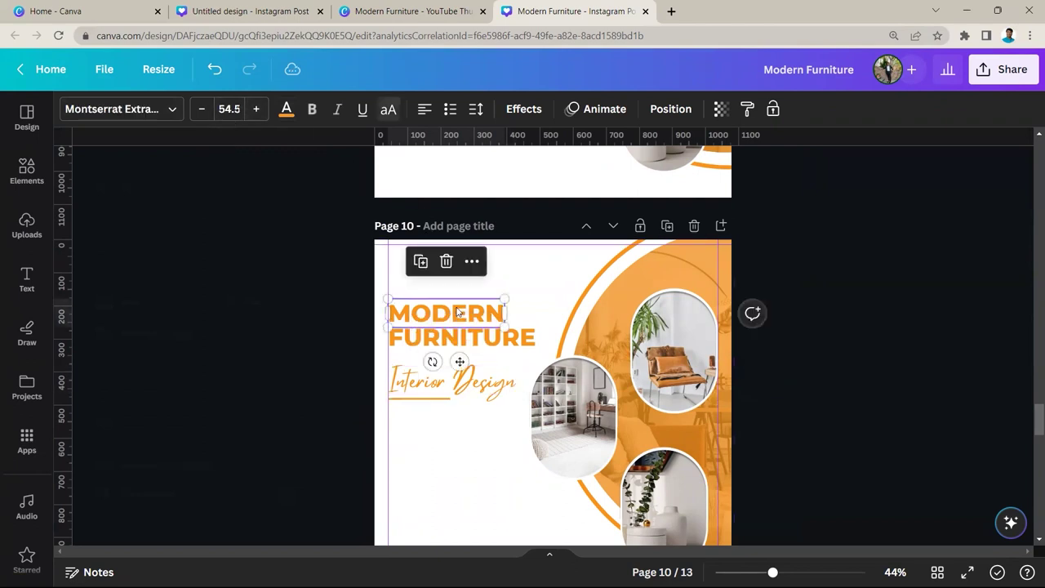
left_click(439, 378)
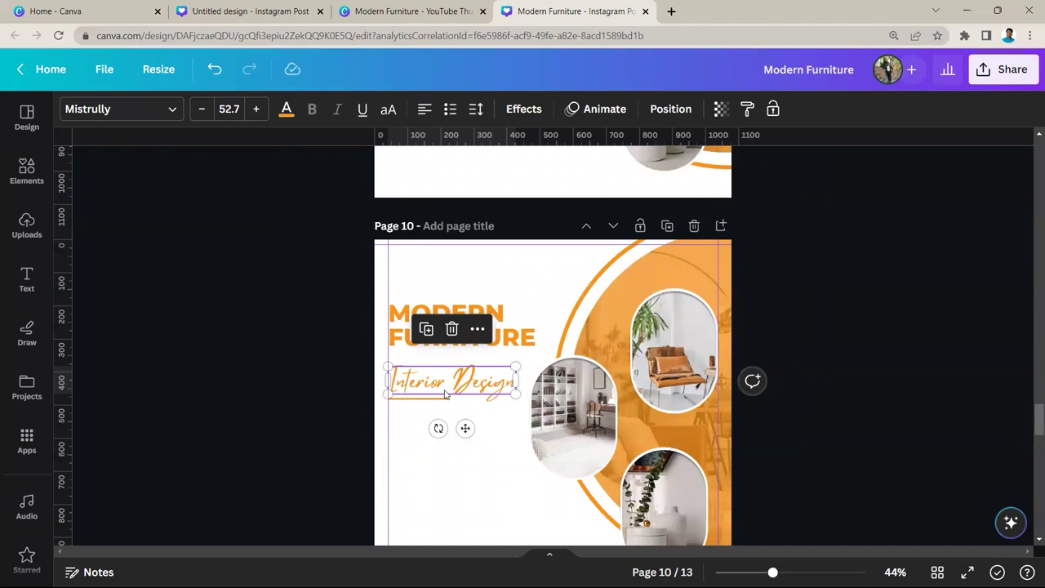
scroll(446, 386, "up", 3)
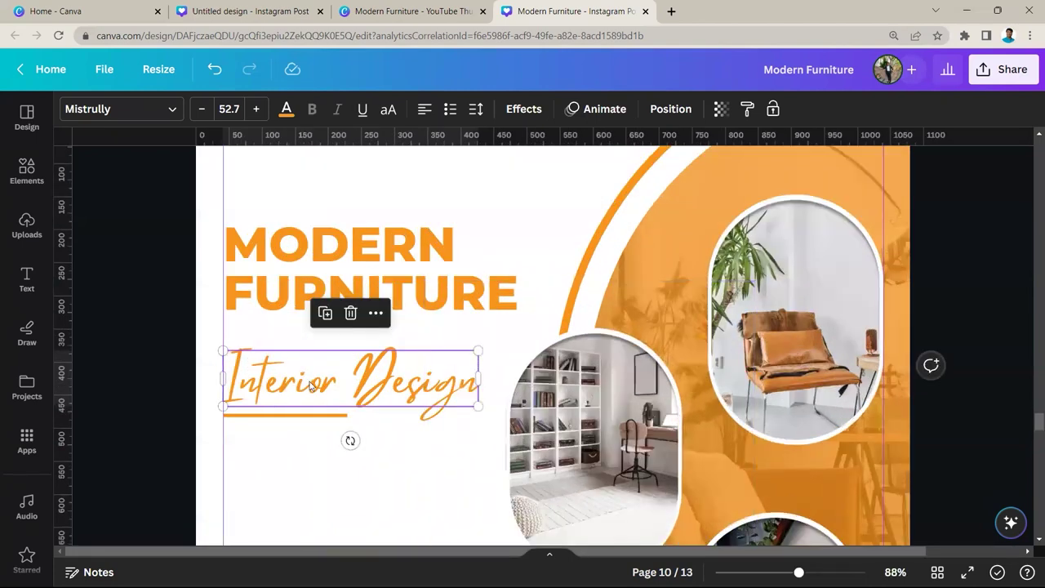
scroll(416, 394, "down", 3)
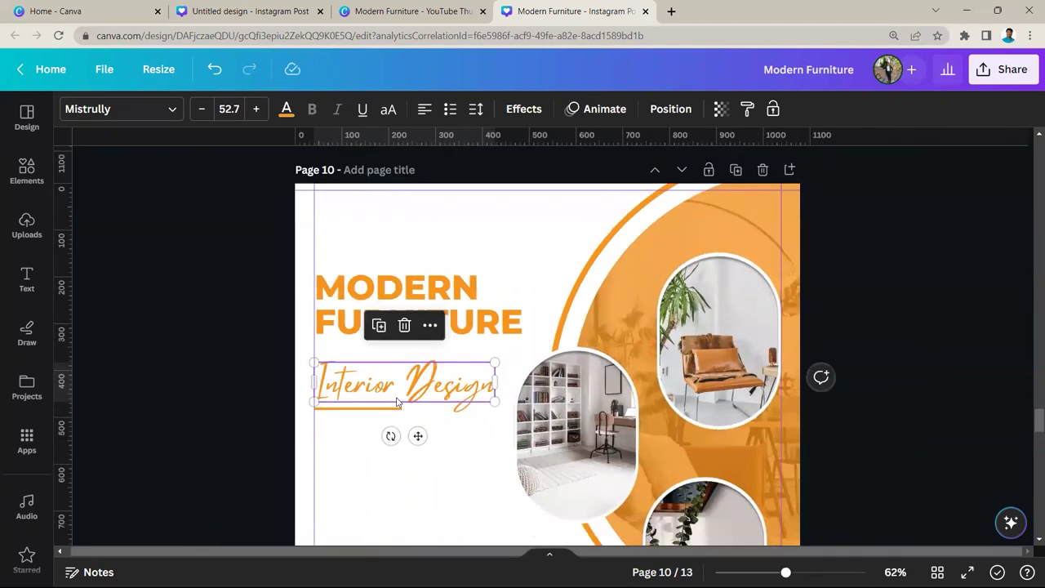
Step: Check the line style and weight of the orange underline beneath the Interior Design subtitle
left_click(402, 405)
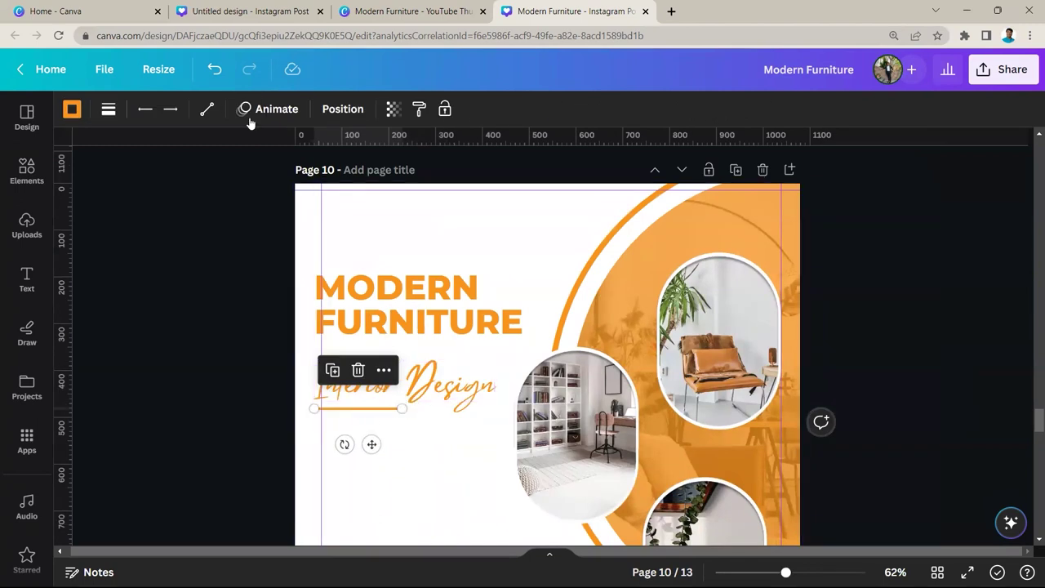
left_click(108, 111)
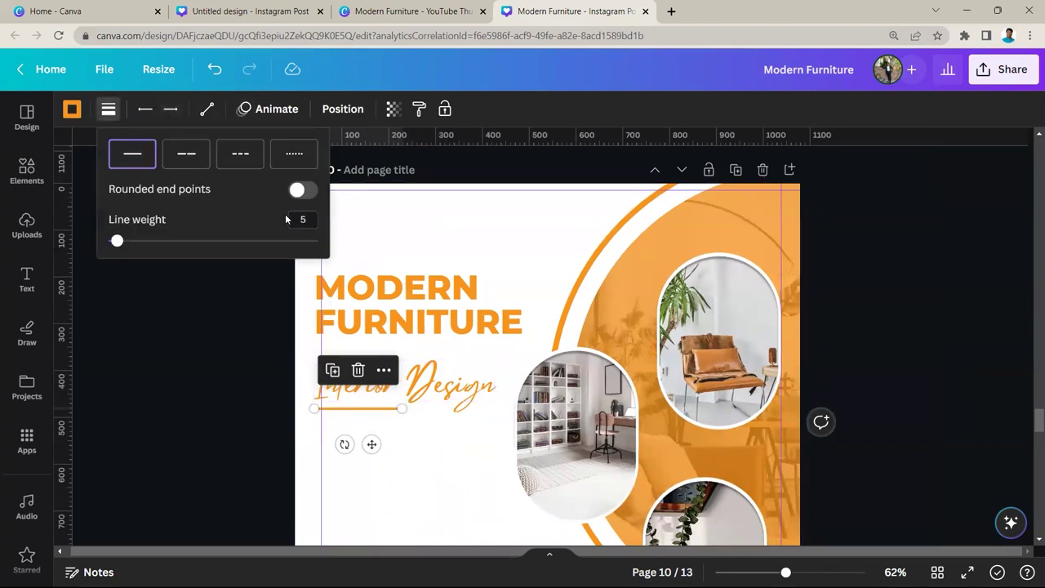
left_click(240, 371)
scroll(338, 436, "down", 3, "ctrl")
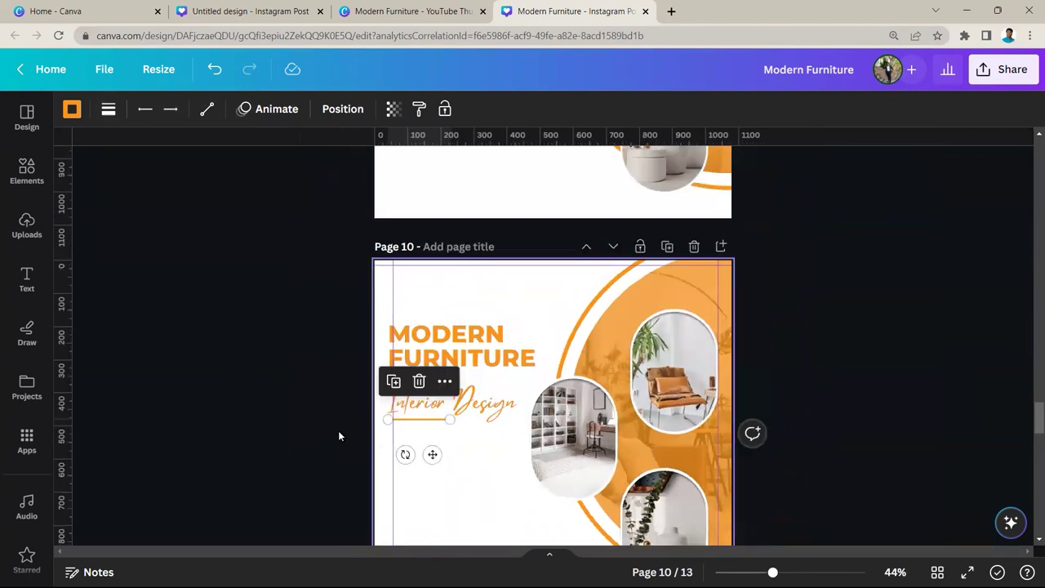
Step: Move the vertical margin guide on page 11 to line up with the starting edge of the heading text
scroll(409, 425, "down", 6)
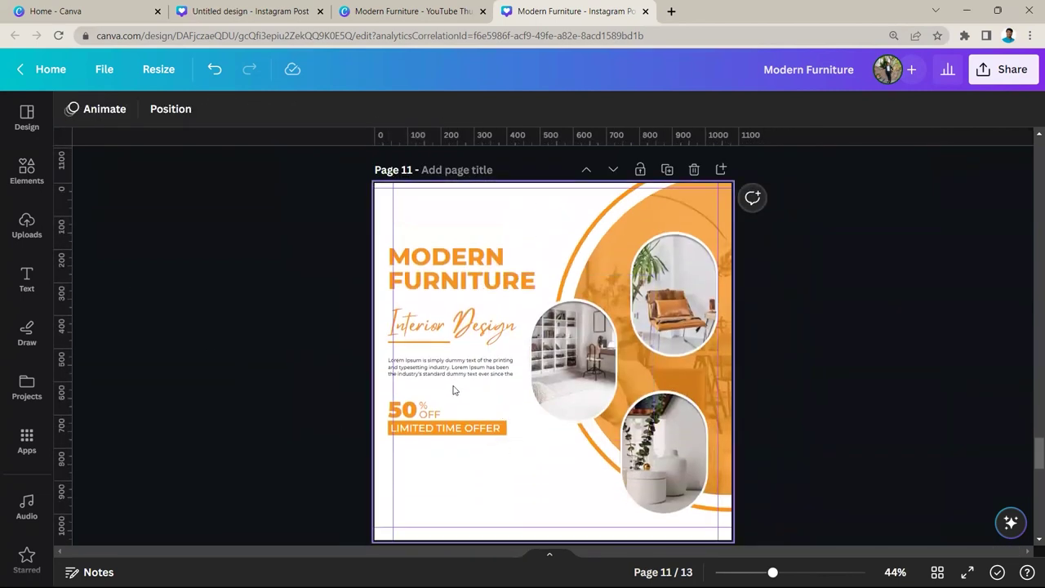
scroll(456, 390, "up", 3, "ctrl")
left_click_drag(325, 421, 320, 420)
Step: Make the Lorem Ipsum paragraph on page 11 bold and check its text colour
left_click(341, 460)
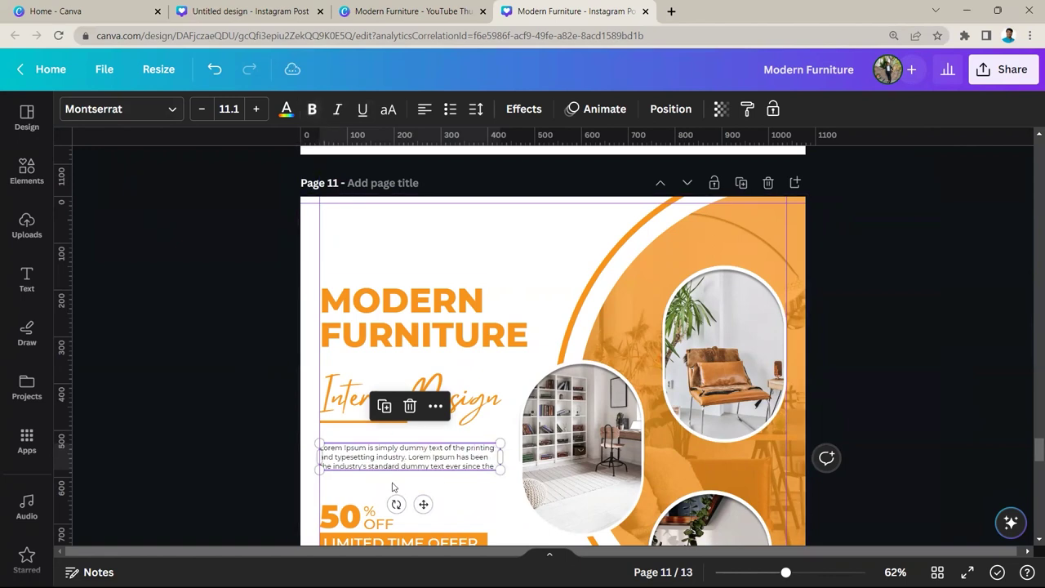
left_click(316, 116)
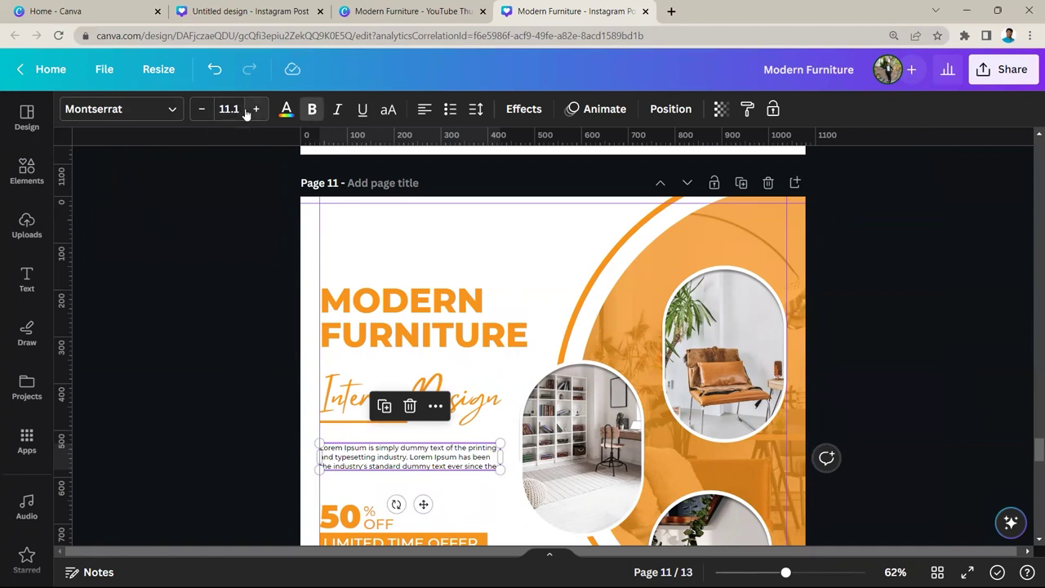
left_click(286, 111)
left_click(87, 200)
left_click(201, 353)
left_click(370, 368)
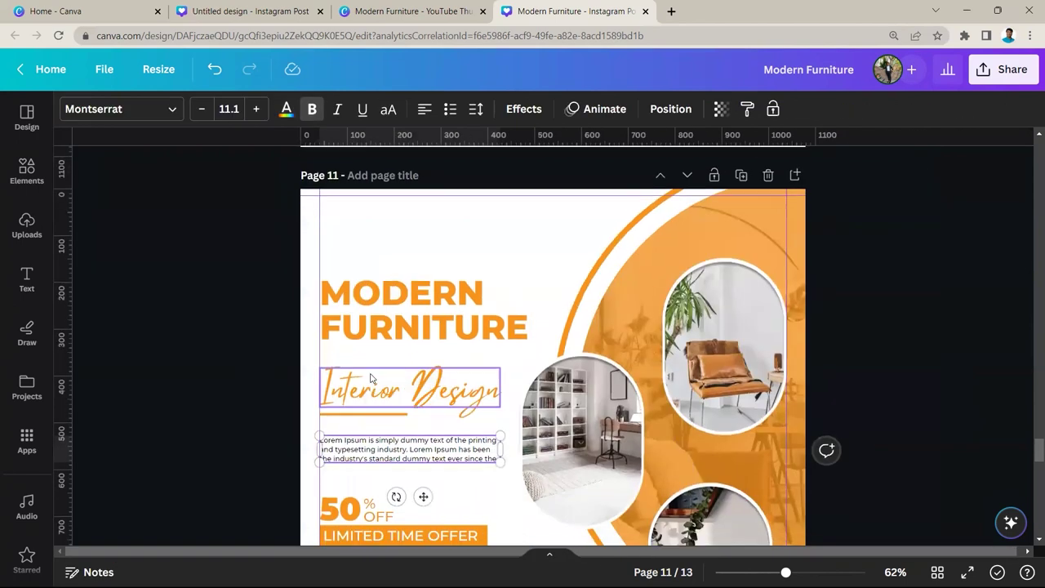
Step: Inspect the separate 50 and % OFF texts of the page 11 offer for their fonts and sizes
scroll(324, 377, "down", 3)
left_click(324, 377)
left_click(375, 388)
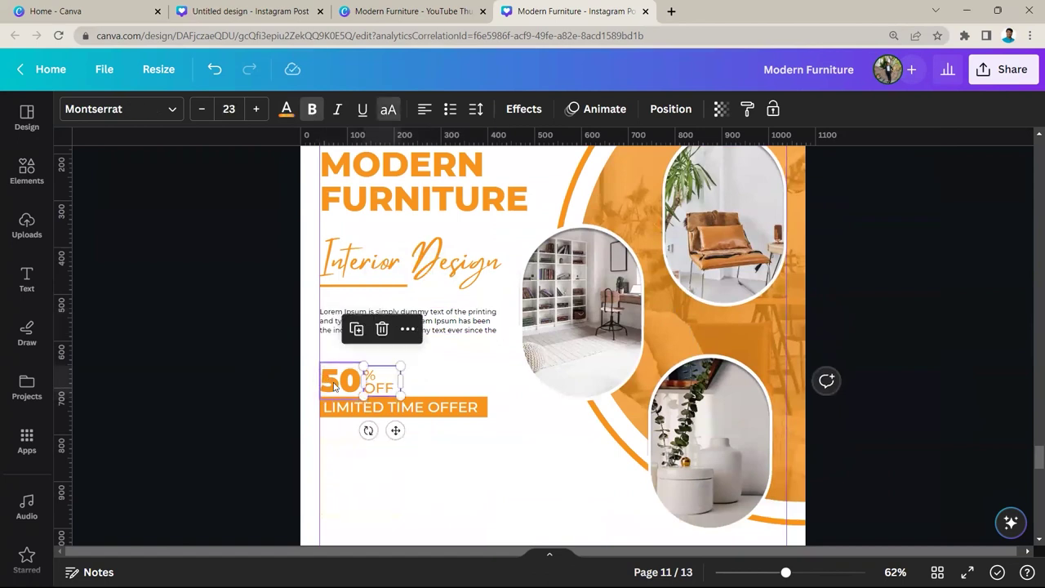
scroll(334, 385, "up", 5)
double_click(201, 395)
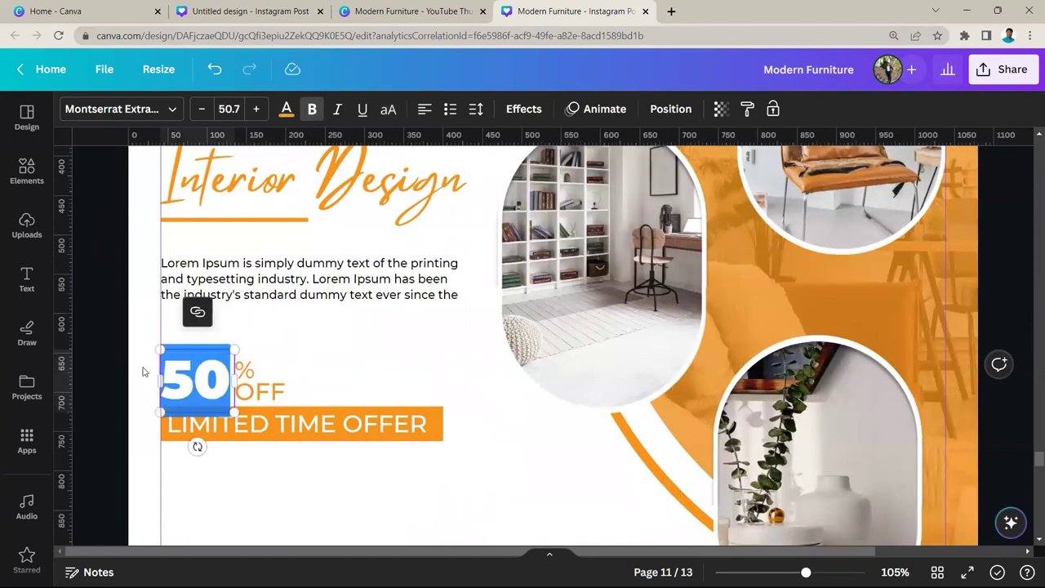